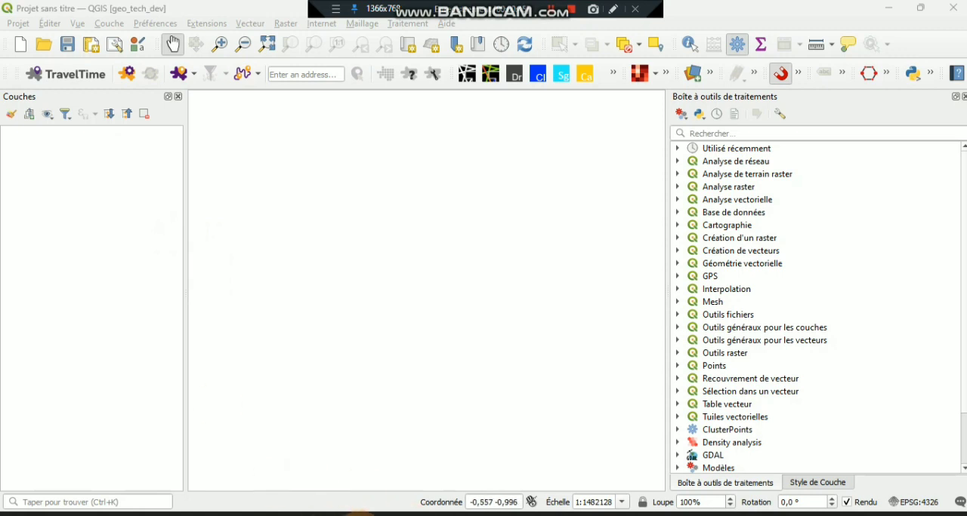
{"action": "mouse_move", "coordinate": [357, 515]}
{"action": "left_click", "coordinate": [351, 450]}
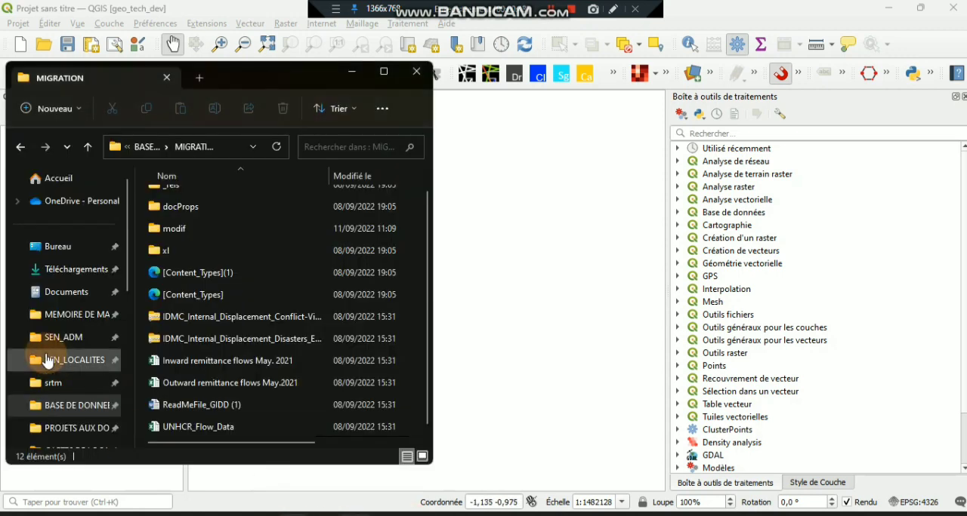
{"action": "left_click", "coordinate": [351, 72]}
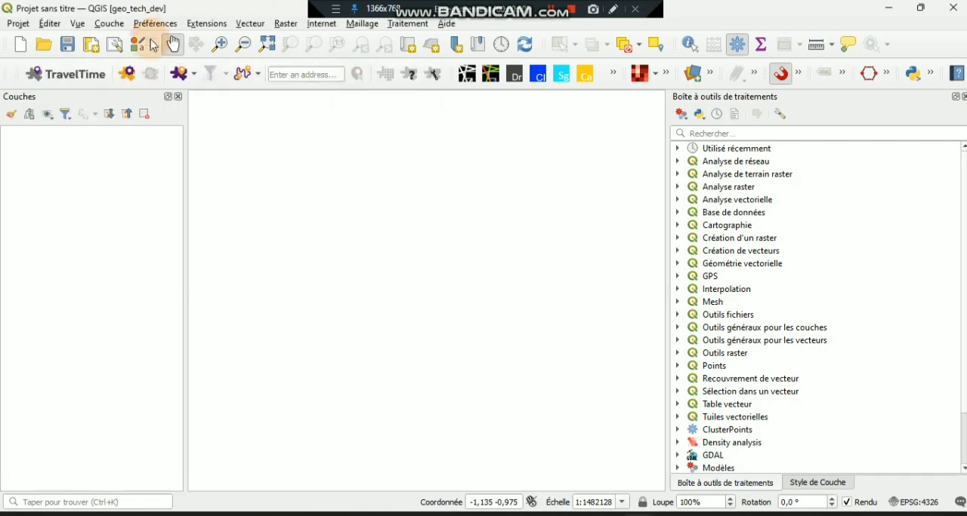
{"action": "left_click", "coordinate": [109, 23]}
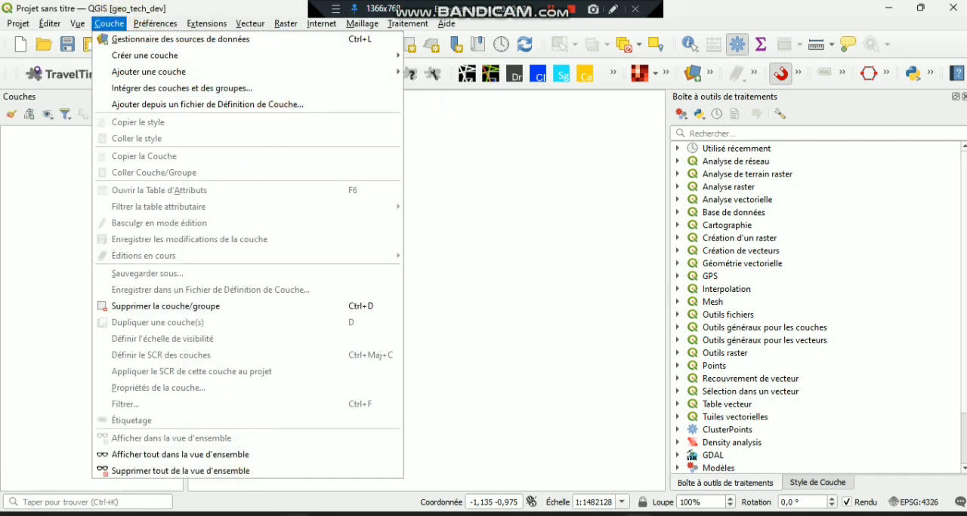
- Add the LA_REGION_S2.shp shapefile from the SEN_ADM folder to the empty map project
{"action": "left_click", "coordinate": [342, 504]}
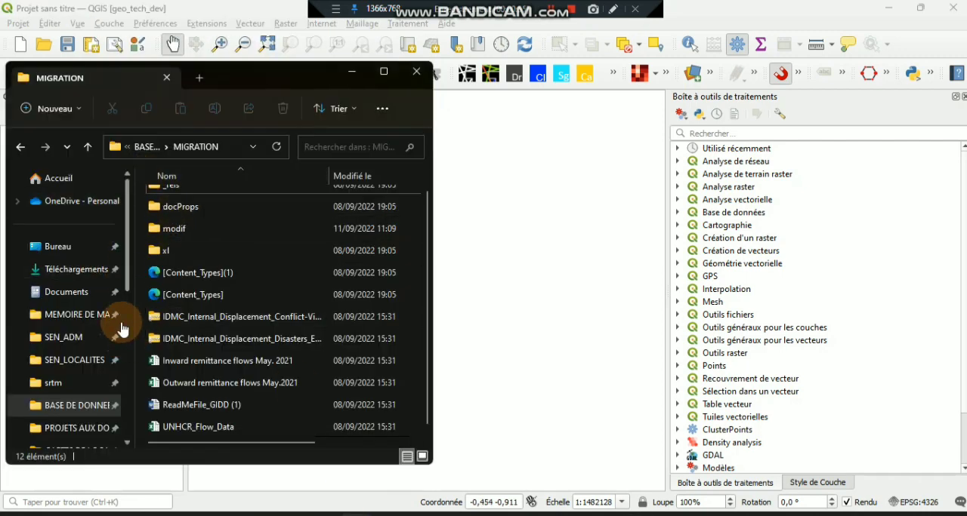
{"action": "left_click", "coordinate": [79, 340]}
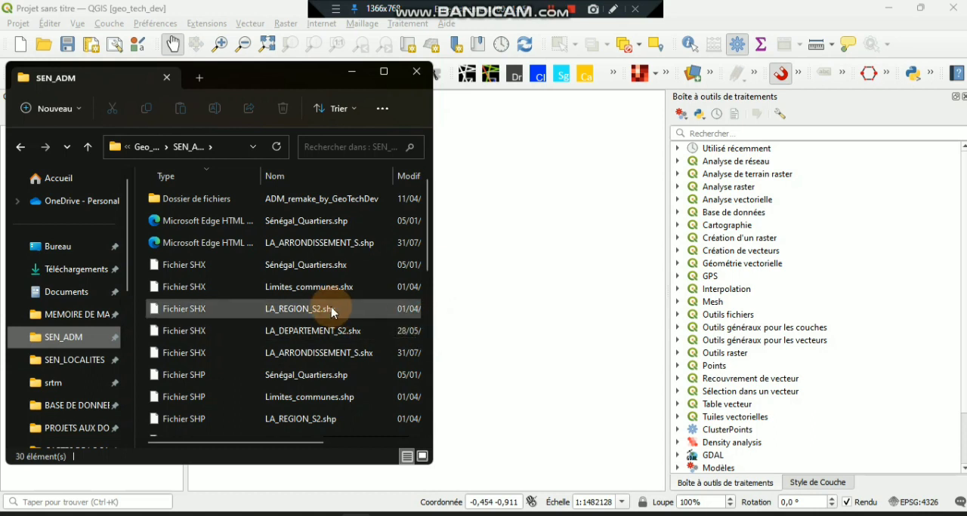
{"action": "left_click", "coordinate": [249, 309]}
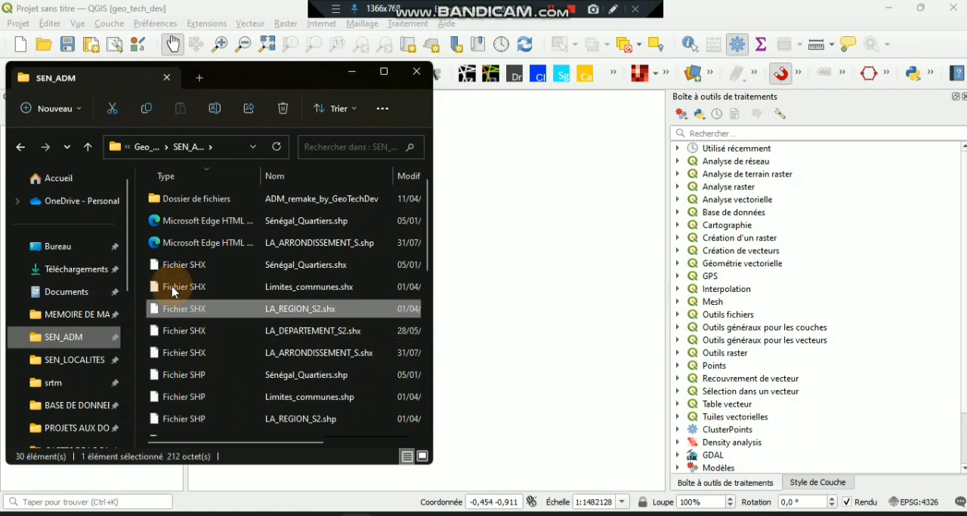
{"action": "left_click", "coordinate": [291, 417]}
{"action": "left_click_drag", "start_coordinate": [178, 426], "coordinate": [543, 239]}
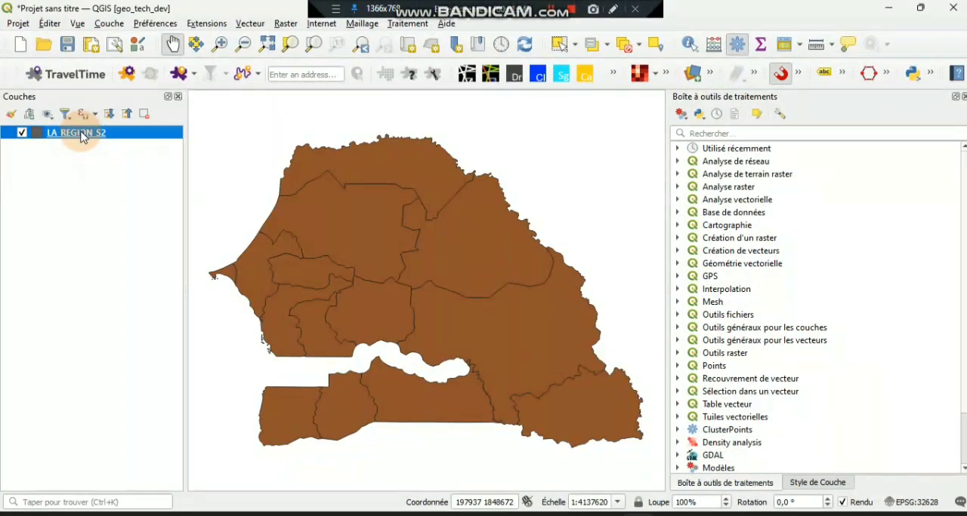
- Open the attribute table of the LA_REGION_S2 layer, enlarge it to examine its fields through Densite, and return to the map
{"action": "right_click", "coordinate": [81, 136]}
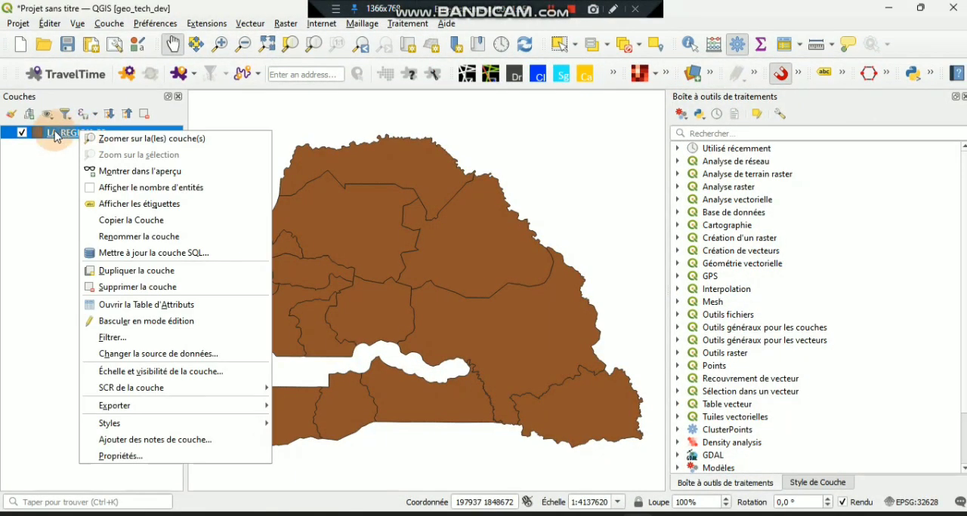
{"action": "right_click", "coordinate": [49, 136]}
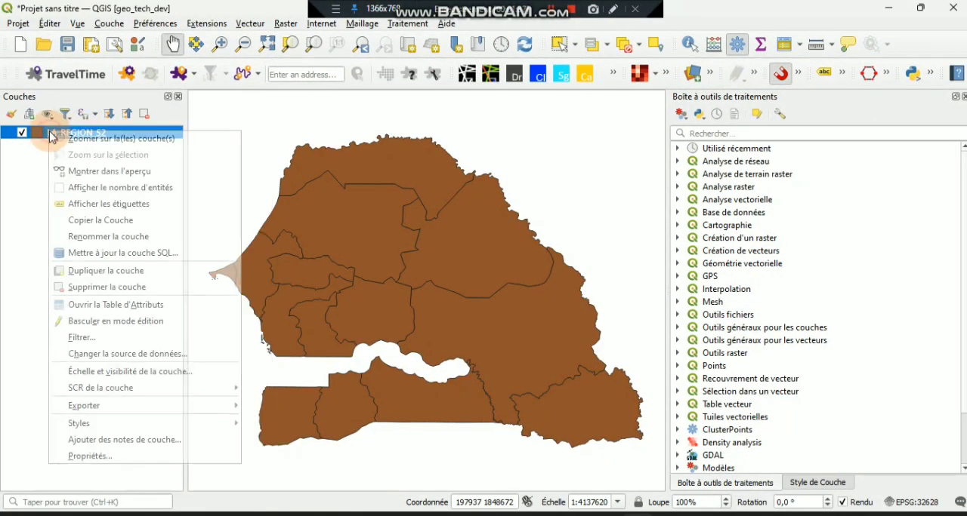
{"action": "left_click", "coordinate": [81, 304]}
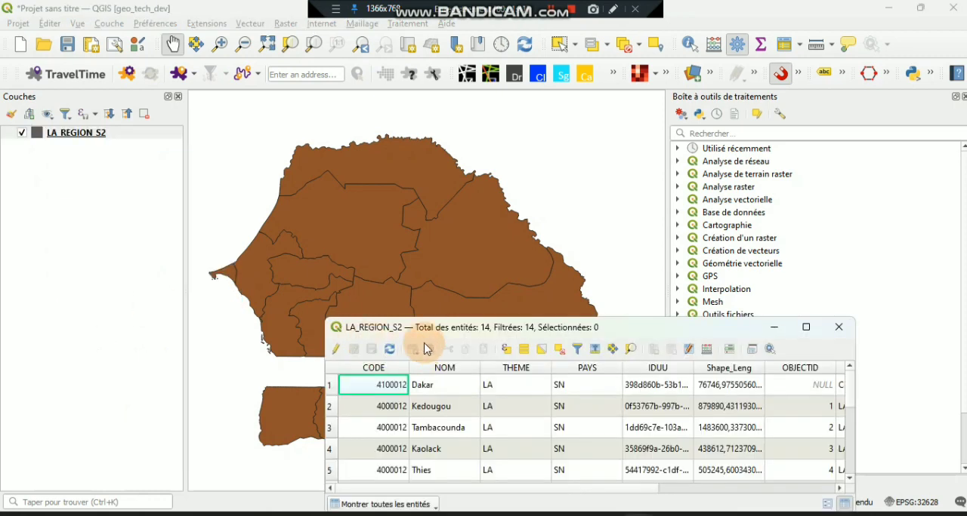
{"action": "left_click_drag", "start_coordinate": [427, 330], "coordinate": [251, 52]}
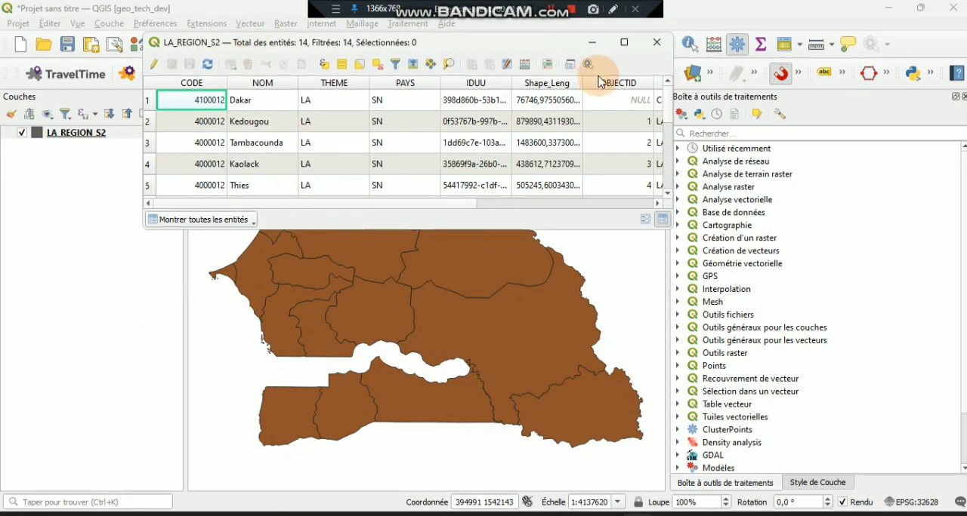
{"action": "left_click", "coordinate": [627, 45]}
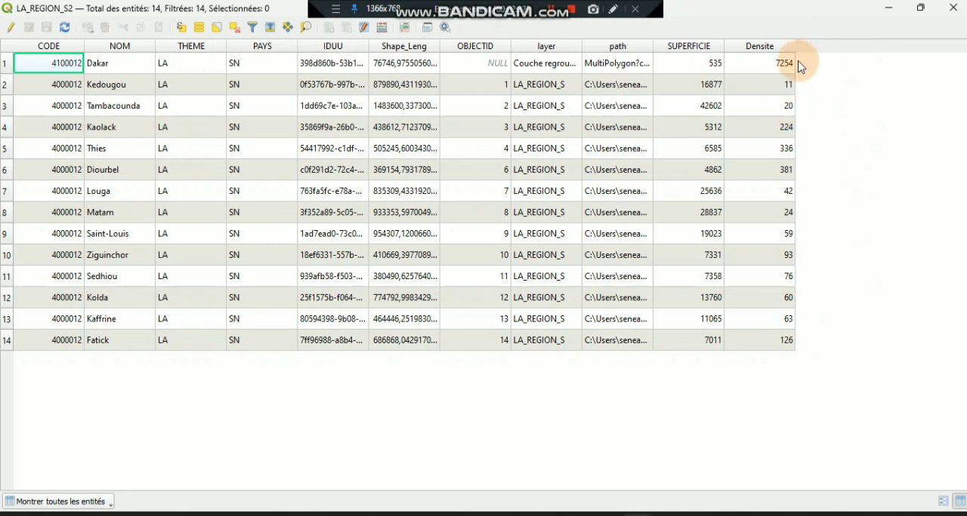
{"action": "mouse_move", "coordinate": [795, 46]}
{"action": "left_mouse_down"}
{"action": "mouse_move", "coordinate": [836, 48]}
{"action": "mouse_move", "coordinate": [805, 61]}
{"action": "left_mouse_up"}
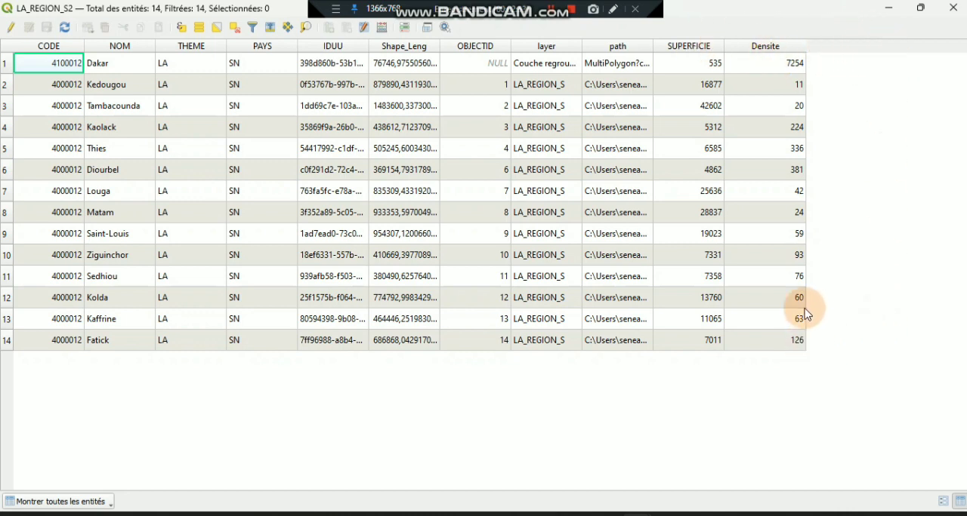
{"action": "left_click", "coordinate": [894, 10]}
{"action": "left_click", "coordinate": [259, 341]}
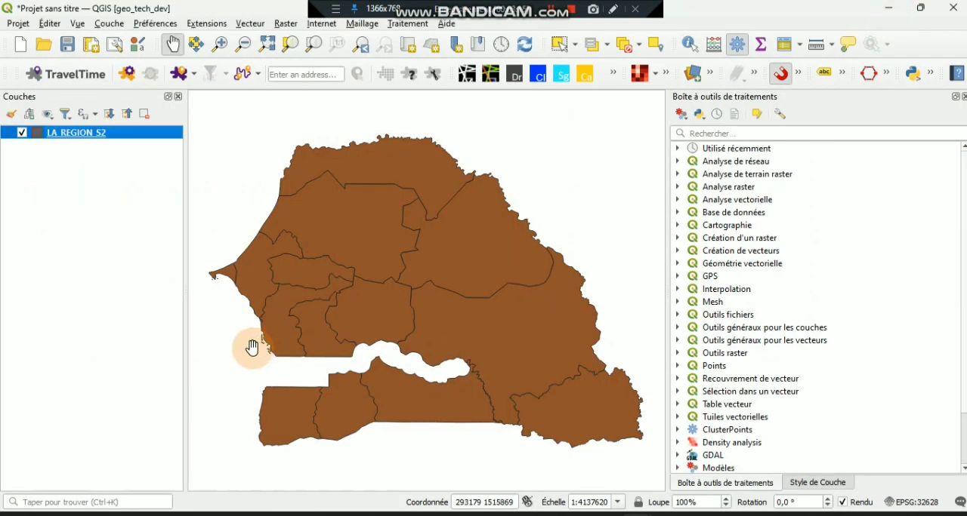
{"action": "left_click", "coordinate": [402, 356]}
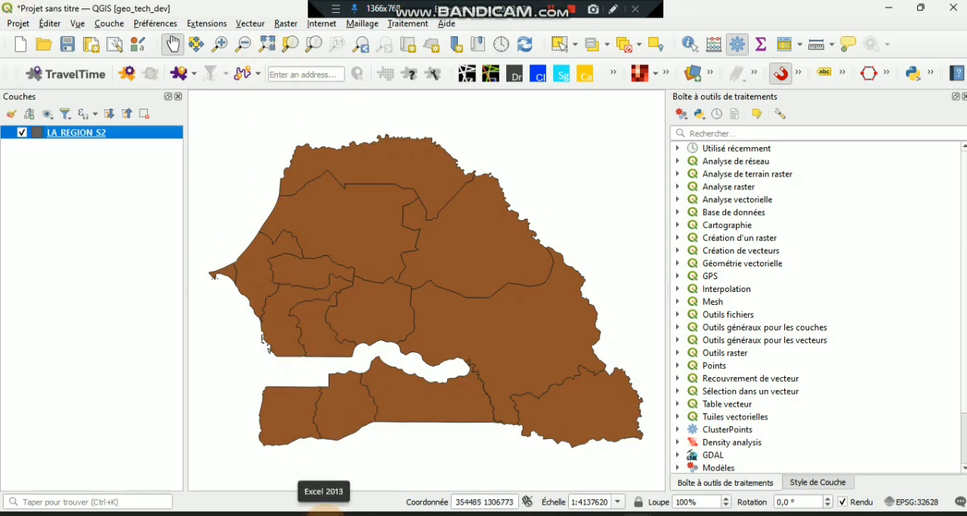
- Switch to Excel and create a new blank workbook, dismissing the Office activation assistant
{"action": "left_click", "coordinate": [325, 513]}
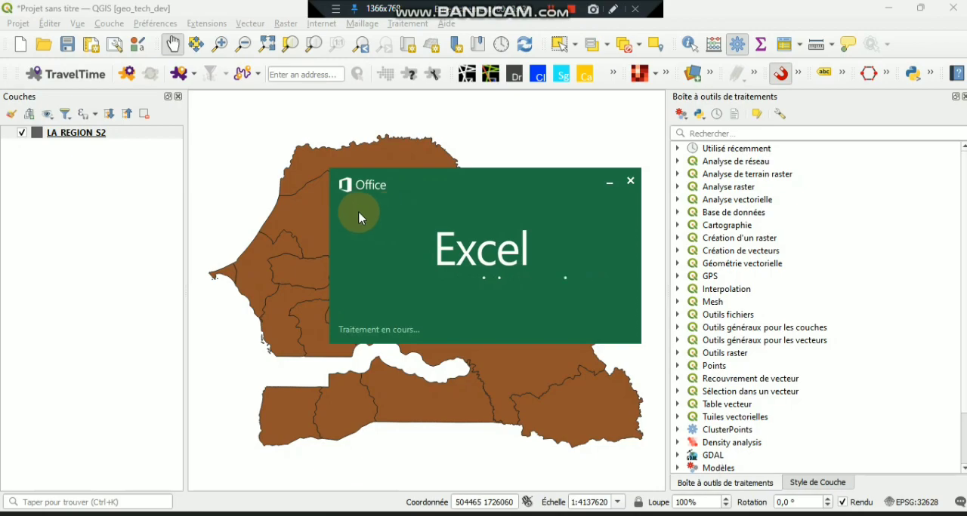
{"action": "left_click", "coordinate": [105, 133]}
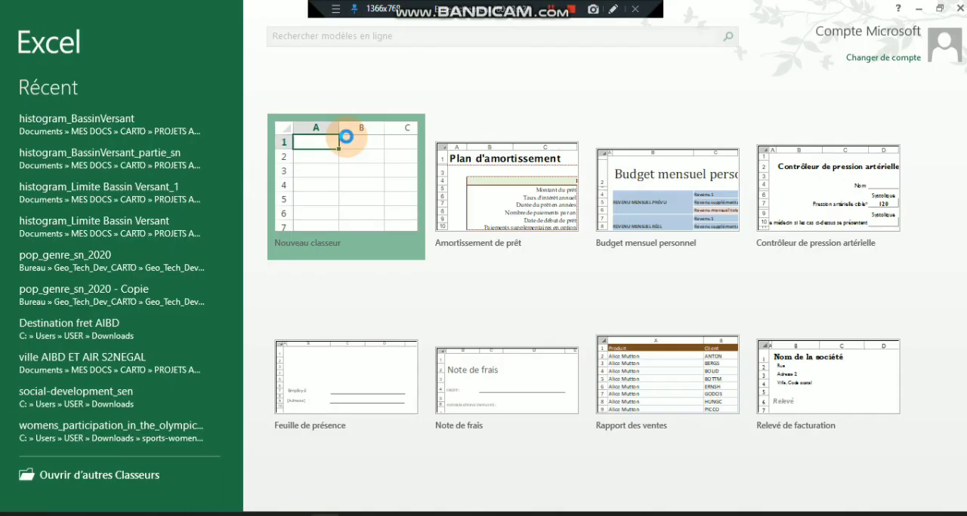
{"action": "left_click", "coordinate": [346, 137]}
{"action": "left_click", "coordinate": [347, 136]}
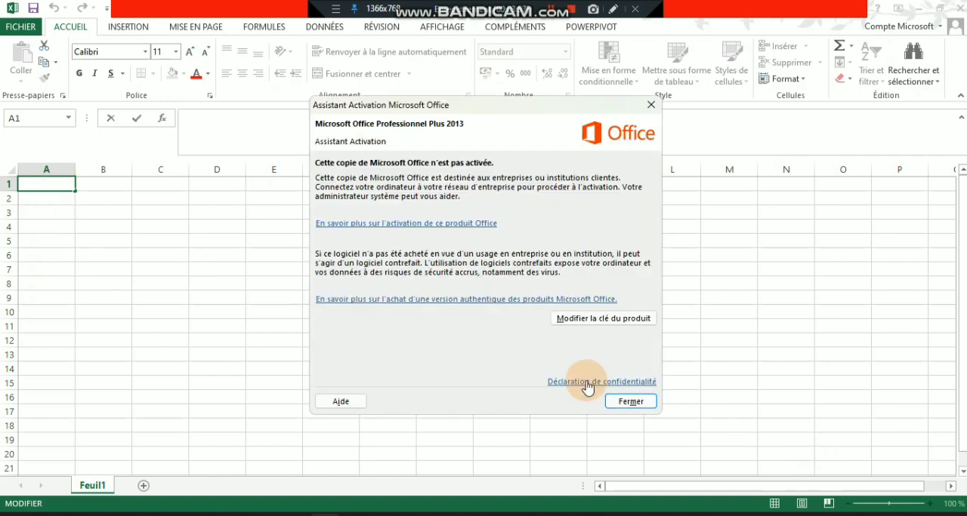
{"action": "left_click", "coordinate": [628, 401]}
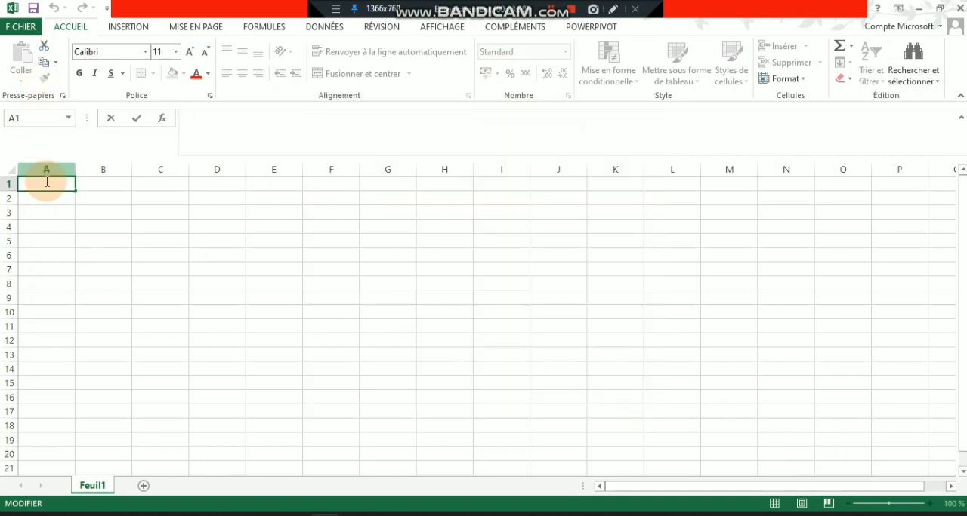
- Enter the column headers REGION, NOM and ANNEE_NAISSANCE in cells A1 to C1
{"action": "type", "text": "REGION"}
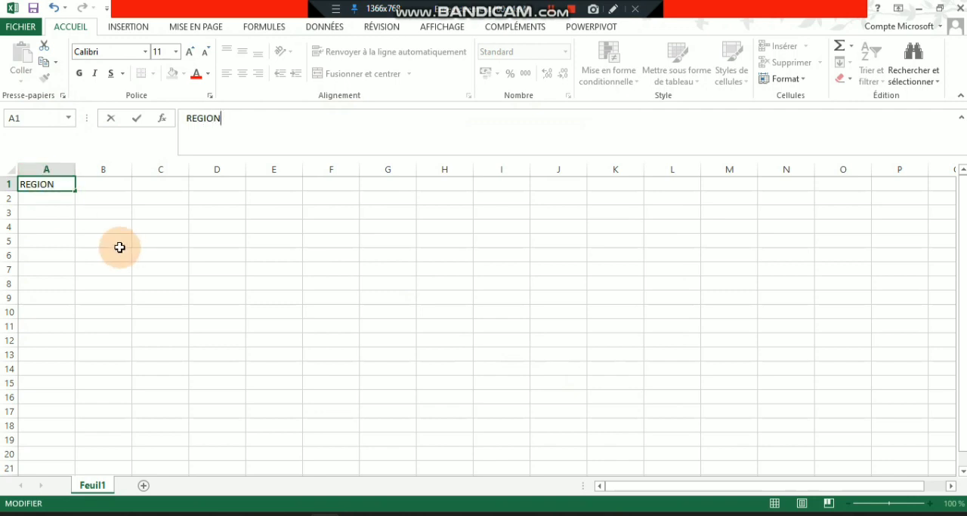
{"action": "left_click", "coordinate": [123, 184]}
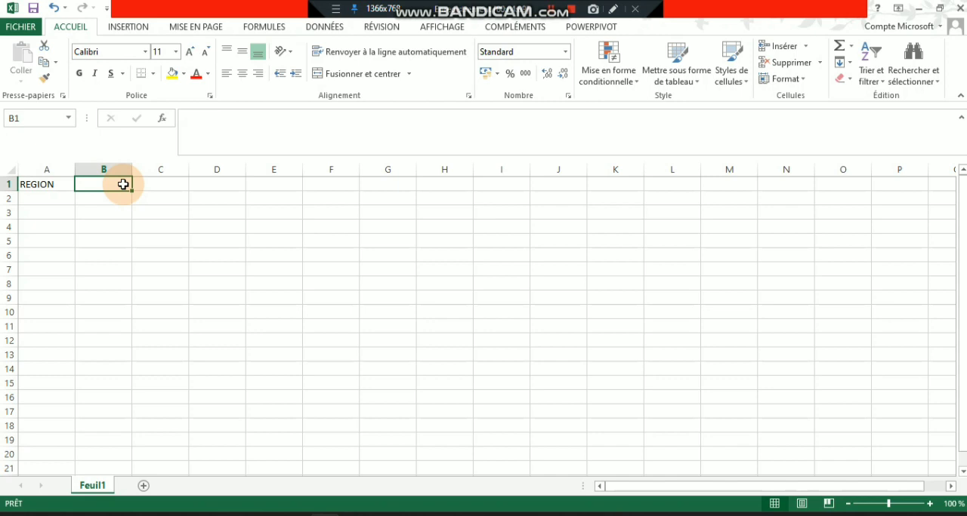
{"action": "type", "text": "NOM"}
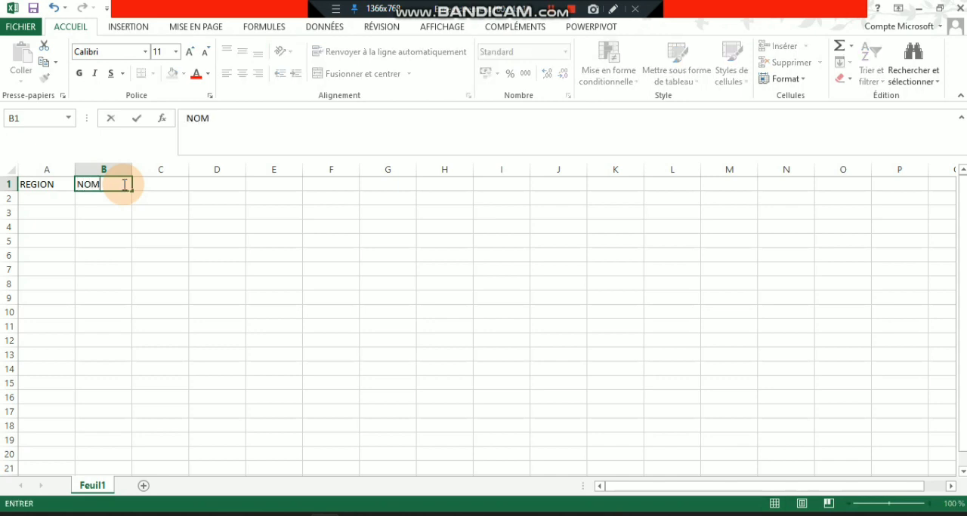
{"action": "left_click", "coordinate": [162, 186]}
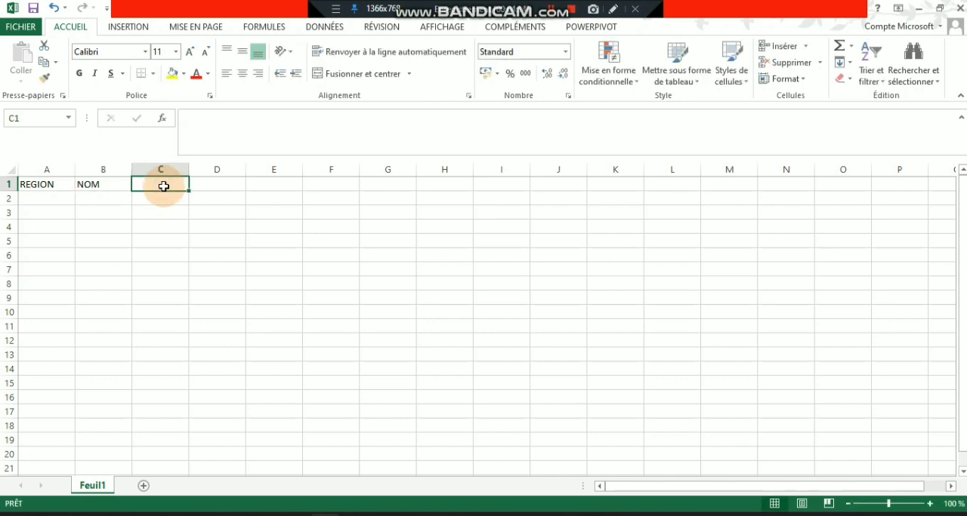
{"action": "type", "text": "A"}
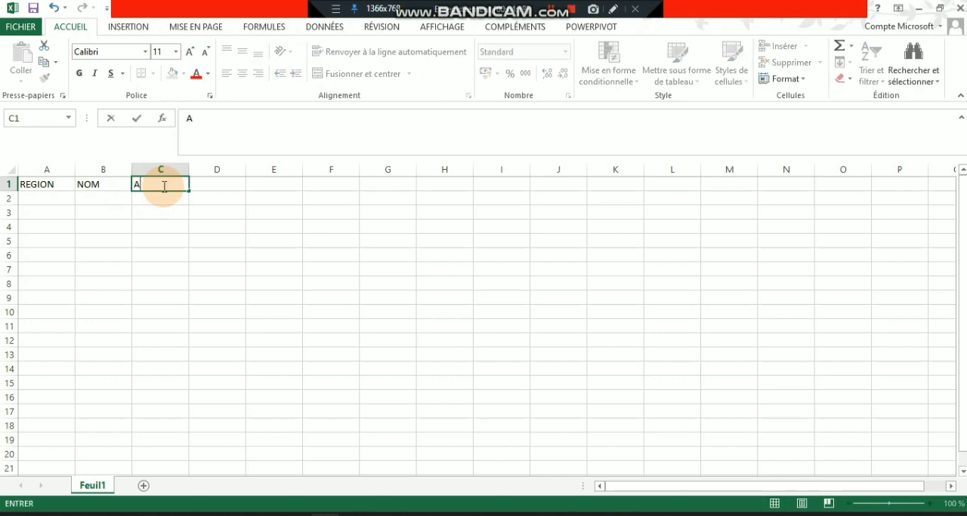
{"action": "type", "text": "NNEE NAISSANCE"}
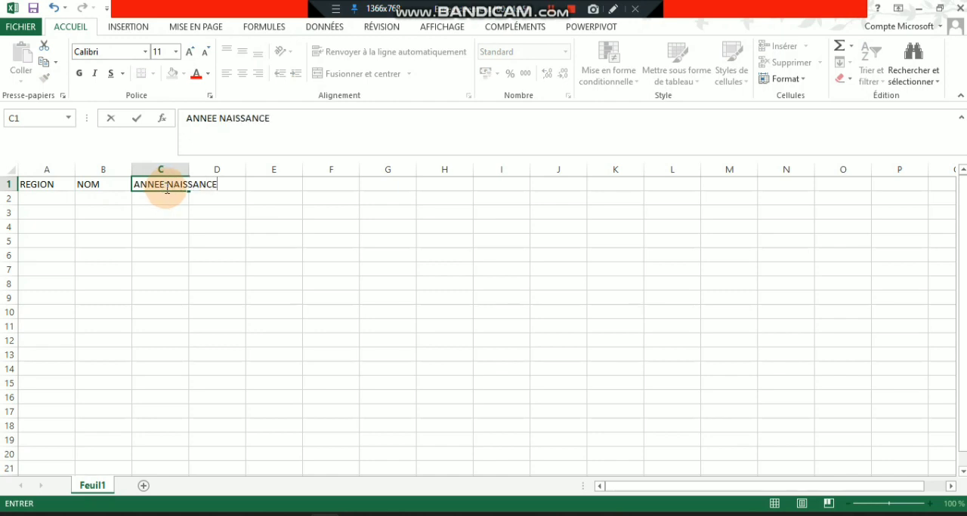
{"action": "left_click", "coordinate": [167, 186]}
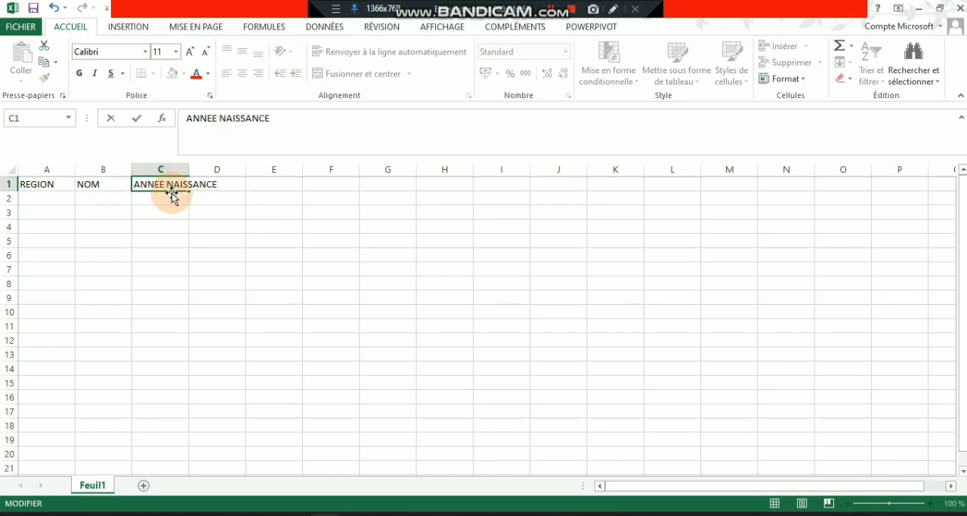
{"action": "key", "text": "BackSpace"}
{"action": "type", "text": "_"}
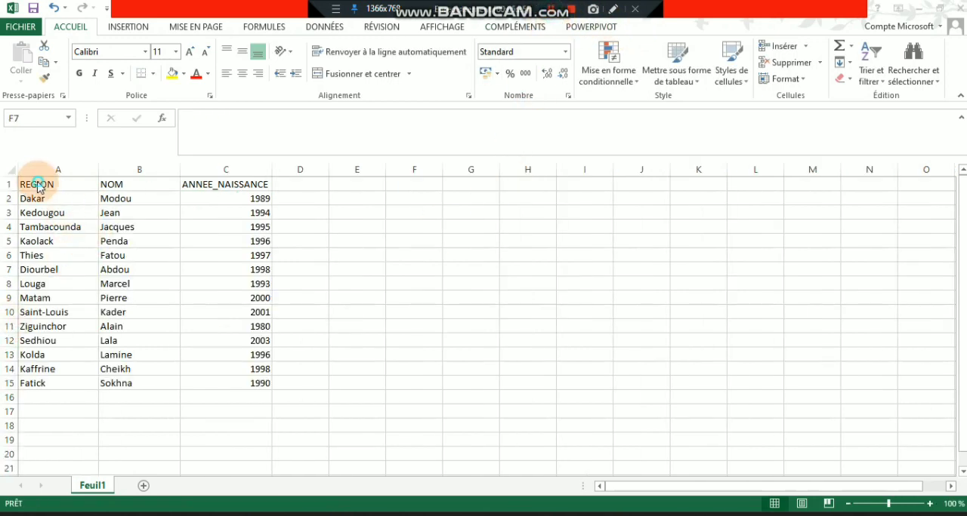
- Save the completed table as an Excel workbook named People_naissance_youtube in the Bureau folder
{"action": "left_click_drag", "start_coordinate": [37, 184], "coordinate": [227, 369]}
{"action": "left_click", "coordinate": [357, 412]}
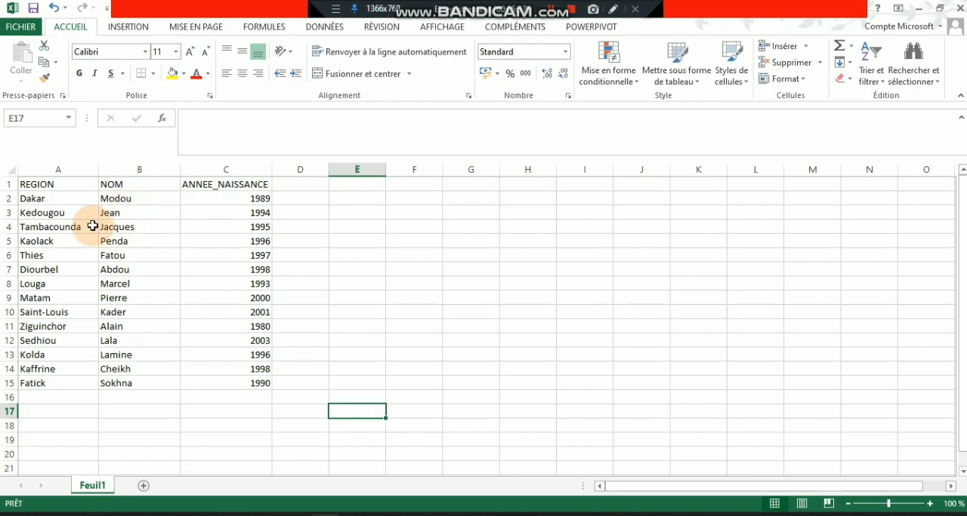
{"action": "left_click", "coordinate": [23, 29]}
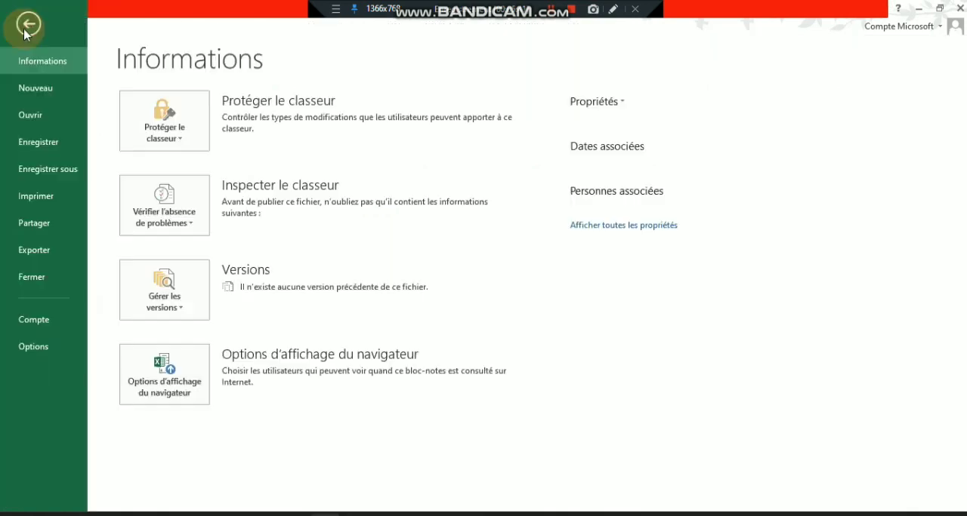
{"action": "left_click", "coordinate": [52, 150]}
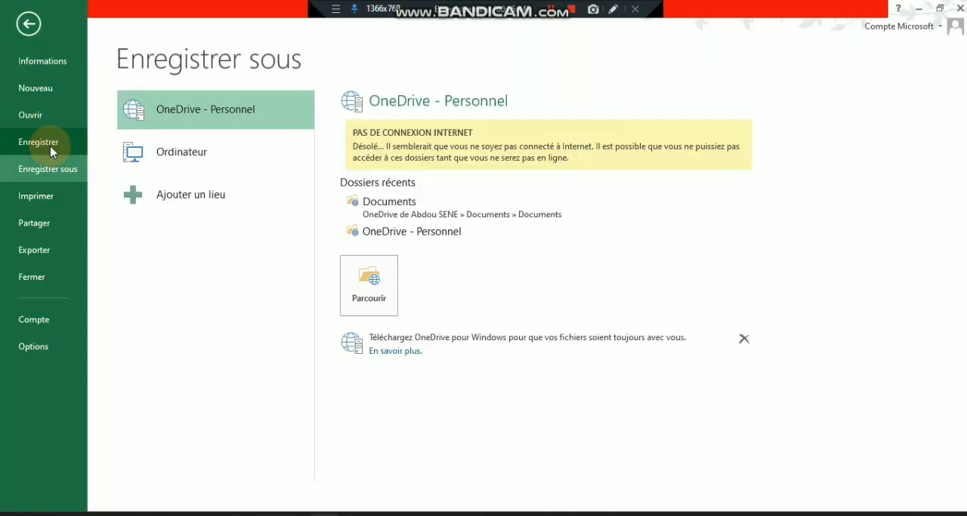
{"action": "left_click", "coordinate": [262, 166]}
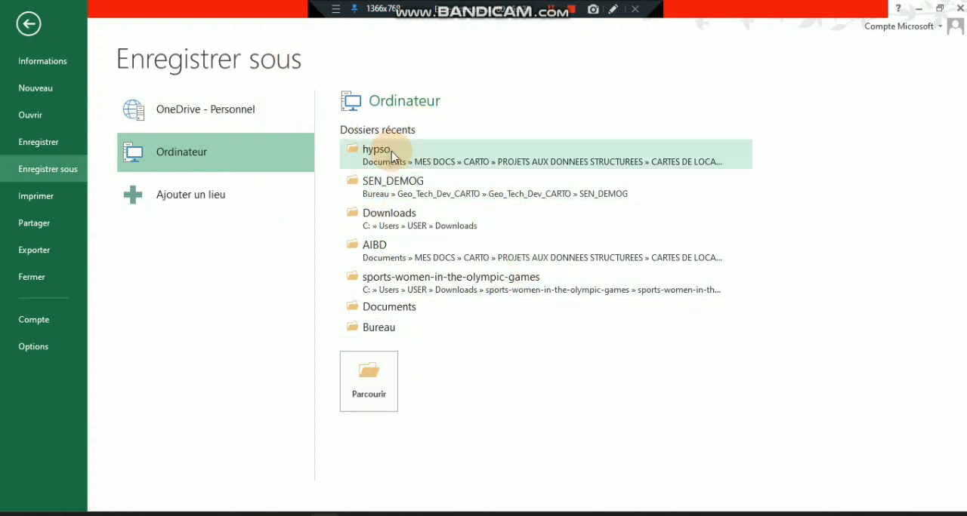
{"action": "left_click", "coordinate": [370, 327]}
{"action": "type", "text": "People_naissance_youtube"}
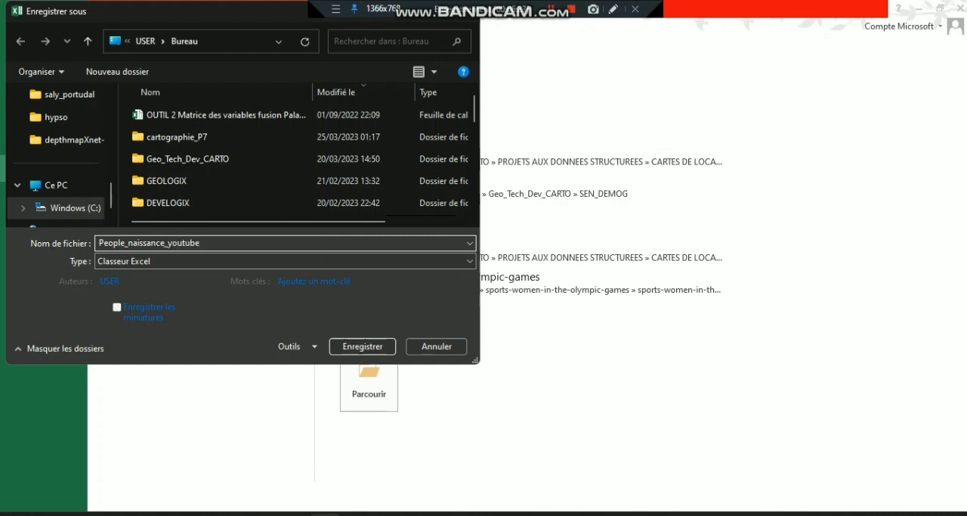
{"action": "key", "text": "Return"}
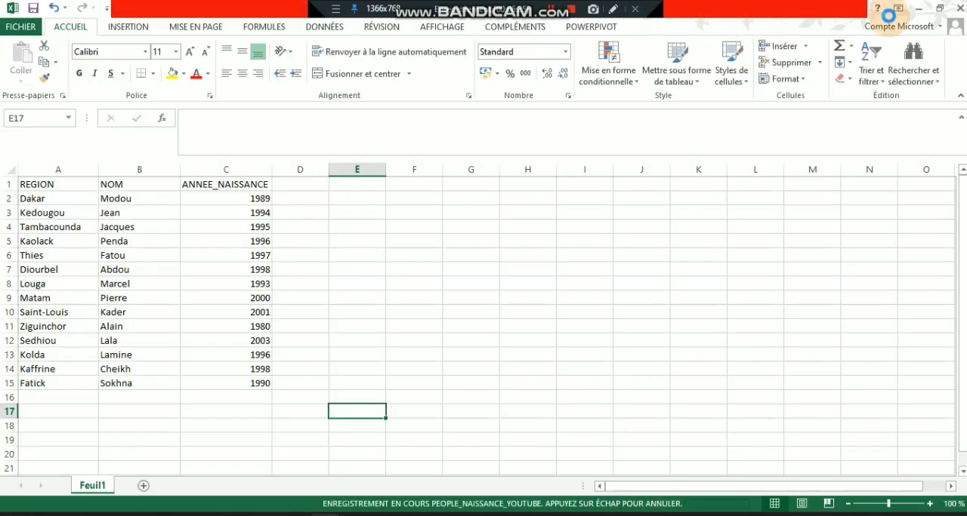
- Switch to QGIS and add the People_naissance_youtube workbook from the Bureau folder to the project
{"action": "left_click", "coordinate": [921, 8]}
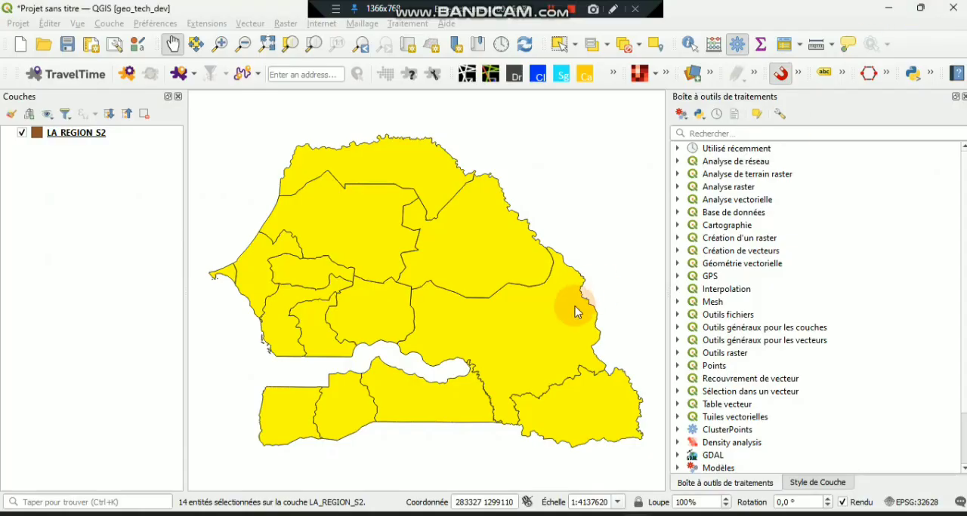
{"action": "left_click", "coordinate": [355, 515]}
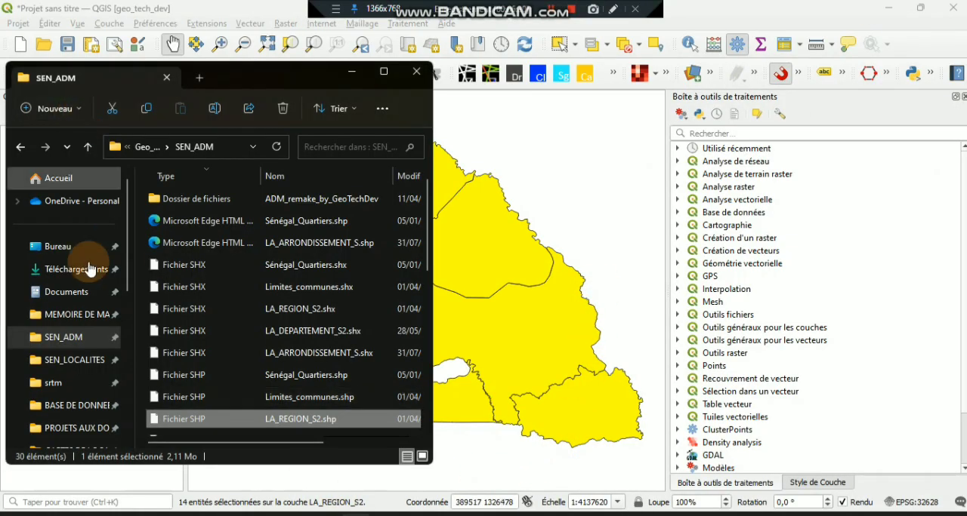
{"action": "left_click", "coordinate": [60, 246]}
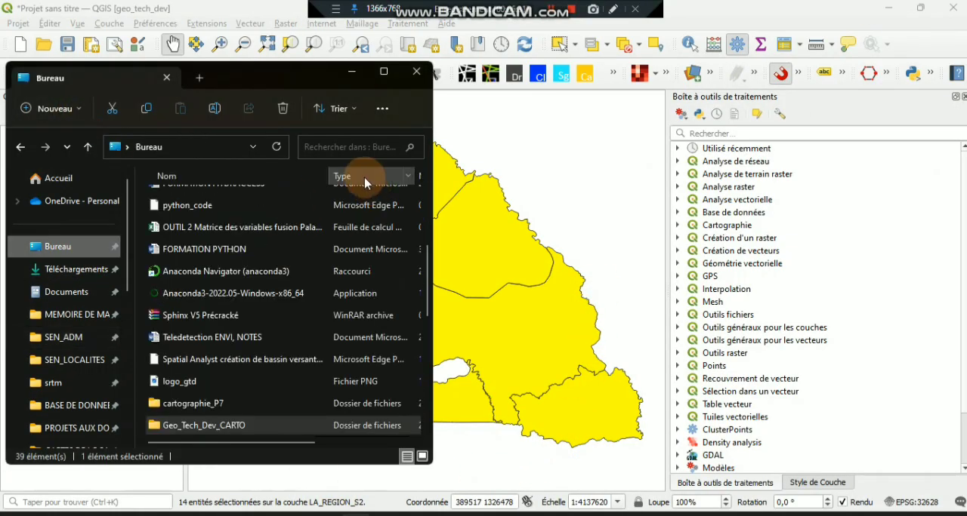
{"action": "left_click", "coordinate": [428, 224]}
{"action": "left_click", "coordinate": [295, 198]}
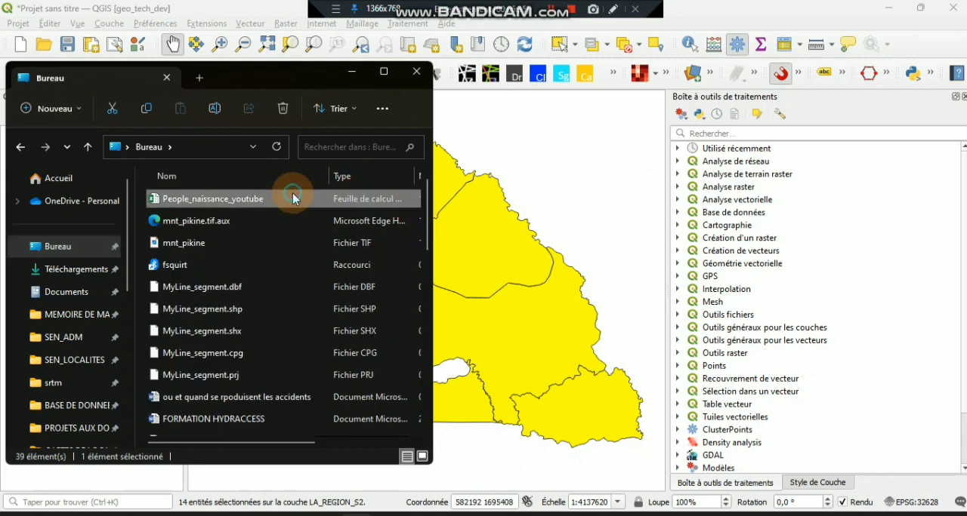
{"action": "left_click_drag", "start_coordinate": [163, 203], "coordinate": [512, 222]}
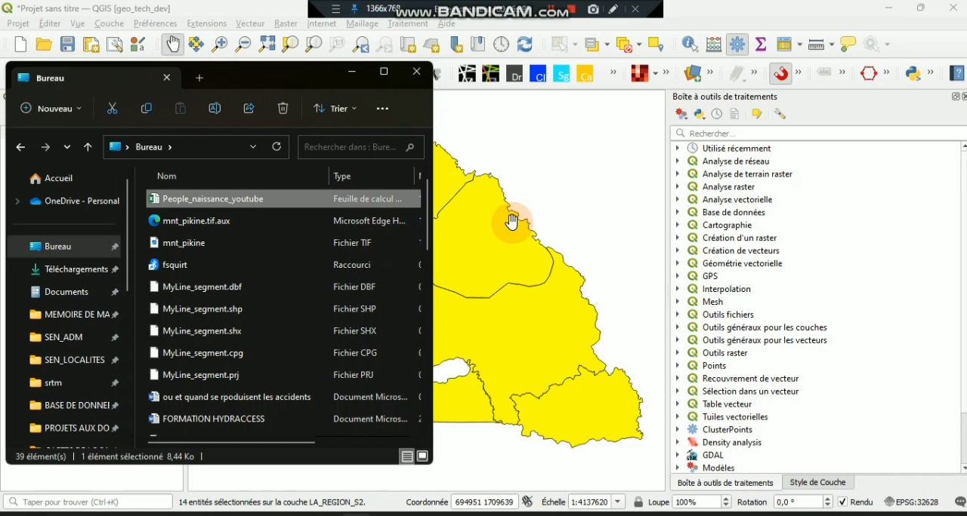
{"action": "left_click", "coordinate": [728, 18]}
- Open the attribute table of People_naissance_youtube — Feuil1, enlarge it to show every row and widen the ANNEE_NAISSANCE column to fit its header
{"action": "left_click", "coordinate": [68, 139]}
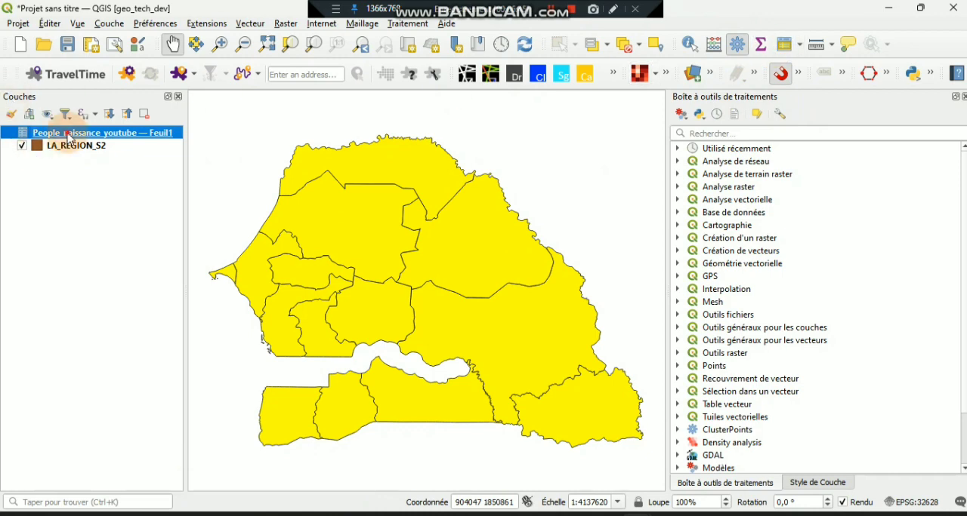
{"action": "right_click", "coordinate": [68, 138]}
{"action": "left_click", "coordinate": [148, 275]}
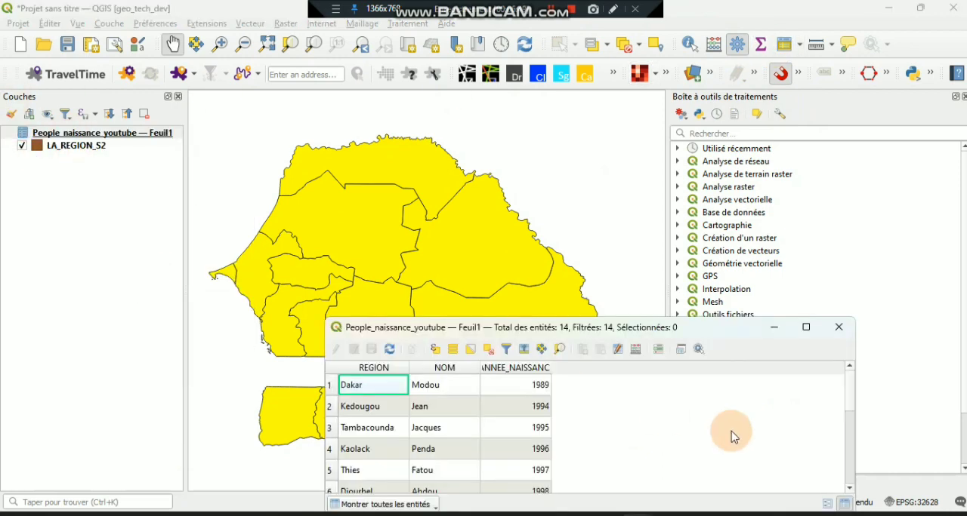
{"action": "left_click_drag", "start_coordinate": [654, 328], "coordinate": [718, 95]}
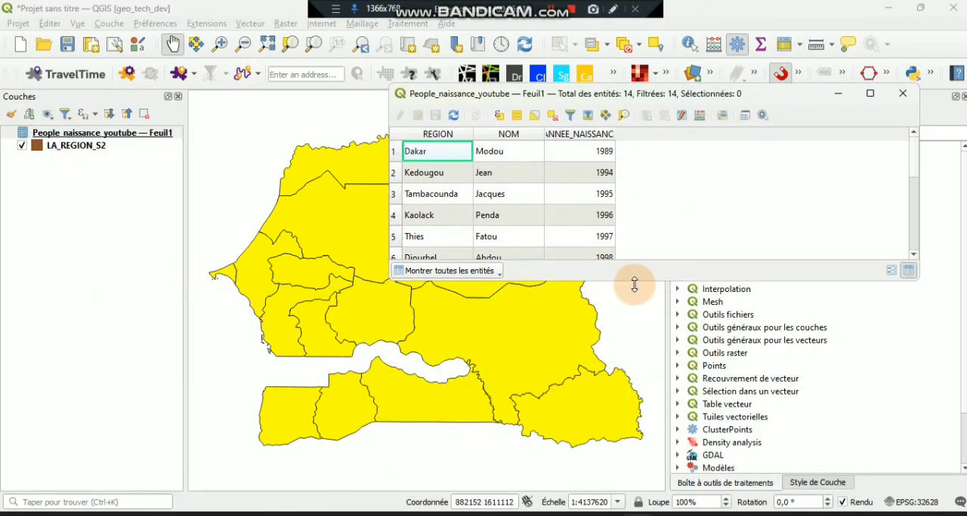
{"action": "left_click_drag", "start_coordinate": [634, 285], "coordinate": [669, 479]}
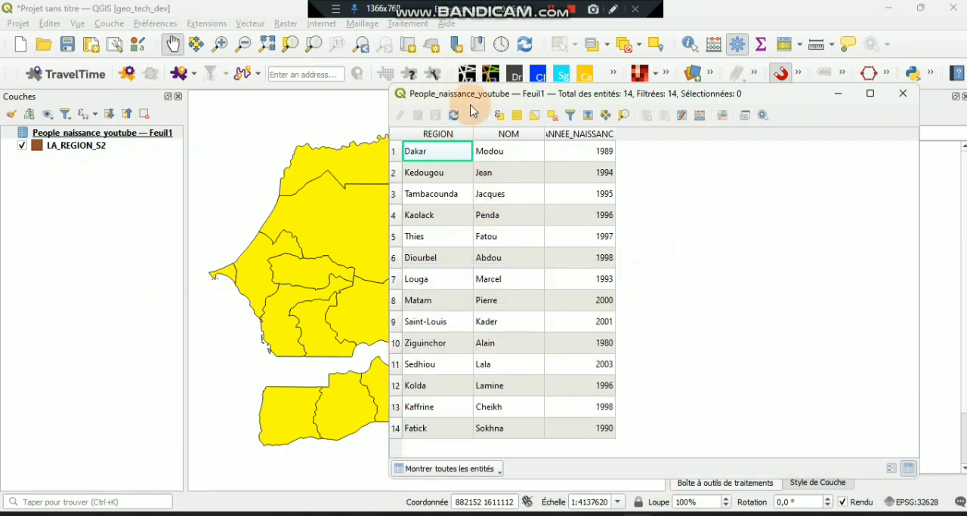
{"action": "left_click_drag", "start_coordinate": [454, 93], "coordinate": [456, 73]}
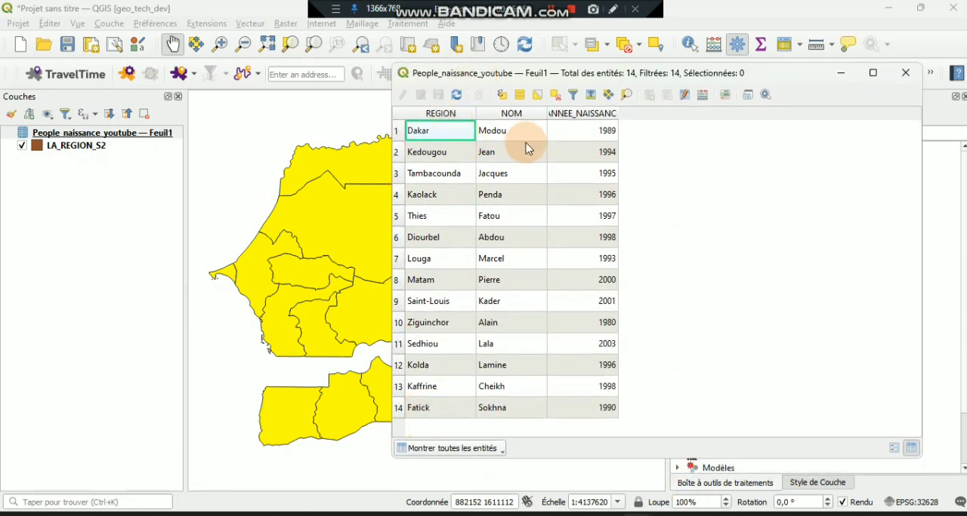
{"action": "double_click", "coordinate": [618, 110]}
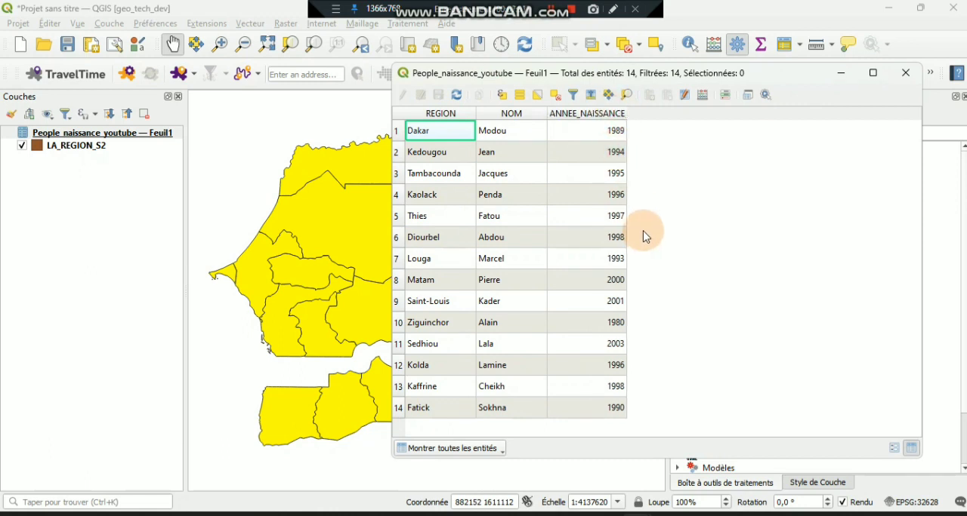
- Open the attribute table of the LA_REGION_S2 layer and enlarge it to examine all of its rows
{"action": "left_click", "coordinate": [93, 149]}
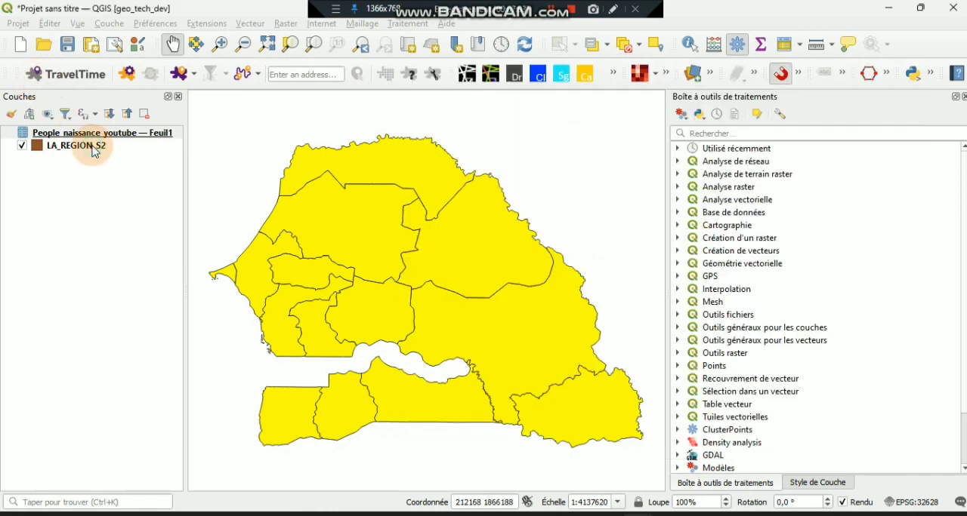
{"action": "right_click", "coordinate": [93, 149]}
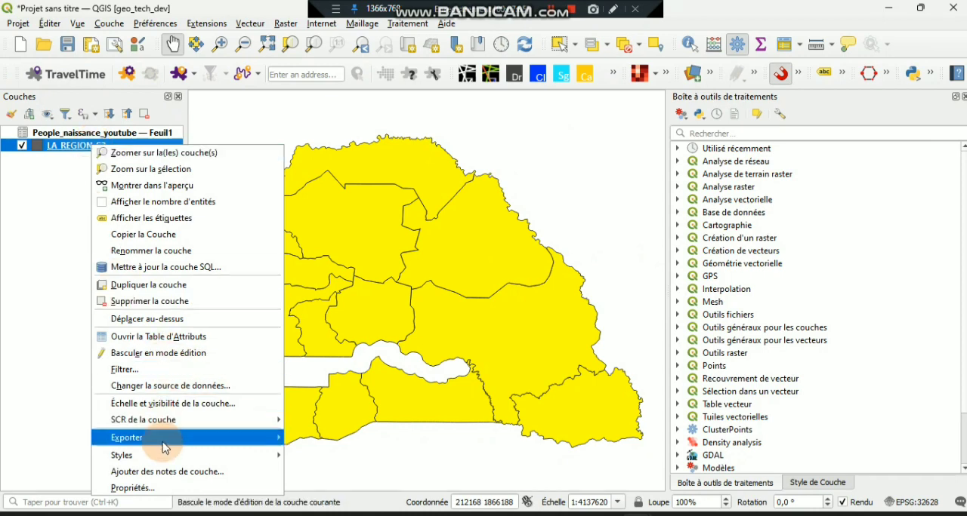
{"action": "left_click", "coordinate": [168, 352]}
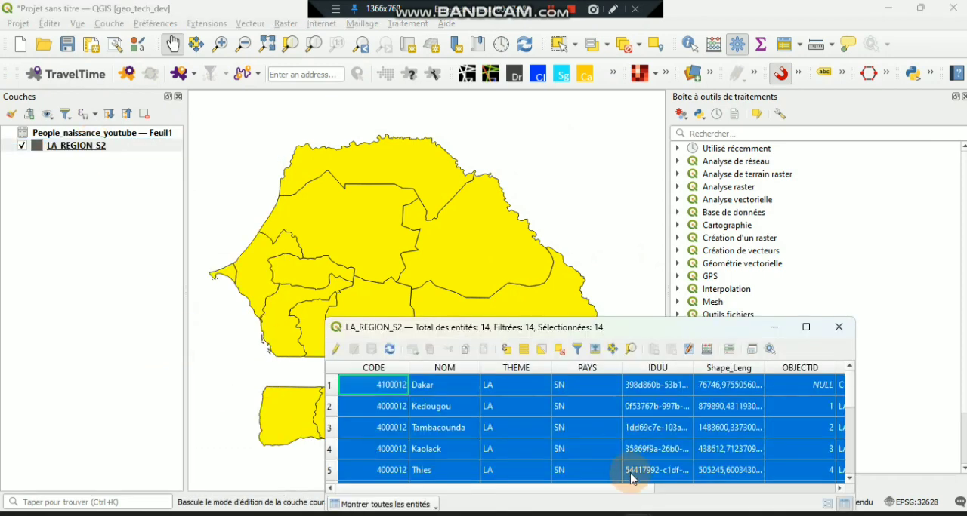
{"action": "left_click_drag", "start_coordinate": [610, 326], "coordinate": [302, 75]}
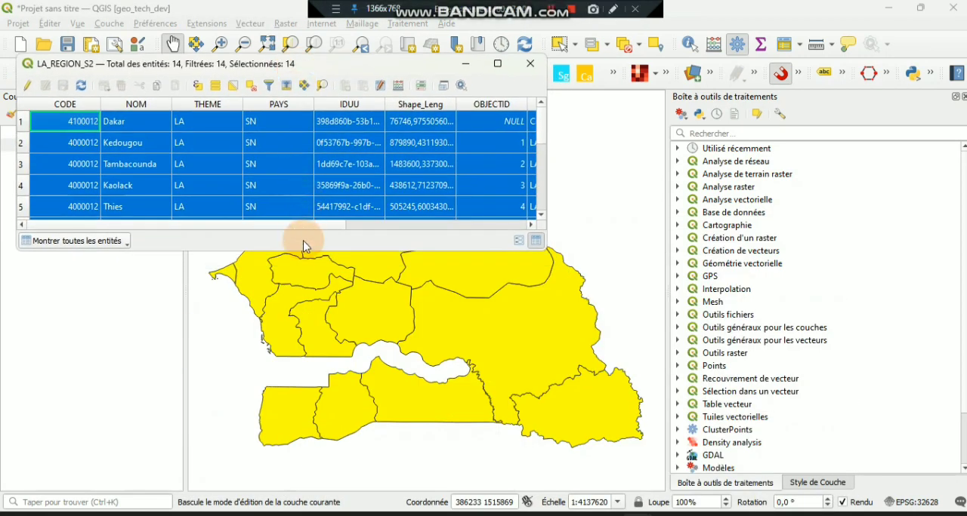
{"action": "left_click_drag", "start_coordinate": [305, 255], "coordinate": [290, 395]}
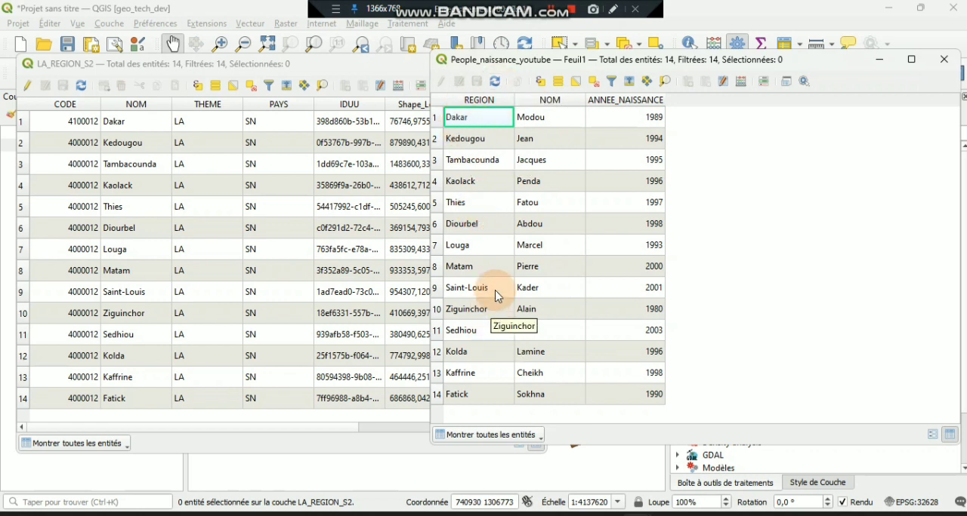
- Compare the fields of the LA_REGION_S2 and People_naissance_youtube tables side by side, and minimize both tables to return to the map
{"action": "left_click", "coordinate": [333, 64]}
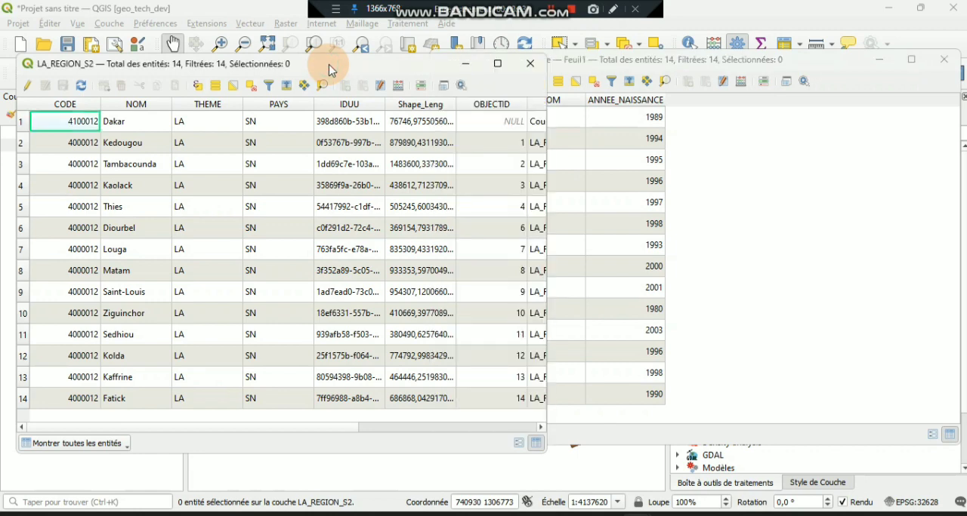
{"action": "left_click", "coordinate": [400, 427]}
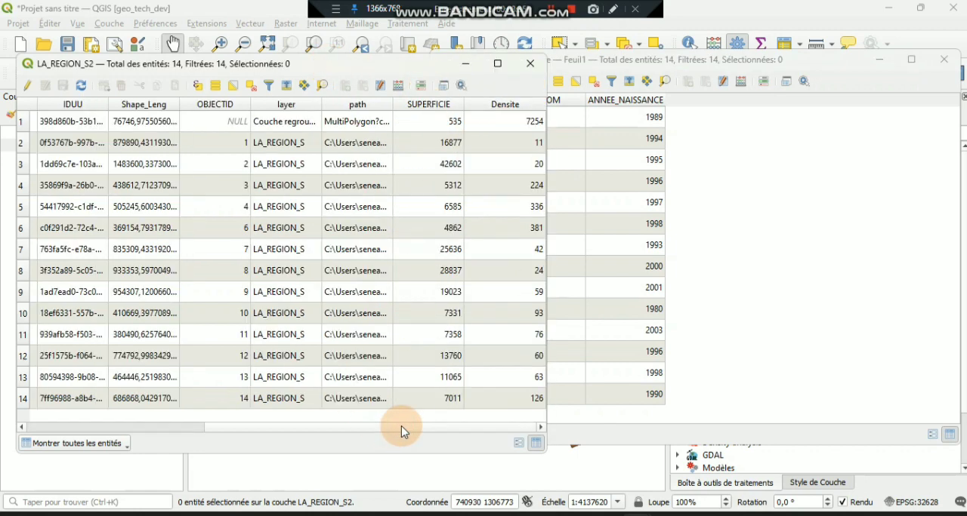
{"action": "mouse_move", "coordinate": [401, 432]}
{"action": "left_mouse_down"}
{"action": "mouse_move", "coordinate": [274, 417]}
{"action": "mouse_move", "coordinate": [385, 427]}
{"action": "left_mouse_up"}
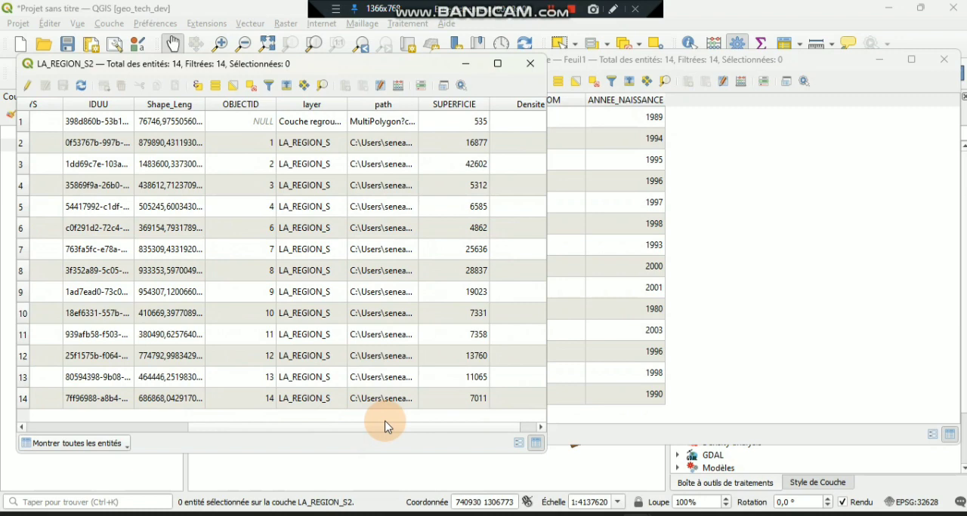
{"action": "left_click", "coordinate": [731, 60]}
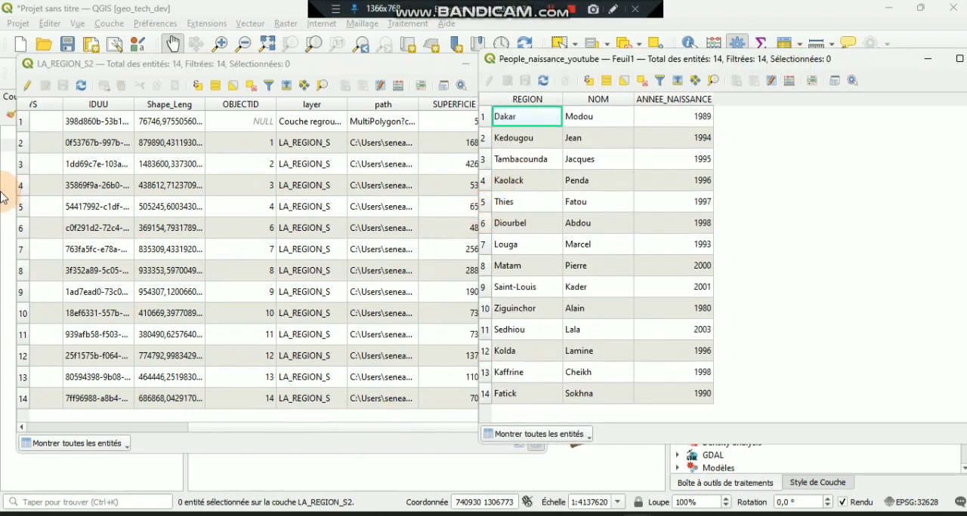
{"action": "left_click", "coordinate": [62, 428]}
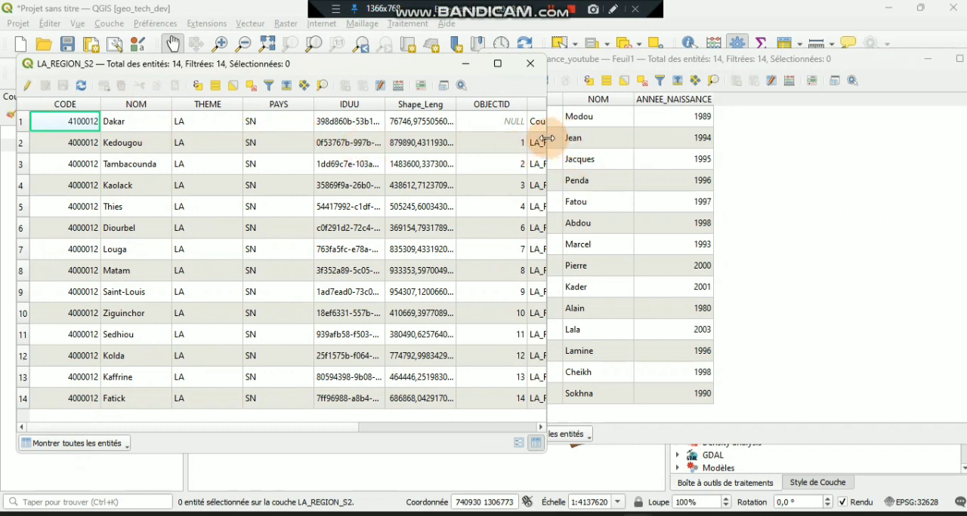
{"action": "left_click_drag", "start_coordinate": [546, 138], "coordinate": [457, 155]}
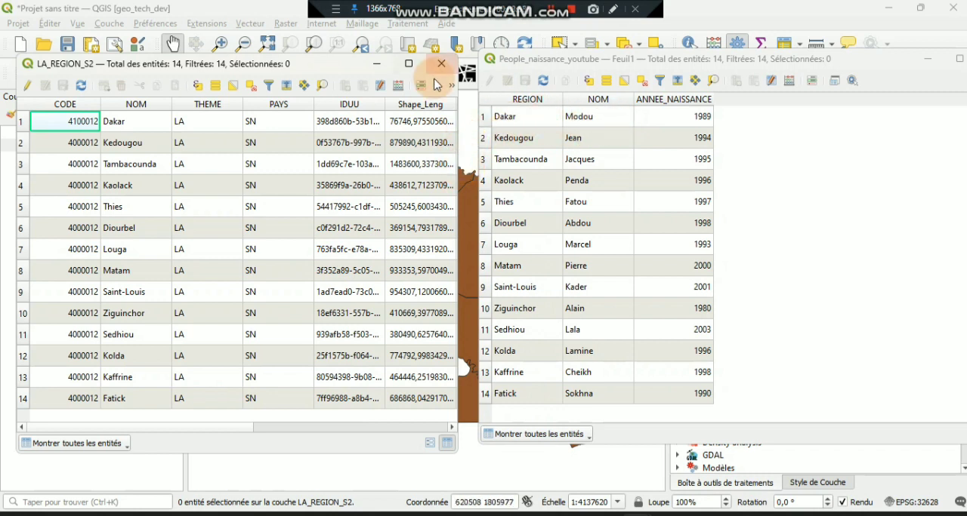
{"action": "left_click", "coordinate": [376, 64]}
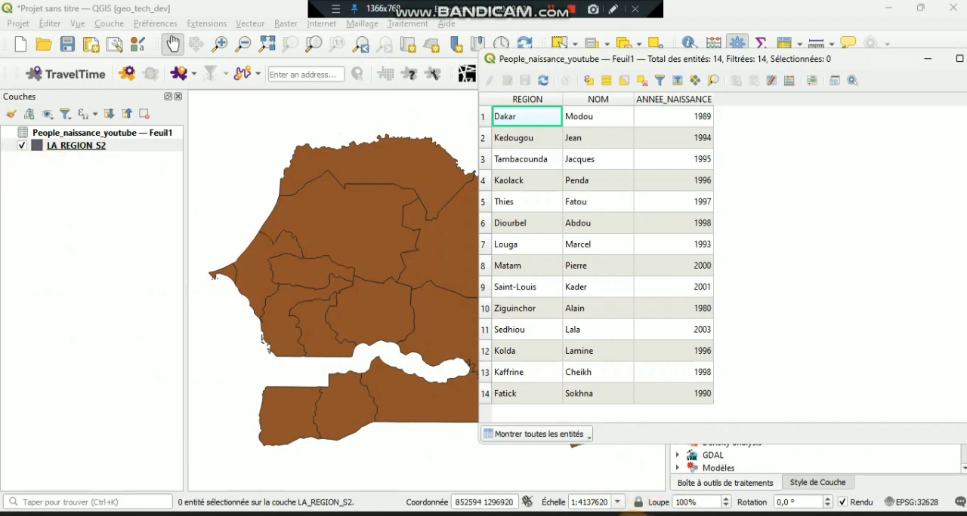
{"action": "mouse_move", "coordinate": [634, 510]}
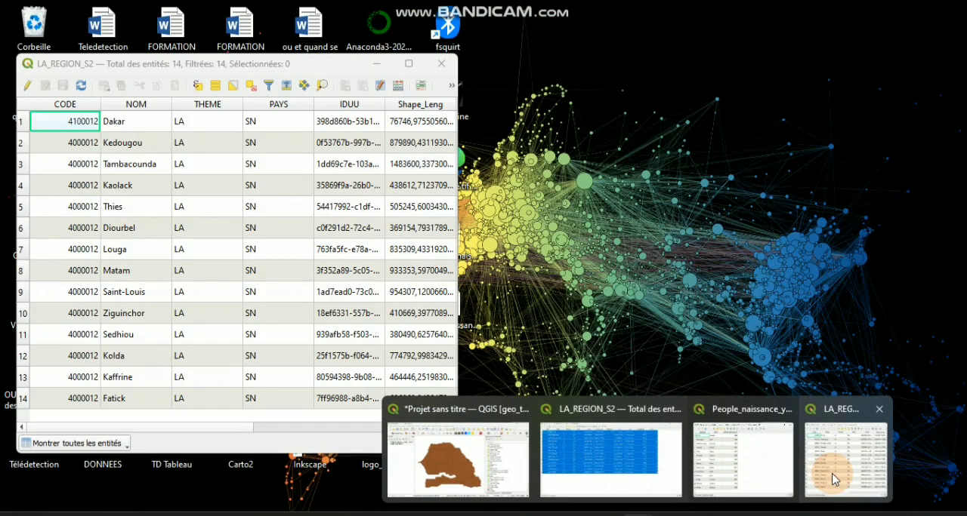
{"action": "left_click", "coordinate": [833, 478]}
{"action": "left_click", "coordinate": [924, 65]}
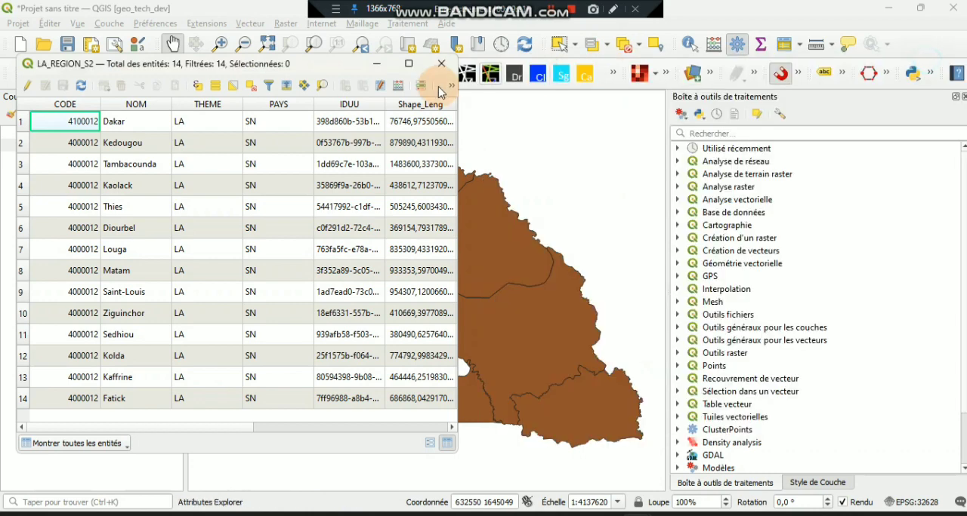
{"action": "left_click", "coordinate": [372, 65]}
- Open the join settings in the LA_REGION_S2 layer properties and start a new vector join
{"action": "left_click", "coordinate": [89, 151]}
{"action": "right_click", "coordinate": [95, 147]}
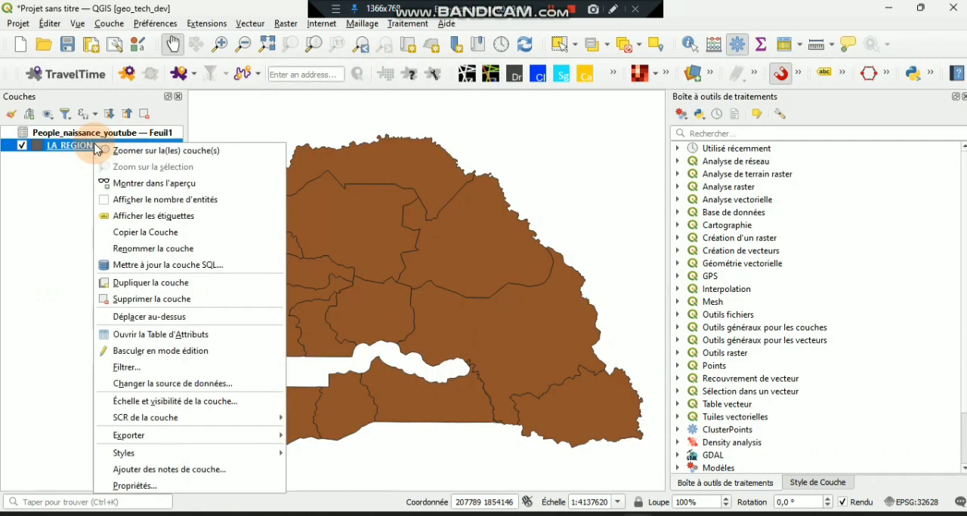
{"action": "left_click", "coordinate": [162, 487]}
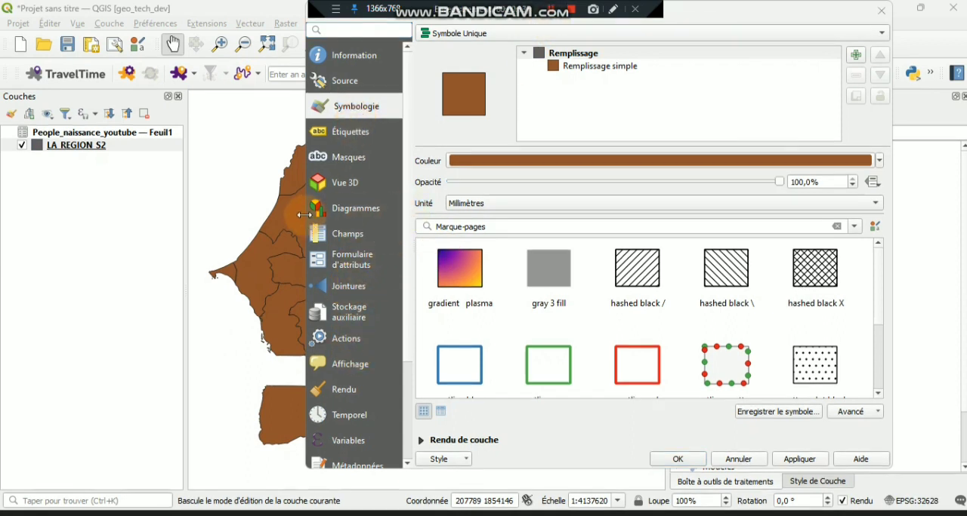
{"action": "left_click_drag", "start_coordinate": [304, 215], "coordinate": [336, 221]}
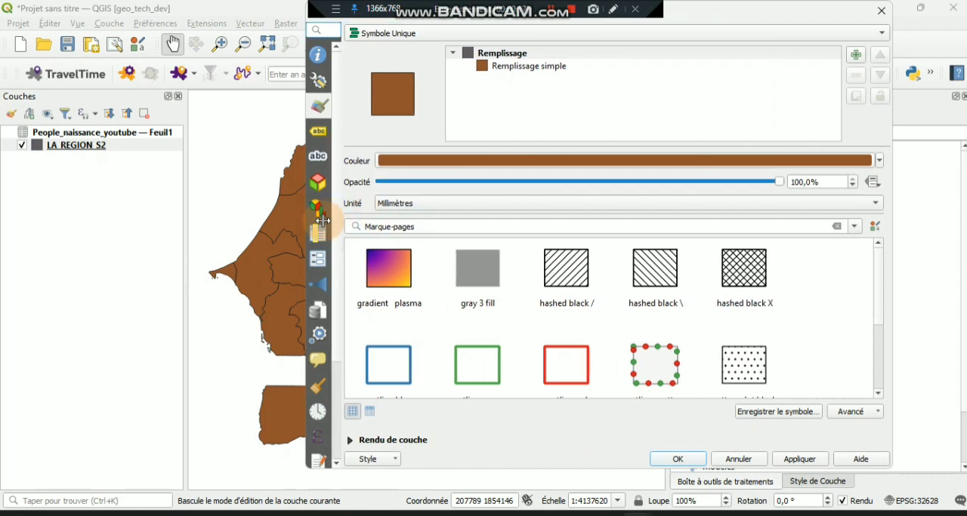
{"action": "left_click", "coordinate": [318, 286]}
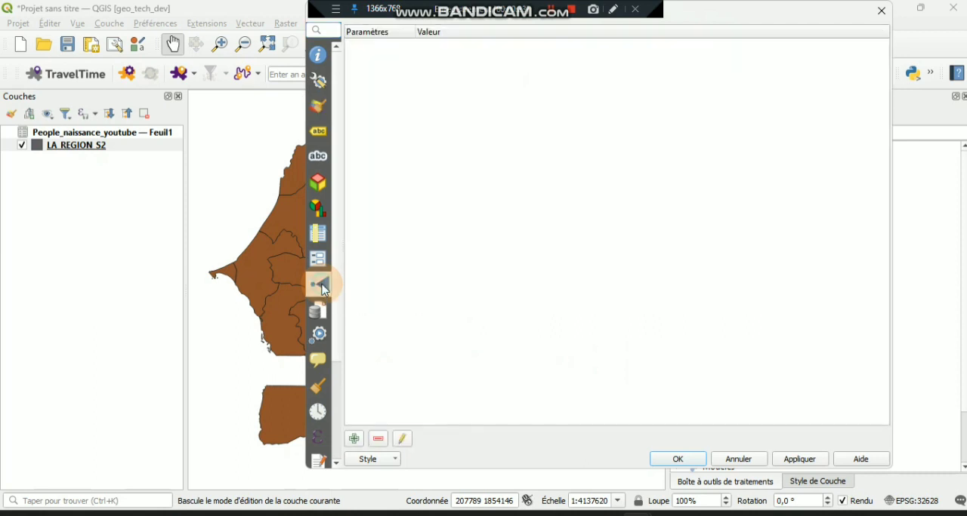
{"action": "left_click", "coordinate": [352, 439]}
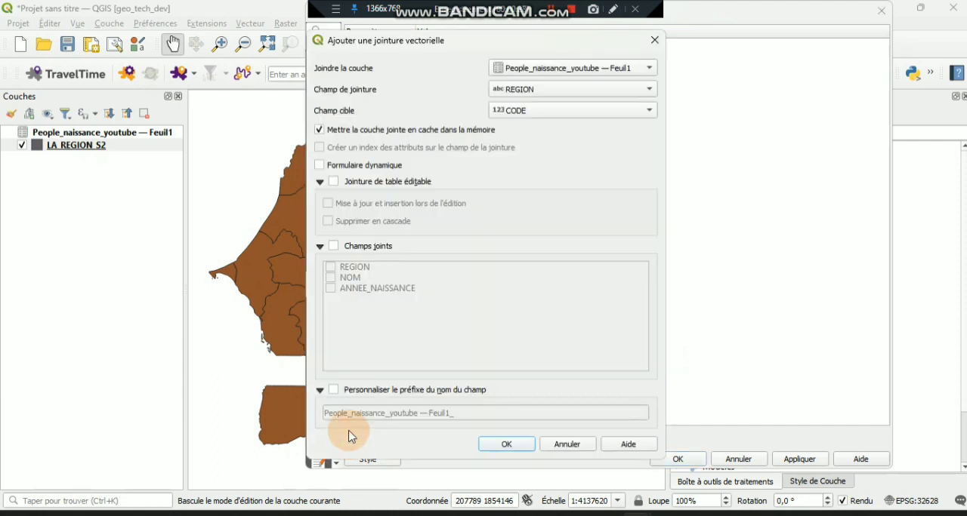
{"action": "left_click_drag", "start_coordinate": [372, 47], "coordinate": [521, 49]}
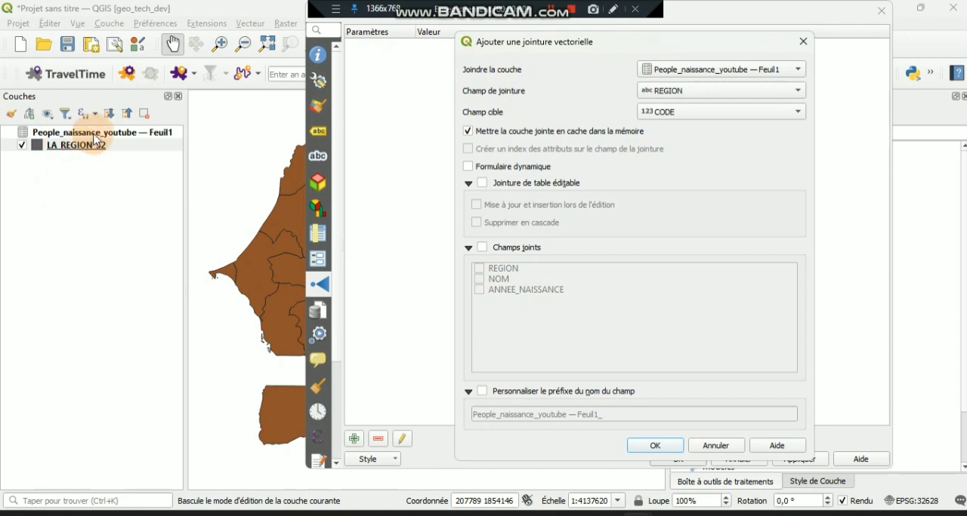
- Choose People_naissance_youtube — Feuil1 as the layer to join and REGION as its join field
{"action": "left_click", "coordinate": [700, 74]}
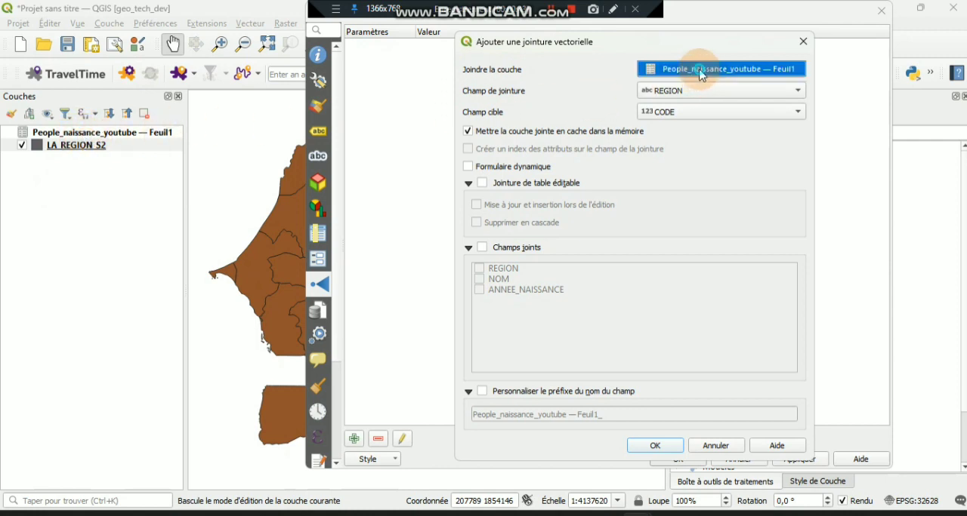
{"action": "left_click", "coordinate": [701, 71]}
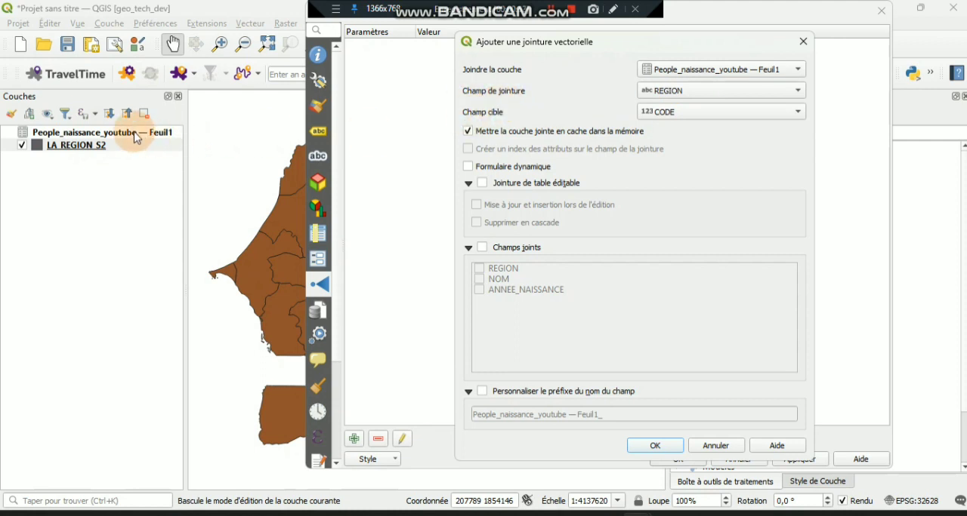
{"action": "mouse_move", "coordinate": [649, 515]}
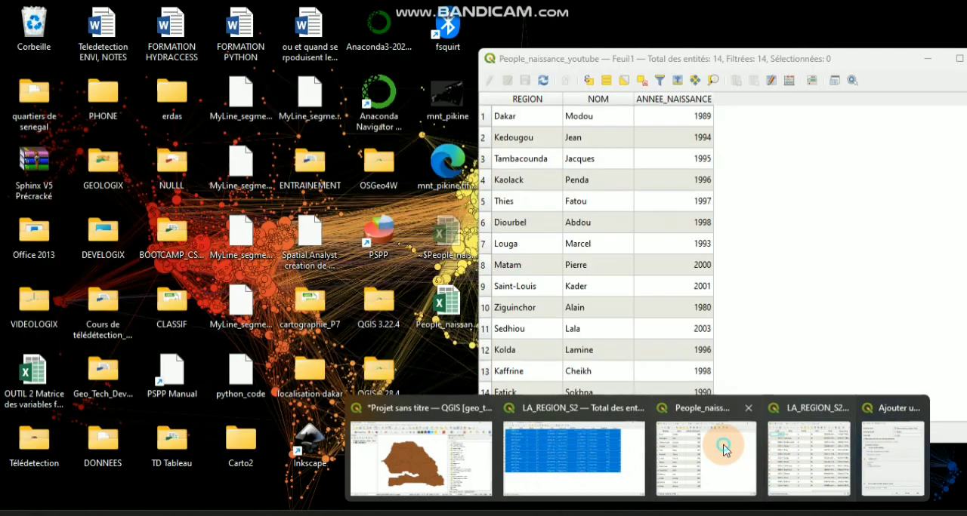
{"action": "left_click", "coordinate": [723, 445]}
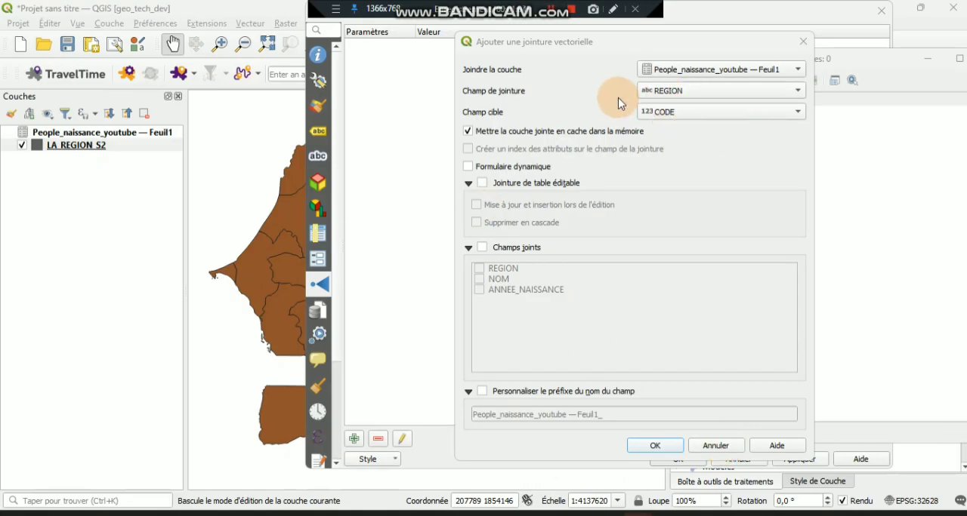
{"action": "left_click", "coordinate": [703, 94]}
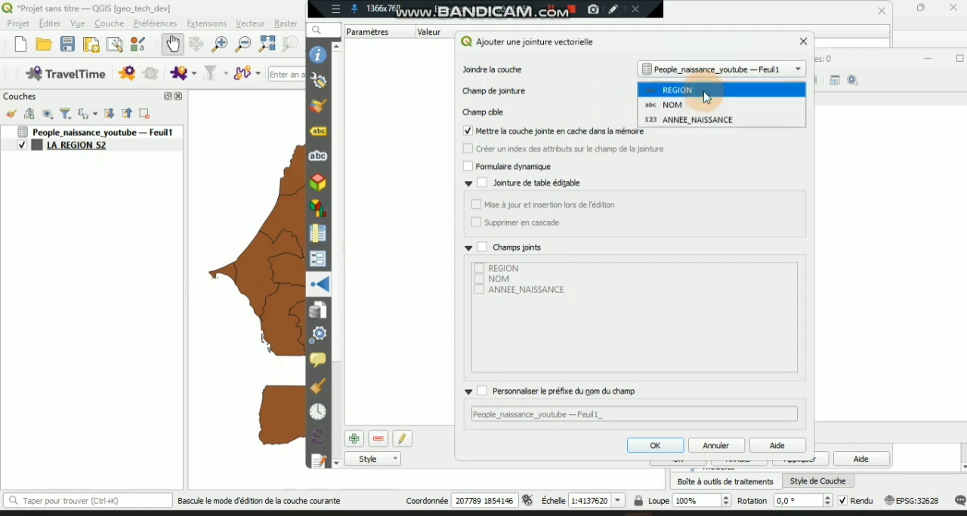
{"action": "left_click", "coordinate": [745, 90]}
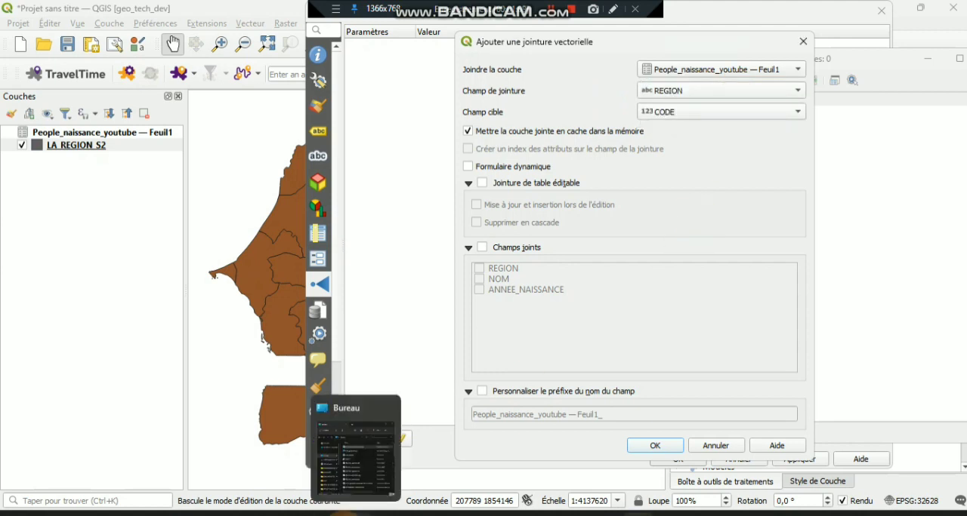
- Switch to Excel to review the source table's columns, and return to QGIS keeping REGION as the join field
{"action": "left_click", "coordinate": [333, 515]}
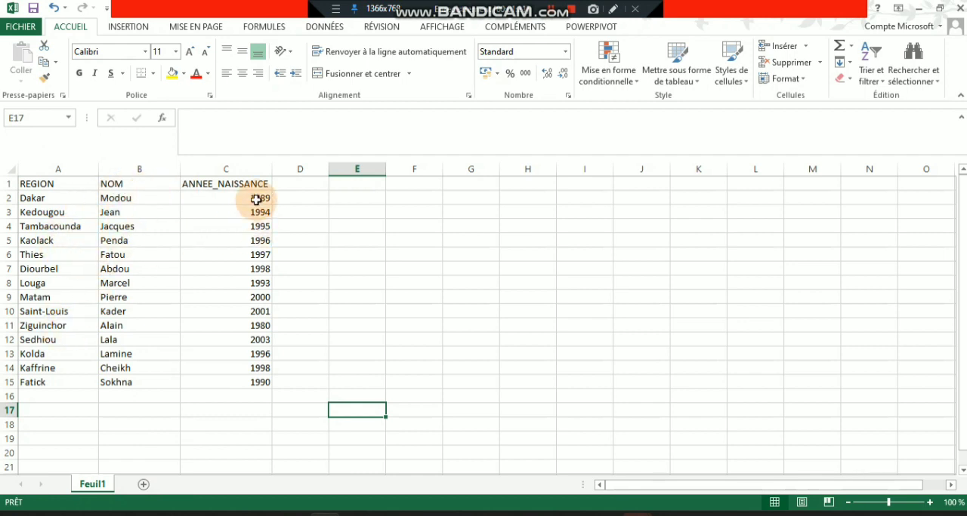
{"action": "left_click", "coordinate": [918, 8]}
{"action": "left_click", "coordinate": [667, 91]}
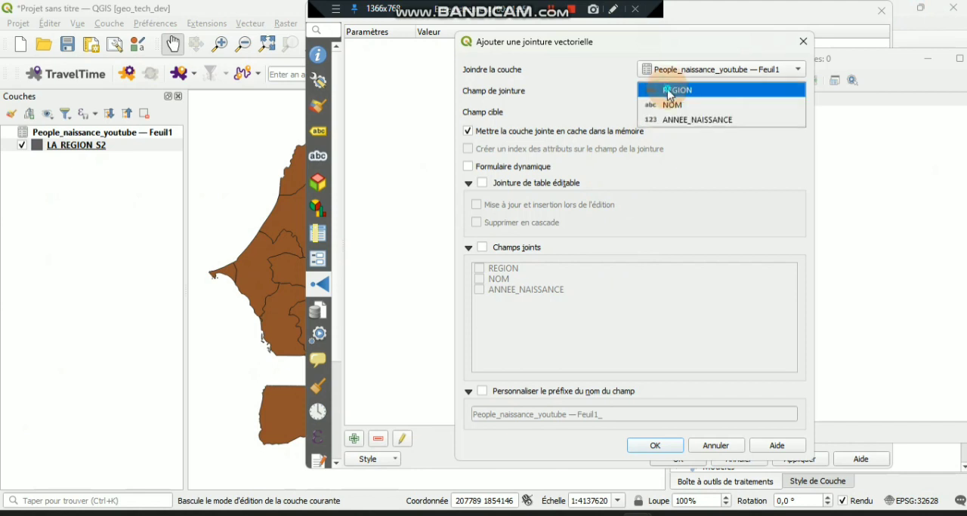
{"action": "left_click", "coordinate": [669, 92]}
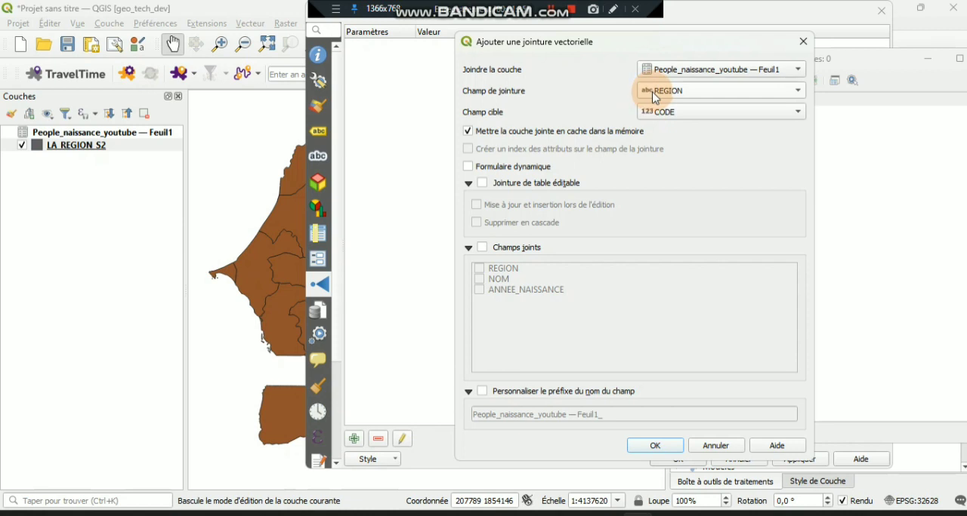
{"action": "left_click", "coordinate": [714, 94]}
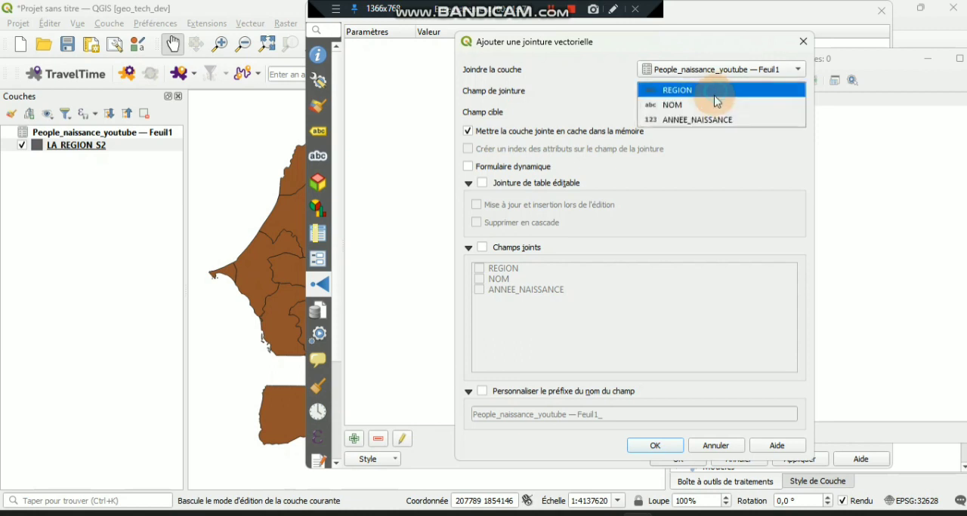
{"action": "left_click", "coordinate": [713, 104]}
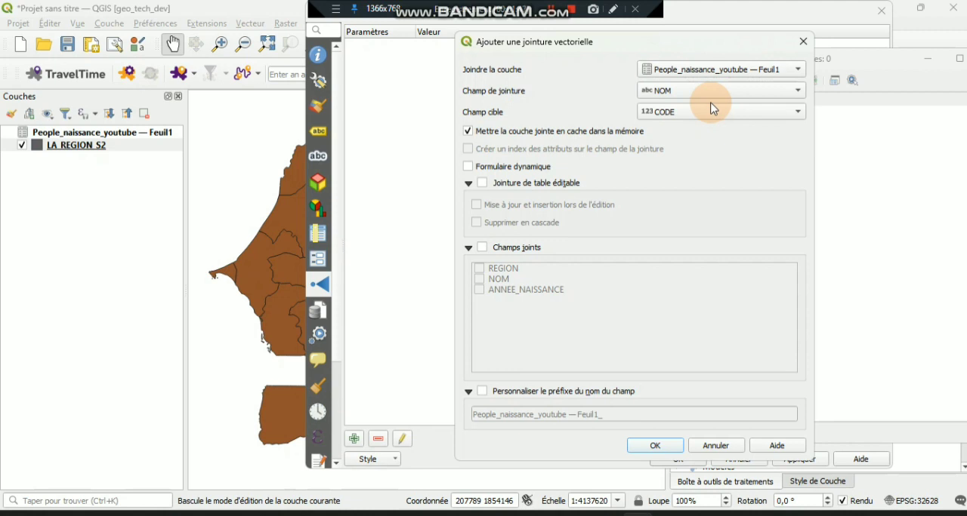
{"action": "left_click", "coordinate": [701, 92]}
{"action": "left_click", "coordinate": [699, 75]}
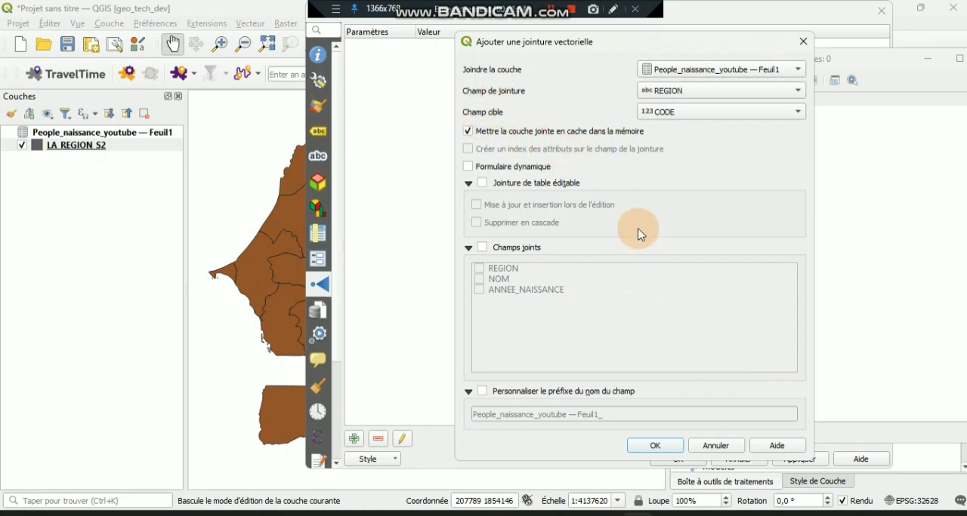
- Switch to Excel, examine the region names in the REGION column starting at Dakar, and return to the QGIS join settings
{"action": "left_click", "coordinate": [296, 510]}
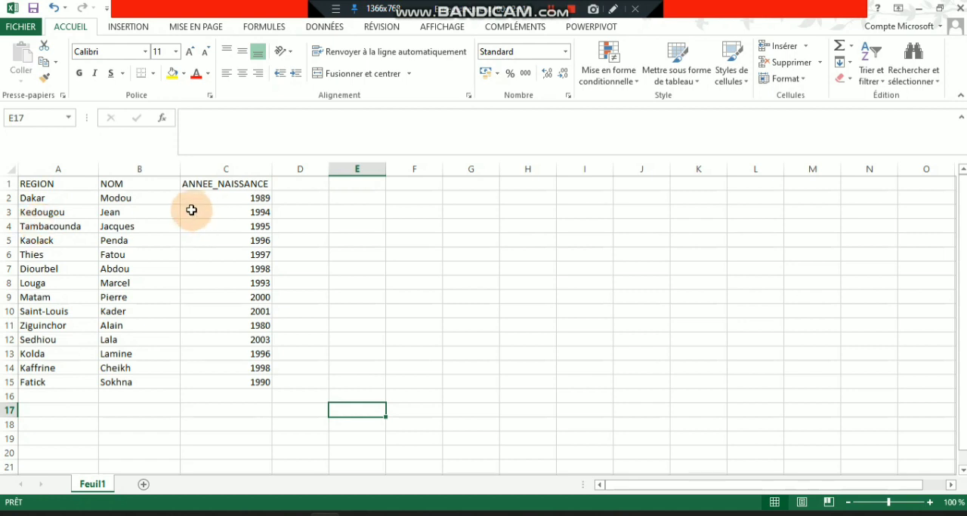
{"action": "left_click", "coordinate": [47, 199]}
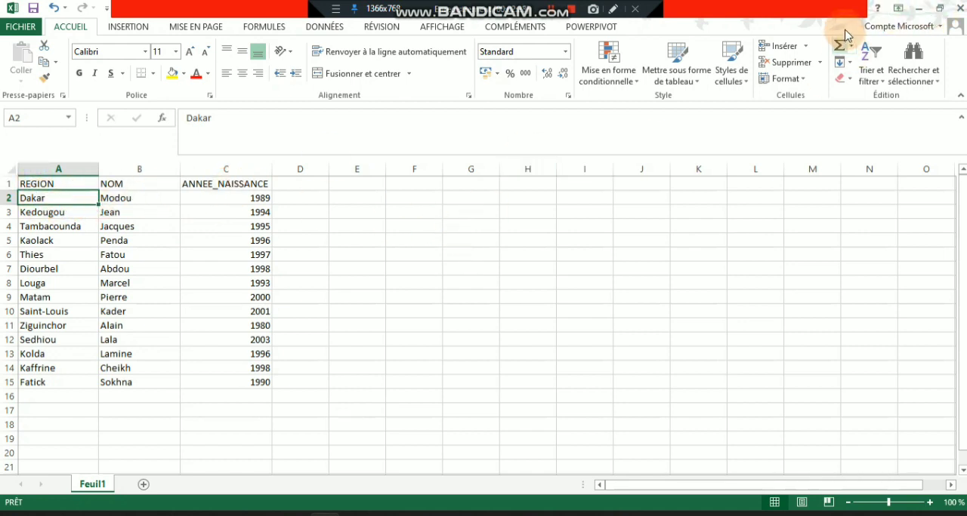
{"action": "left_click", "coordinate": [917, 10]}
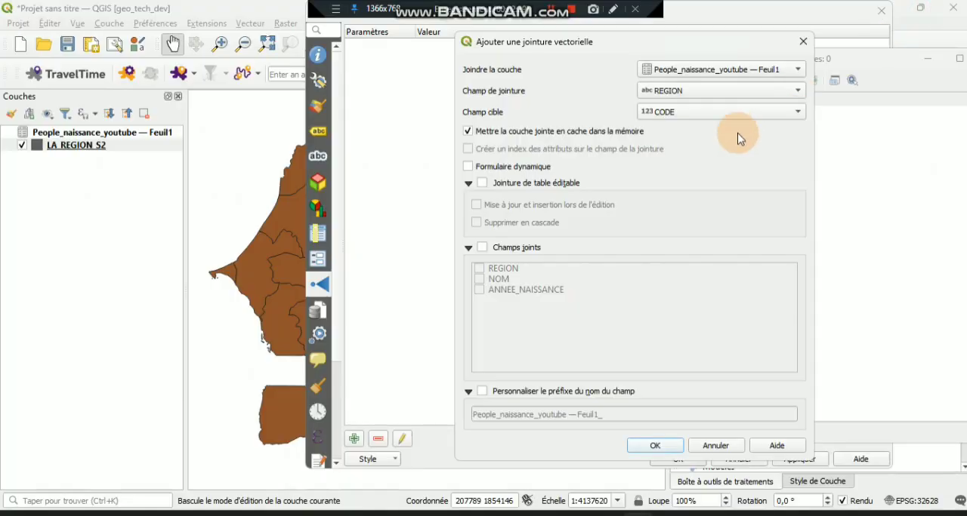
- Set the join's target field to the NOM field of the LA_REGION_S2 layer
{"action": "left_click", "coordinate": [656, 112]}
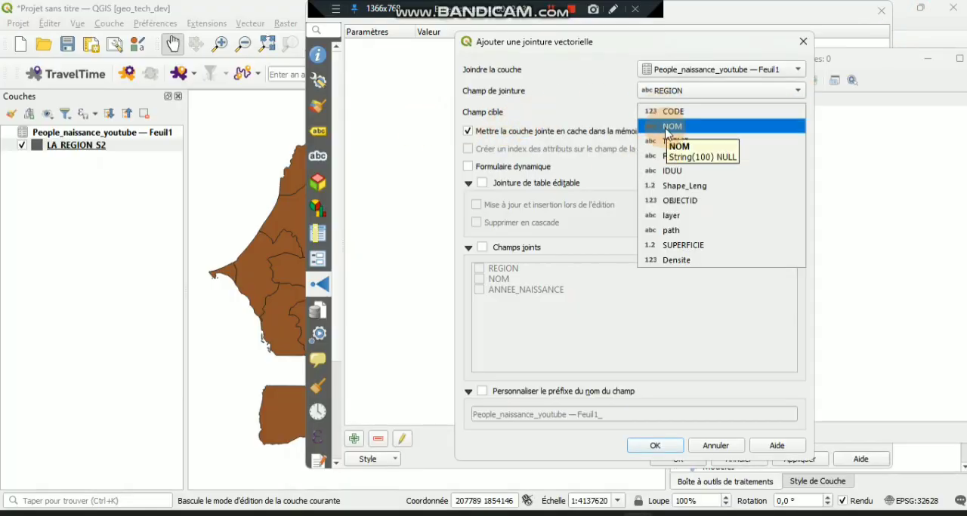
{"action": "left_click", "coordinate": [665, 129]}
{"action": "mouse_move", "coordinate": [637, 514]}
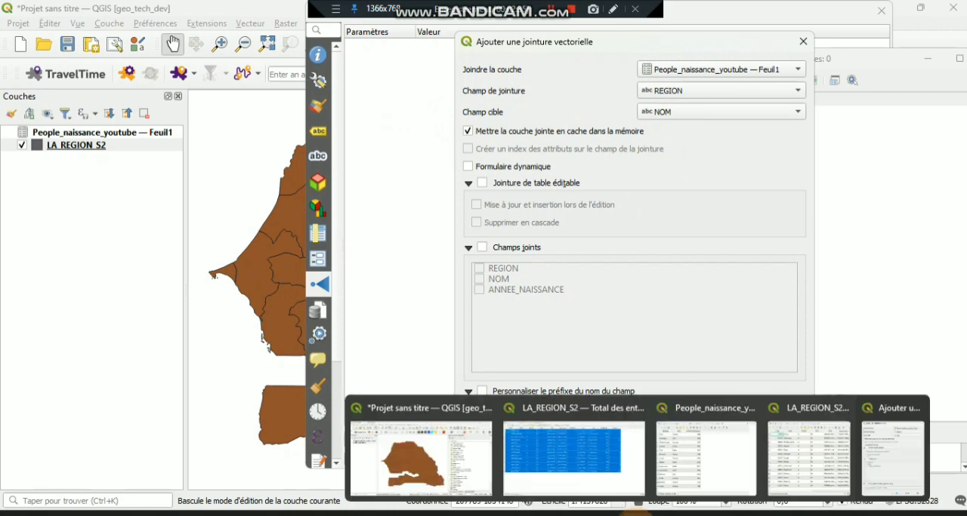
{"action": "mouse_move", "coordinate": [813, 432]}
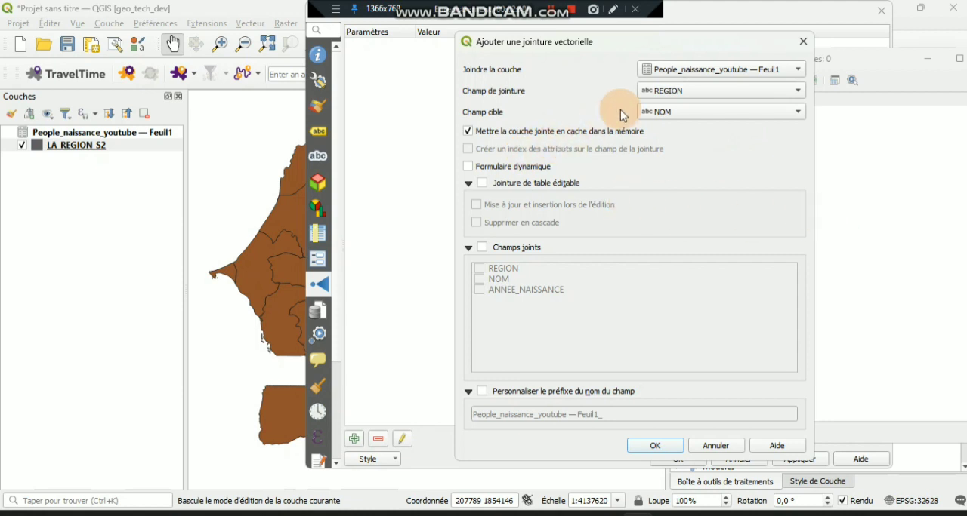
- Enable the dynamic form and an editable join layer with update and insert on edit and cascade deletion
{"action": "left_click", "coordinate": [513, 168]}
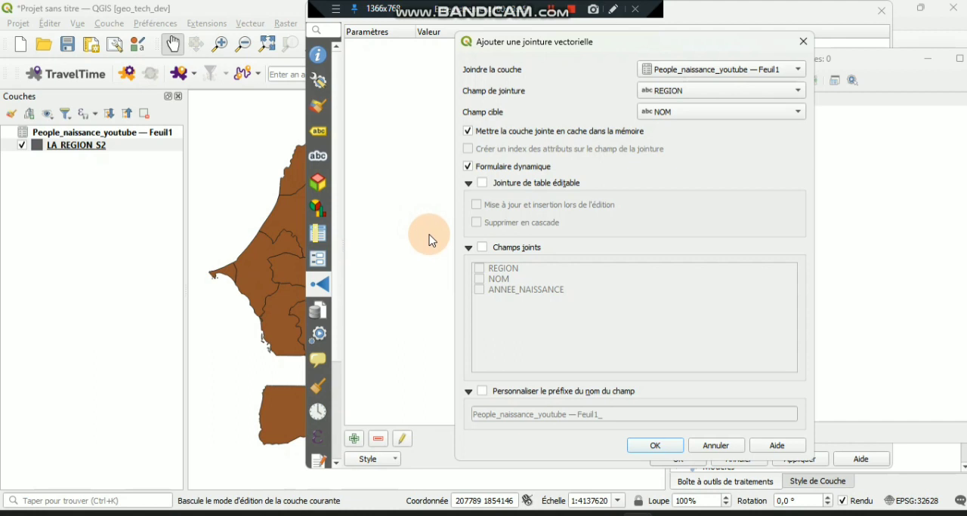
{"action": "left_click", "coordinate": [479, 182]}
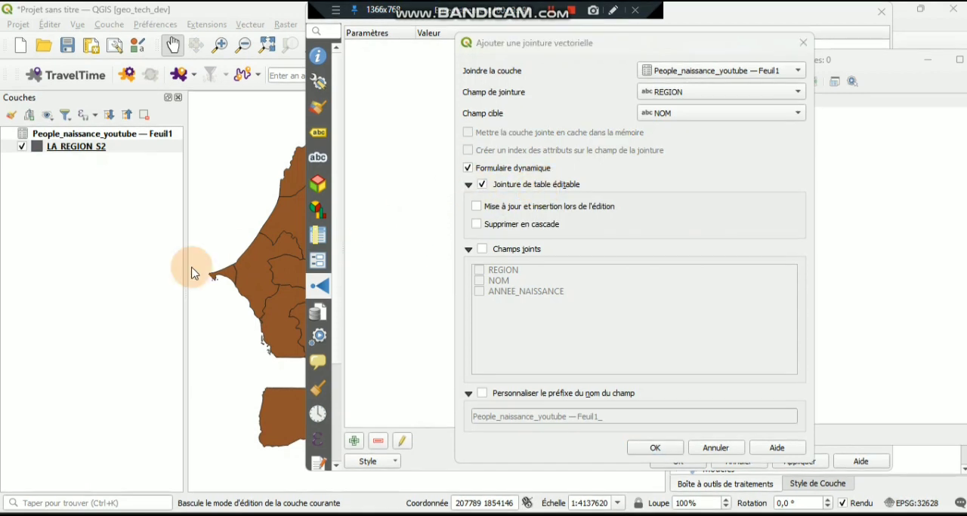
{"action": "left_click", "coordinate": [506, 213]}
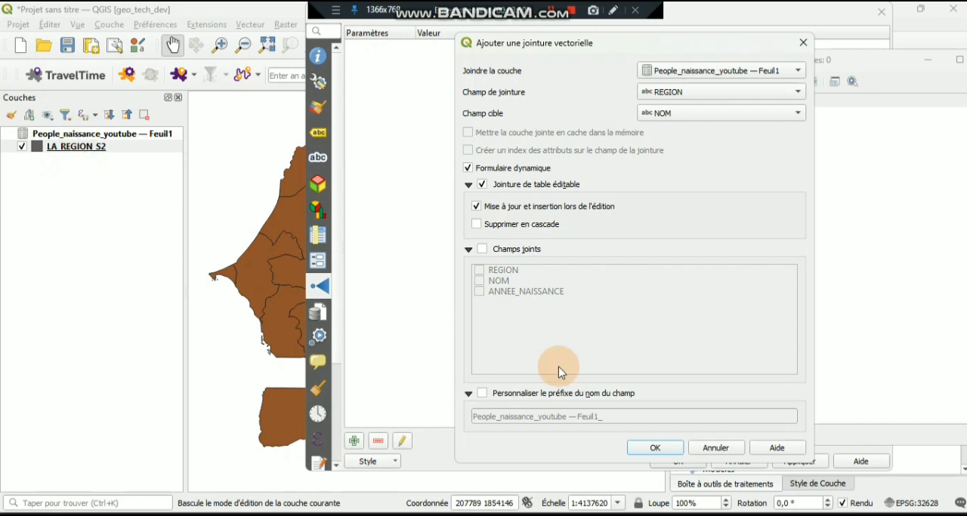
{"action": "mouse_move", "coordinate": [676, 505]}
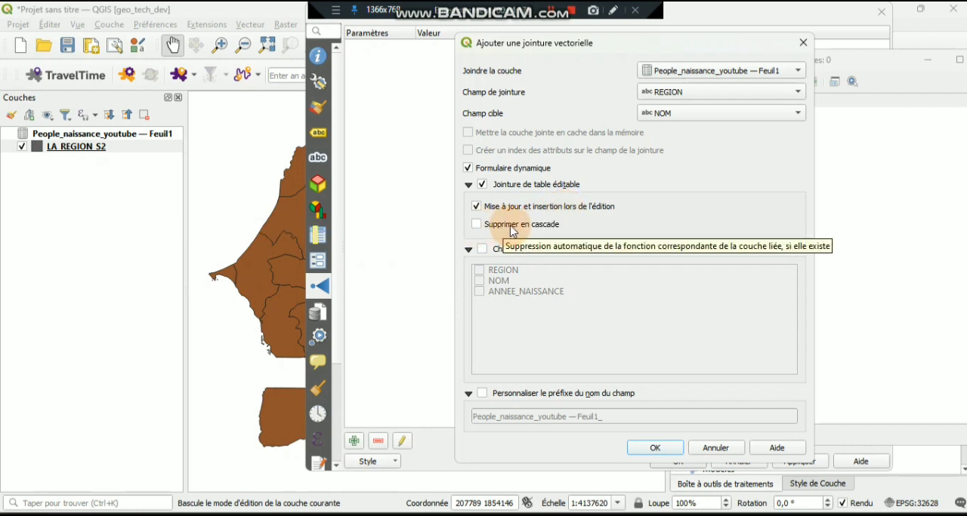
{"action": "left_click", "coordinate": [512, 231]}
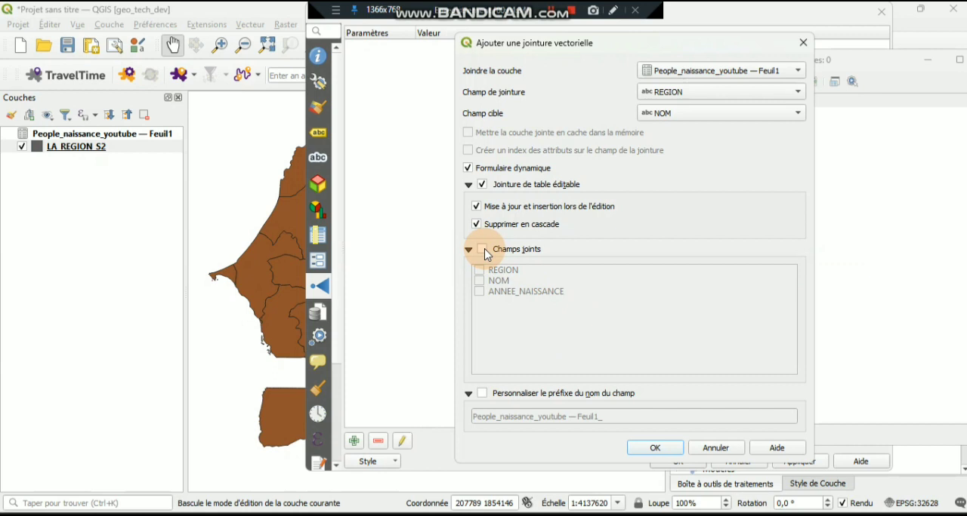
- Limit the joined fields to a chosen set and include NOM, ANNEE_NAISSANCE and REGION
{"action": "left_click", "coordinate": [483, 250]}
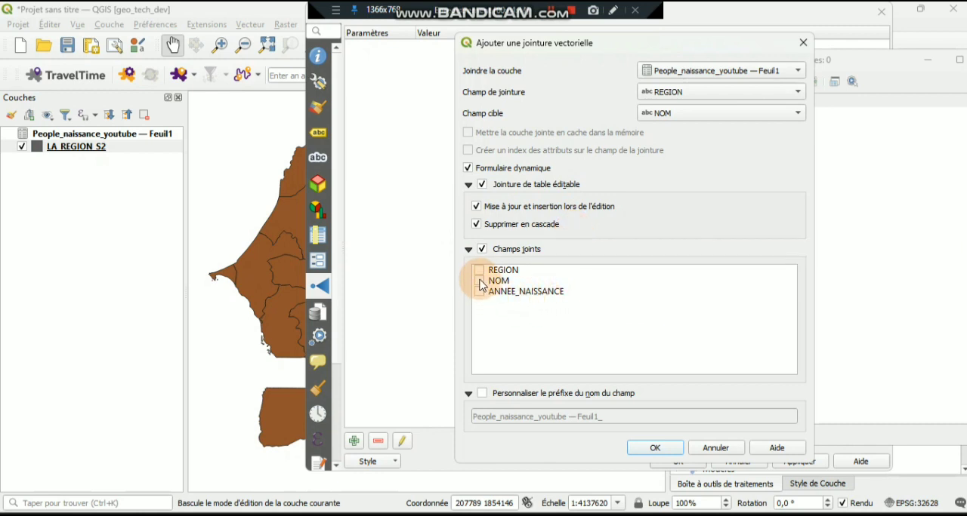
{"action": "left_click", "coordinate": [479, 281]}
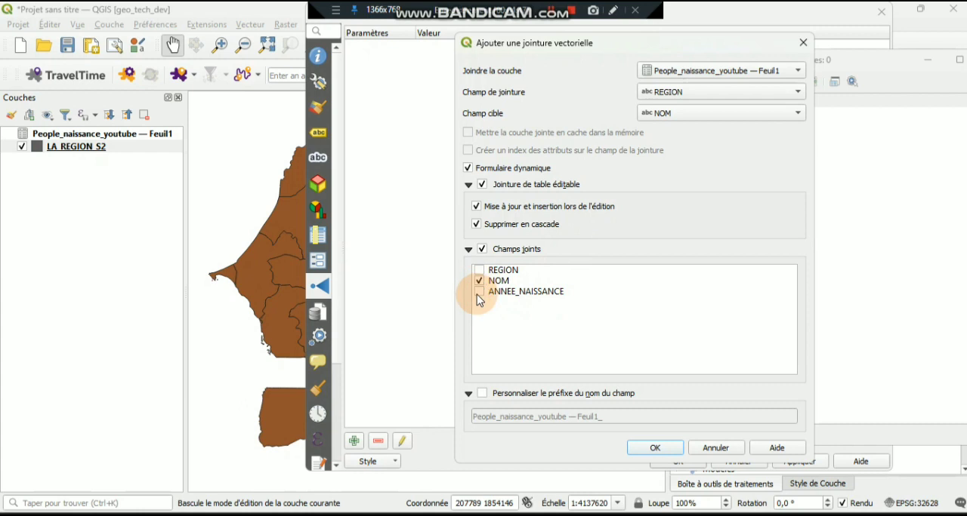
{"action": "left_click", "coordinate": [482, 295]}
{"action": "left_click", "coordinate": [479, 271]}
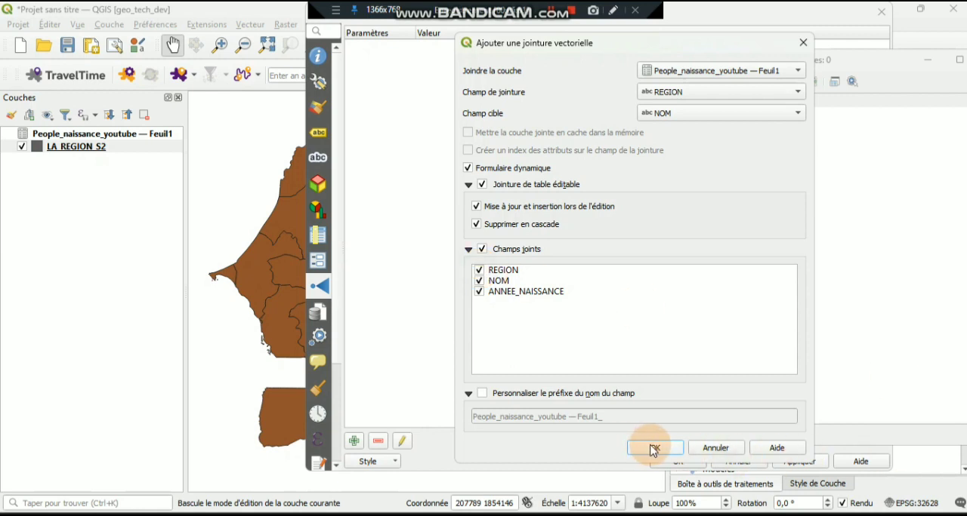
- Replace the joined field name prefix with the custom prefix joint_2, confirm the join and apply it to the layer
{"action": "left_click", "coordinate": [548, 394]}
{"action": "left_click_drag", "start_coordinate": [624, 419], "coordinate": [378, 412]}
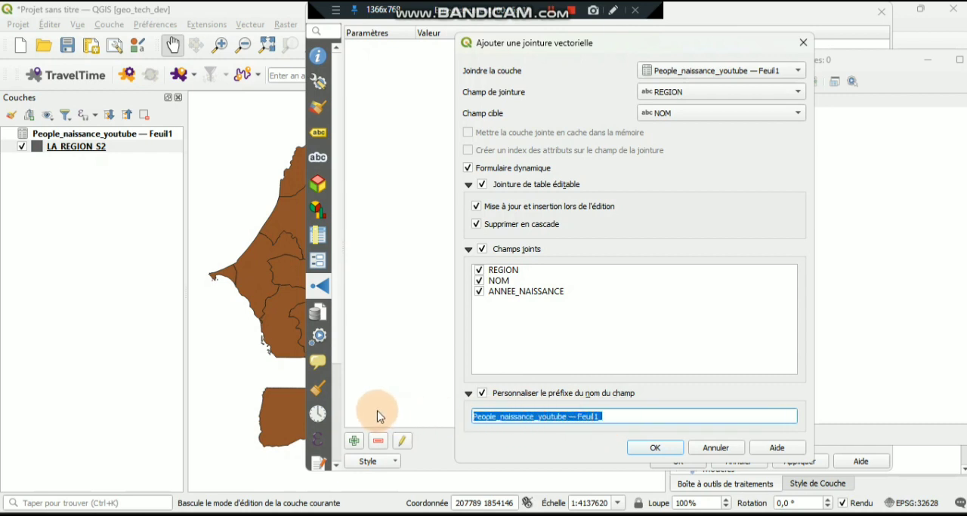
{"action": "key", "text": "BackSpace"}
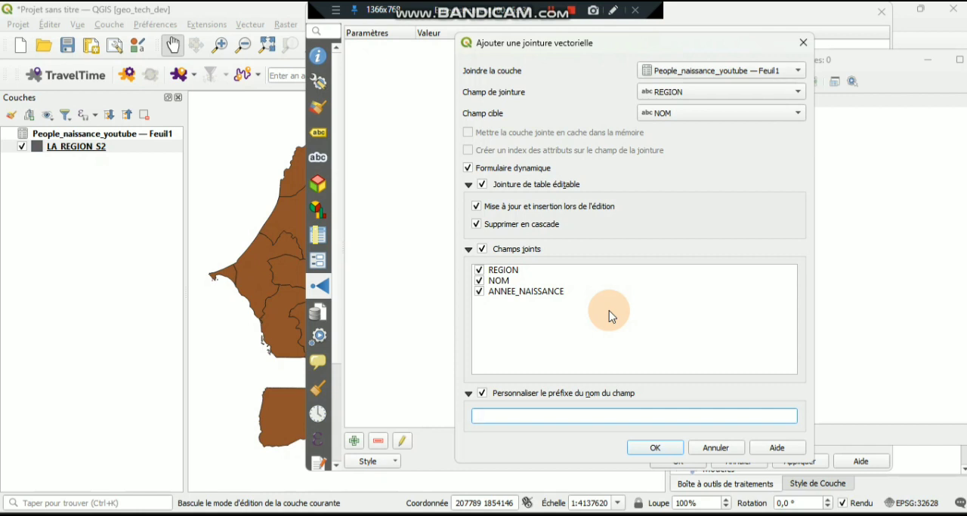
{"action": "type", "text": "joint_2"}
{"action": "left_click", "coordinate": [653, 448]}
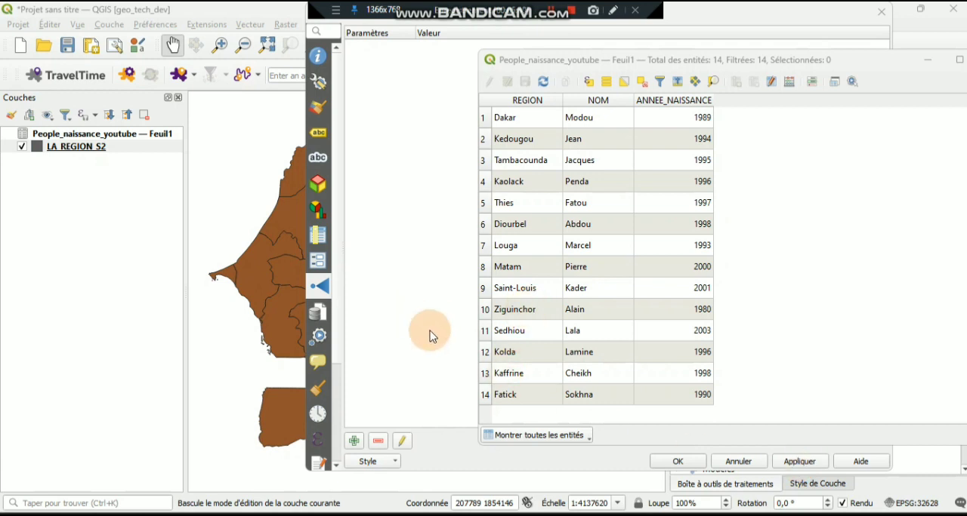
{"action": "left_click", "coordinate": [814, 460]}
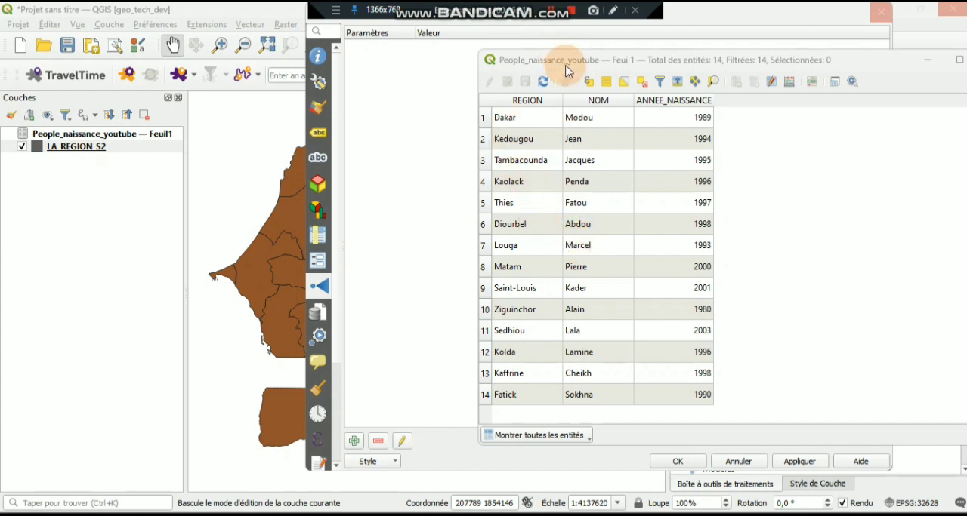
{"action": "left_click_drag", "start_coordinate": [566, 59], "coordinate": [420, 70]}
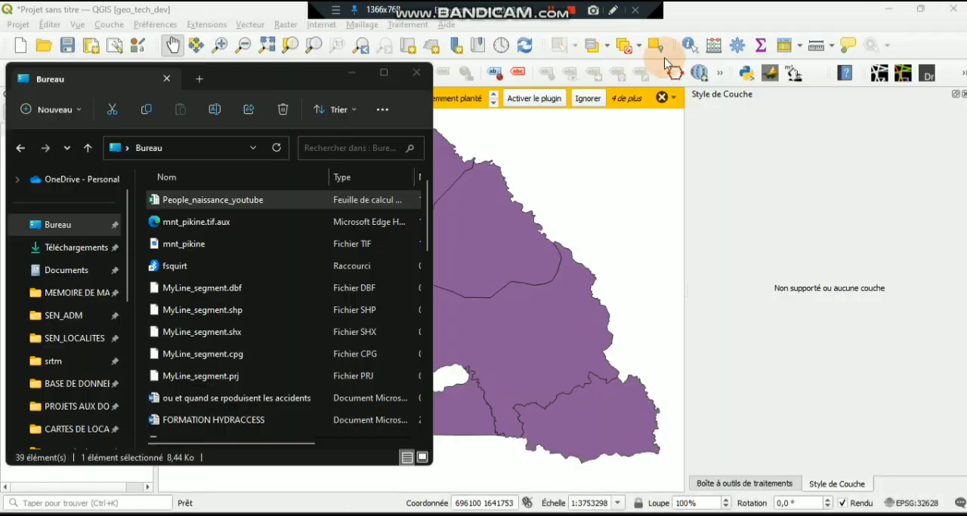
- Recreate the People_naissance_youtube — Feuil1 join with the custom field prefix join, and accept the LA_REGION_S2 layer properties
{"action": "left_click", "coordinate": [718, 16]}
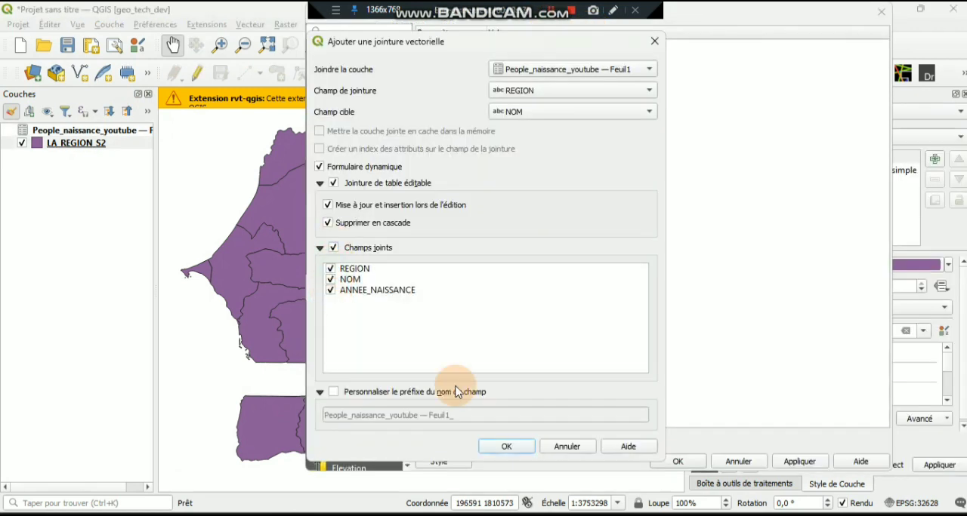
{"action": "left_click", "coordinate": [457, 392]}
{"action": "triple_click", "coordinate": [382, 416]}
{"action": "type", "text": "join"}
{"action": "left_click", "coordinate": [506, 447]}
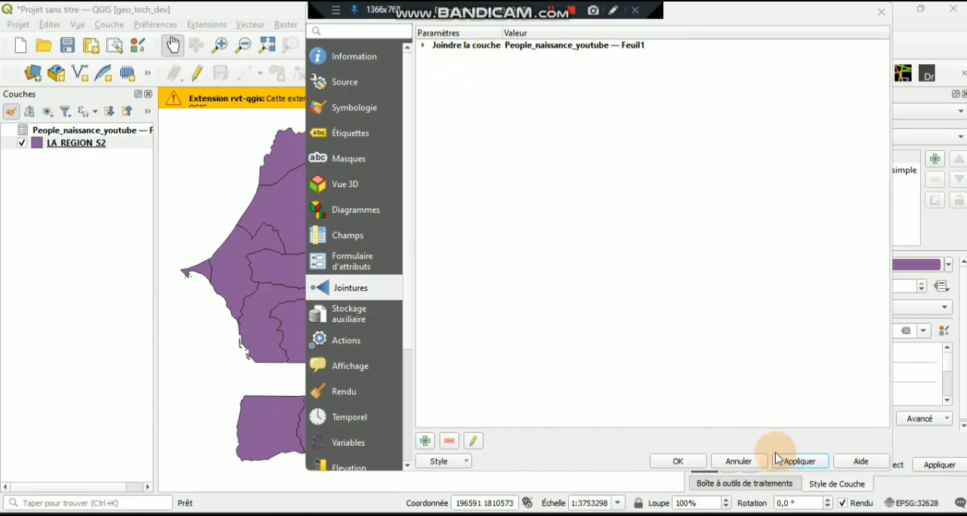
{"action": "left_click", "coordinate": [687, 463]}
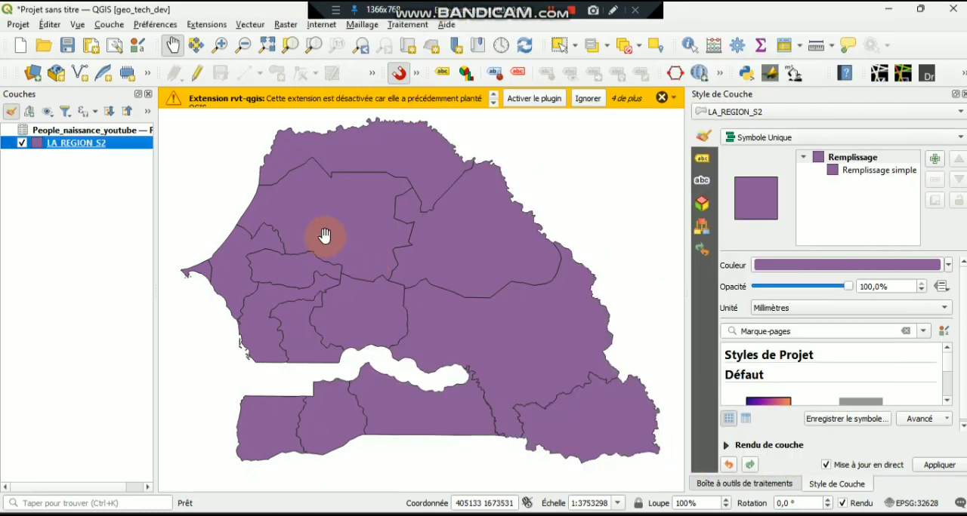
- Open the LA_REGION_S2 attribute table at full size and examine the joined name and birth year columns
{"action": "right_click", "coordinate": [119, 149]}
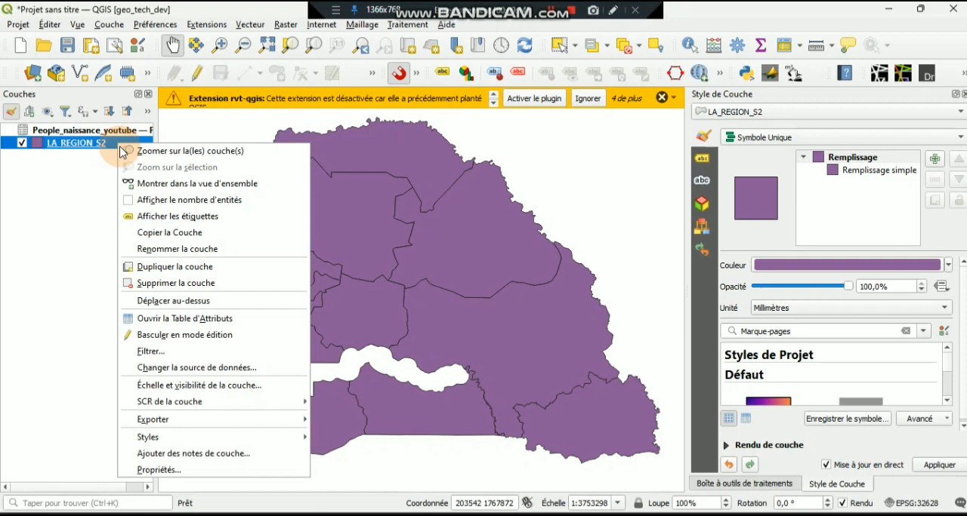
{"action": "left_click", "coordinate": [166, 325]}
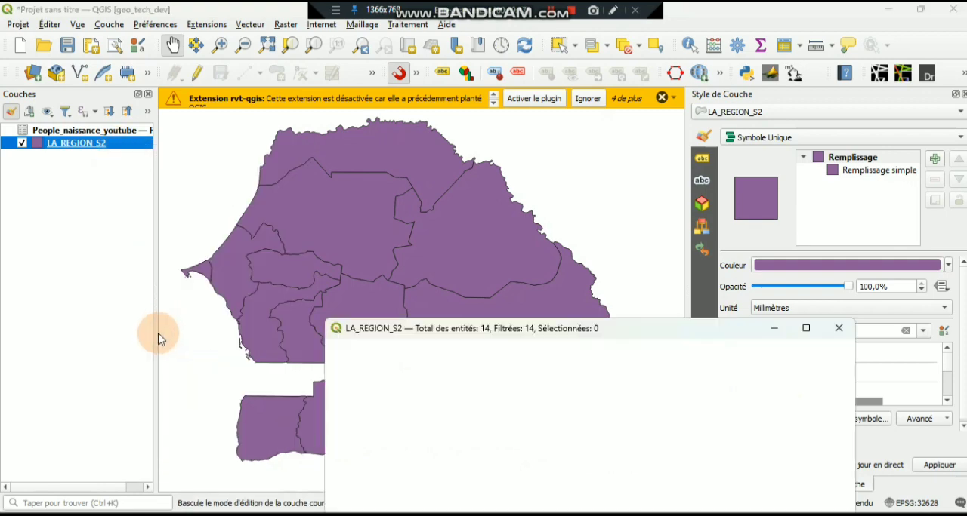
{"action": "left_click_drag", "start_coordinate": [592, 281], "coordinate": [465, 69]}
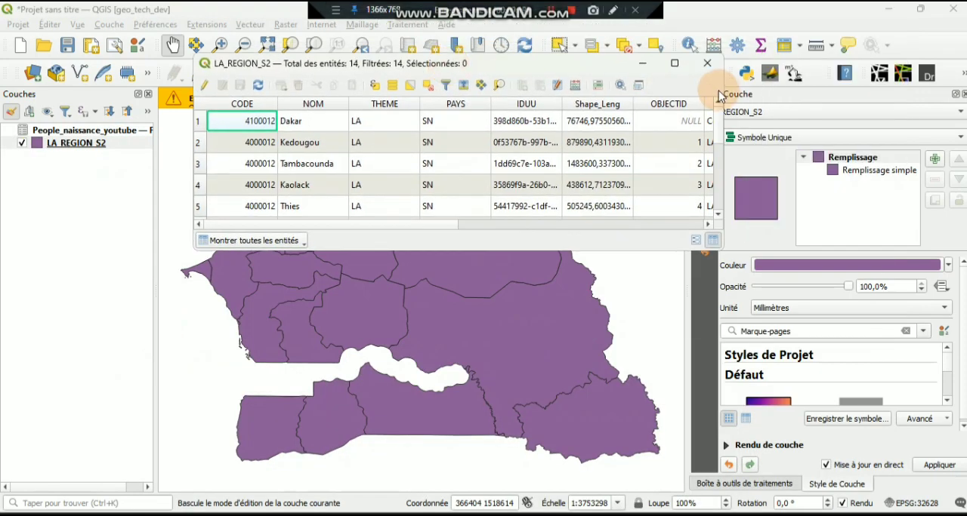
{"action": "left_click", "coordinate": [686, 65]}
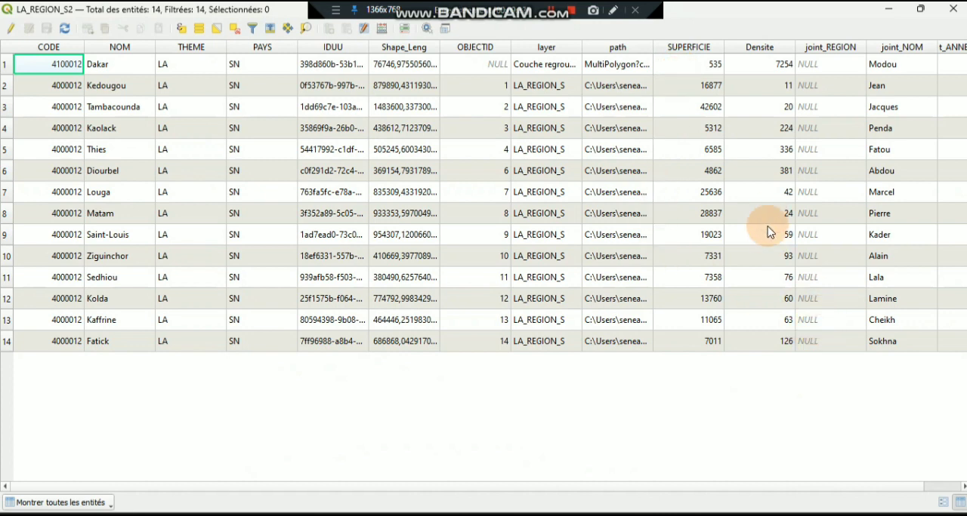
{"action": "left_click_drag", "start_coordinate": [406, 486], "coordinate": [475, 491]}
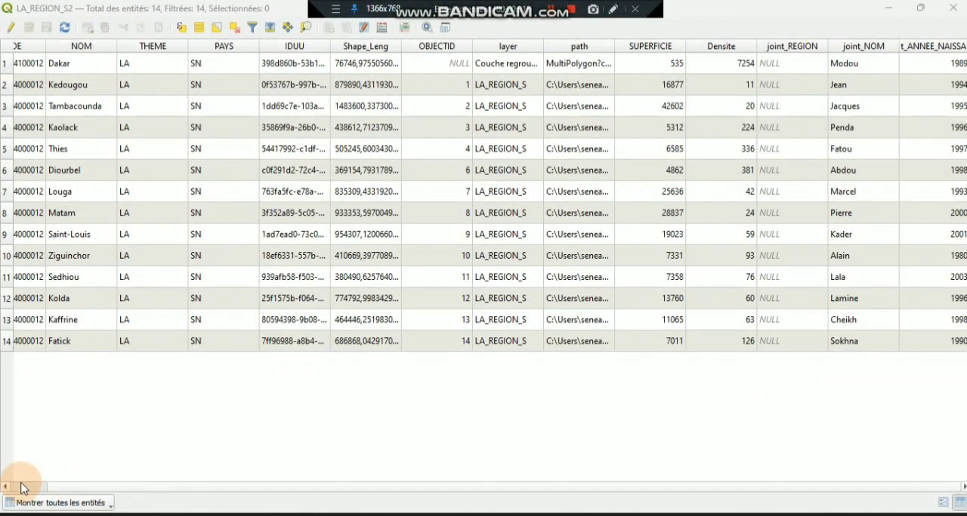
{"action": "left_click", "coordinate": [21, 488]}
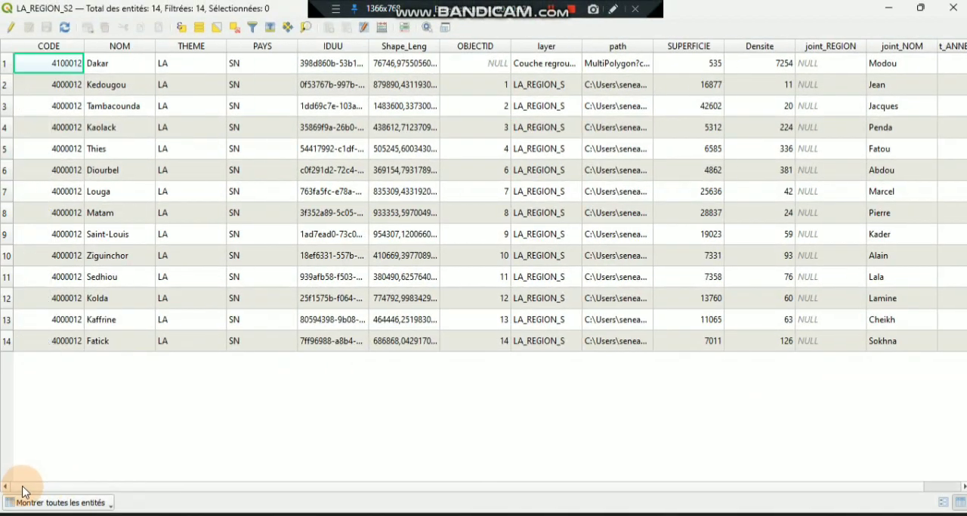
- Change the NOM value of the Dakar row to DAKAR in LA_REGION_S2 and save the layer edits
{"action": "left_click", "coordinate": [12, 29]}
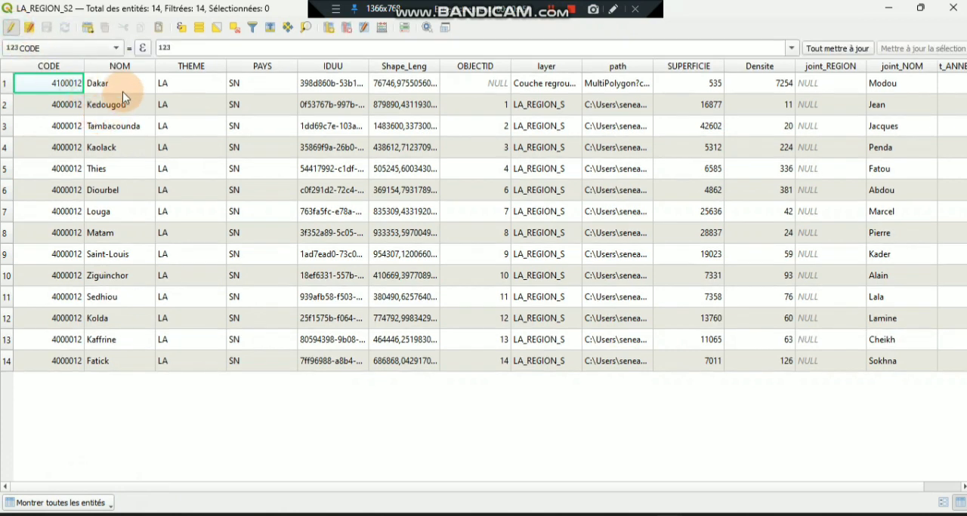
{"action": "double_click", "coordinate": [123, 89]}
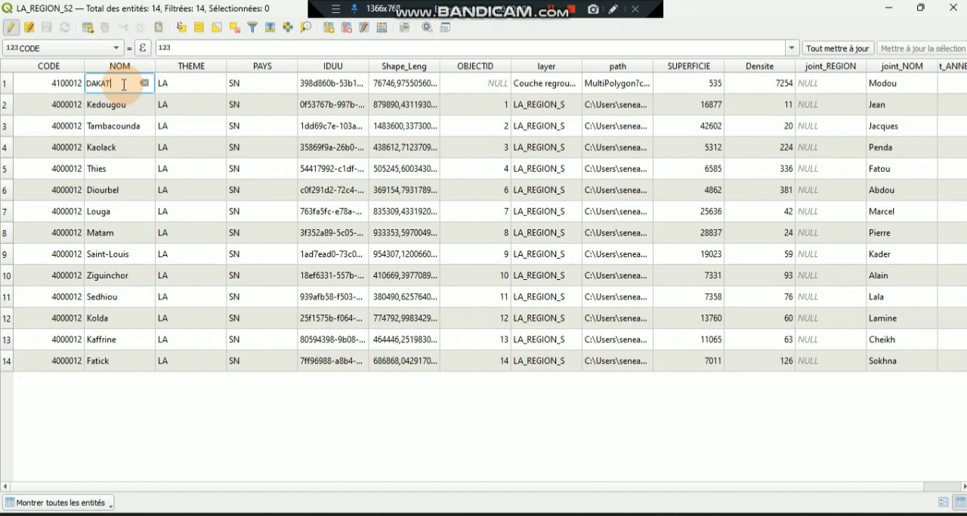
{"action": "type", "text": "DAKAR"}
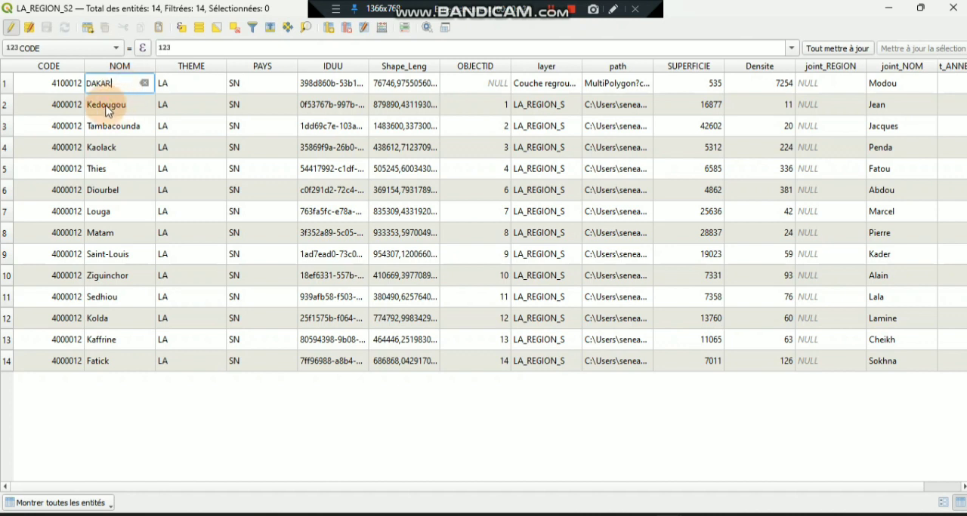
{"action": "left_click", "coordinate": [10, 29]}
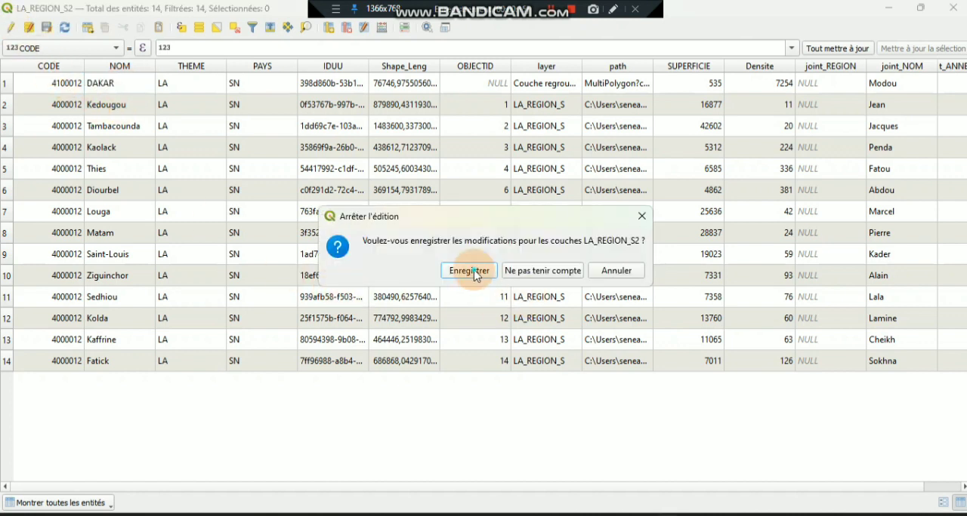
{"action": "left_click", "coordinate": [473, 273]}
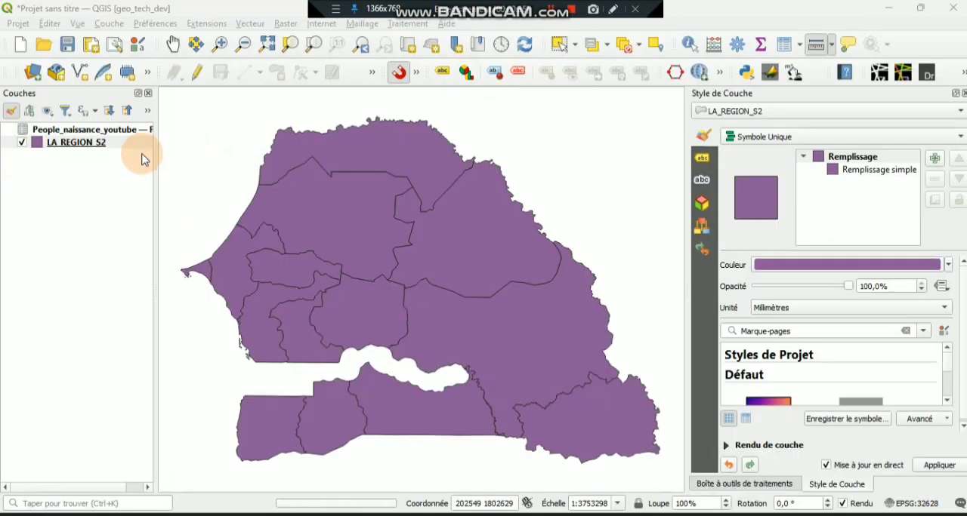
- Reopen the LA_REGION_S2 attribute table and check the joined fields of the DAKAR row
{"action": "right_click", "coordinate": [123, 143]}
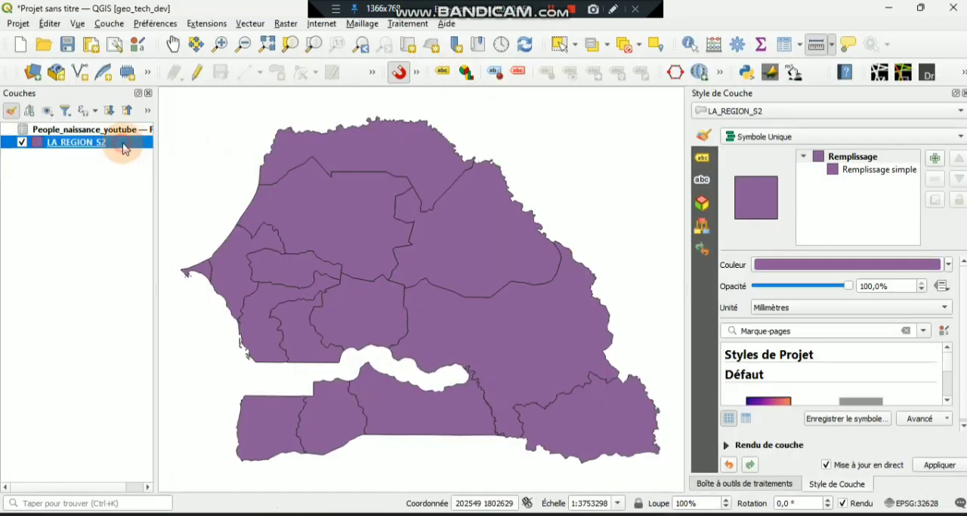
{"action": "left_click", "coordinate": [210, 317]}
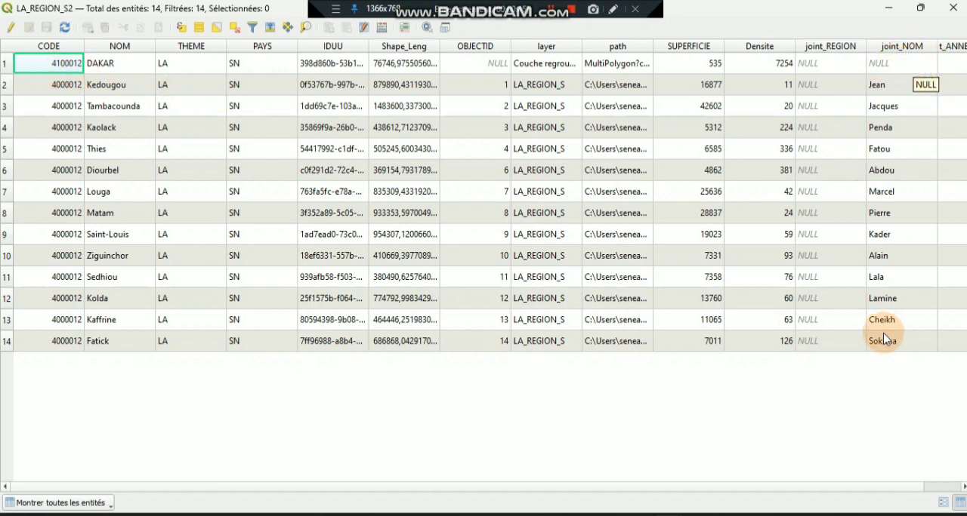
{"action": "scroll", "coordinate": [725, 490], "scroll_direction": "right", "scroll_amount": 1}
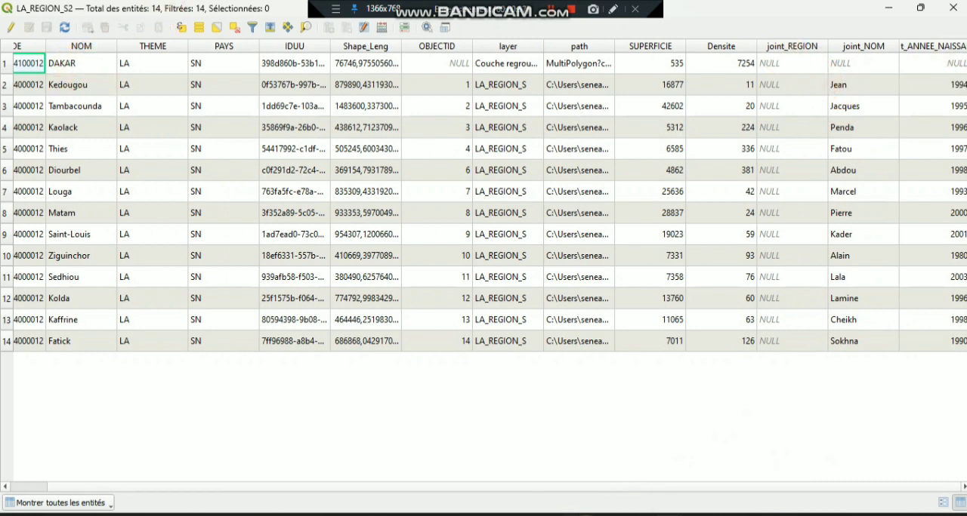
{"action": "mouse_move", "coordinate": [691, 513]}
{"action": "left_click", "coordinate": [604, 453]}
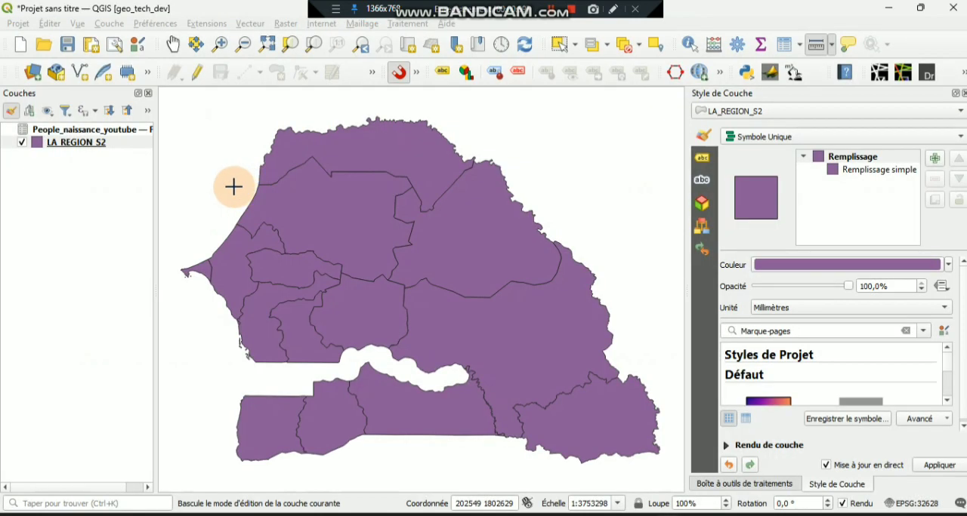
- Open the People_naissance_youtube attribute table in a smaller window and examine its REGION values
{"action": "left_click", "coordinate": [130, 131]}
{"action": "right_click", "coordinate": [130, 133]}
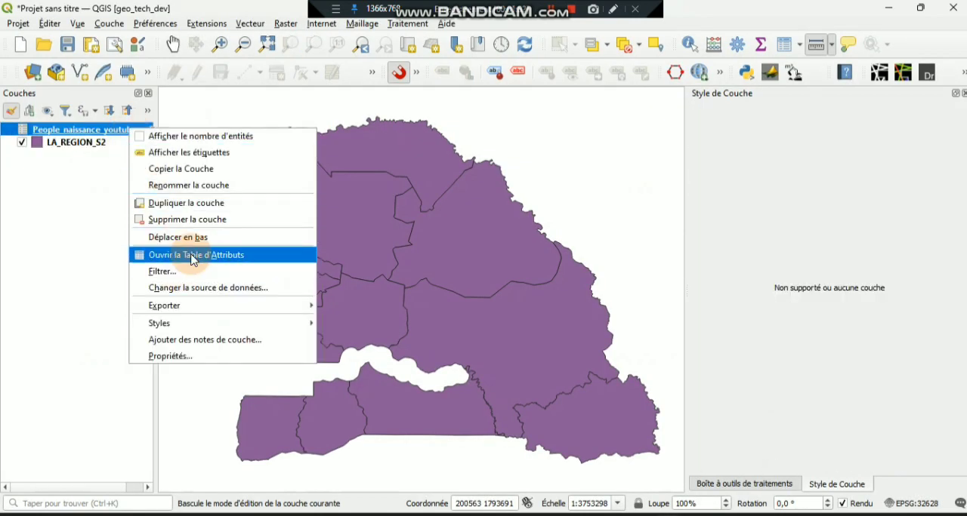
{"action": "left_click", "coordinate": [138, 253]}
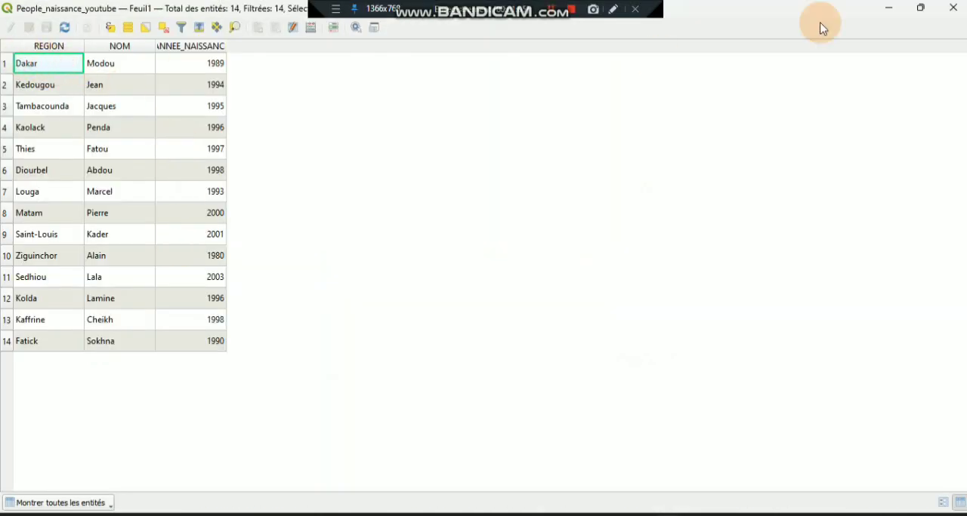
{"action": "left_click", "coordinate": [920, 8]}
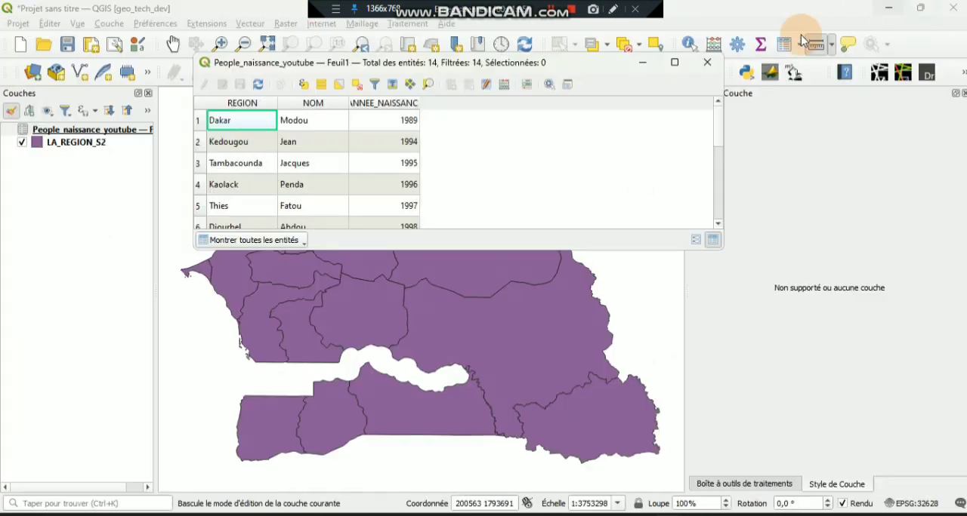
{"action": "left_click", "coordinate": [212, 169]}
{"action": "left_click_drag", "start_coordinate": [320, 250], "coordinate": [302, 323]}
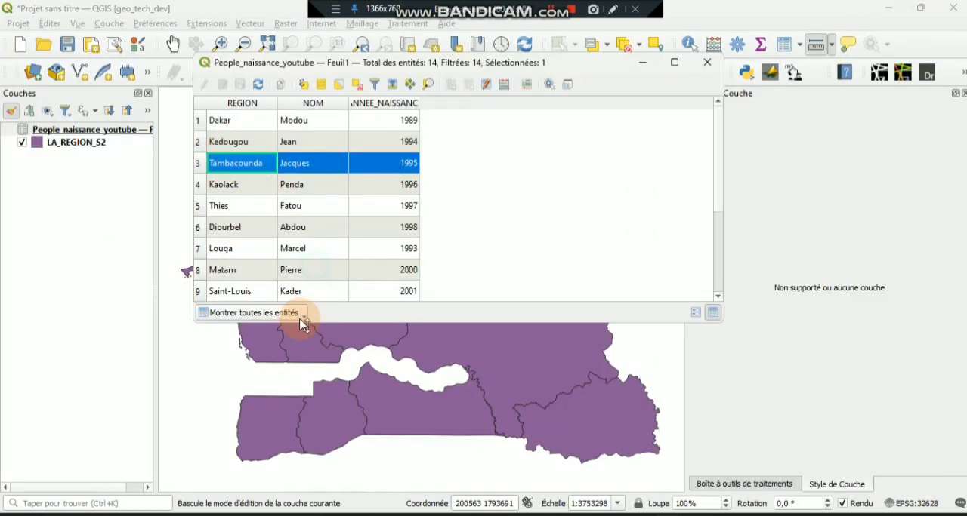
{"action": "left_click_drag", "start_coordinate": [193, 148], "coordinate": [512, 173]}
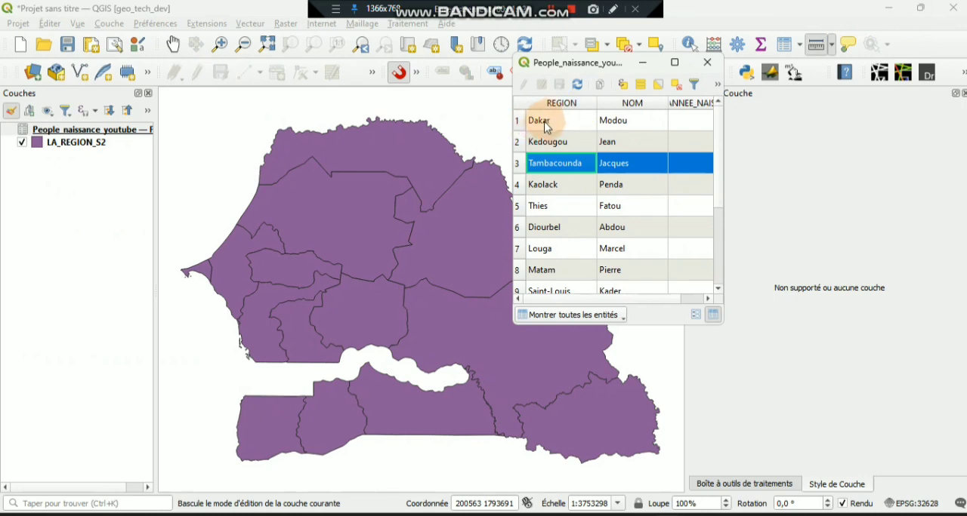
- Place the LA_REGION_S2 attribute table beside the People_naissance_youtube table to compare NOM with REGION
{"action": "mouse_move", "coordinate": [639, 503]}
{"action": "left_click", "coordinate": [662, 462]}
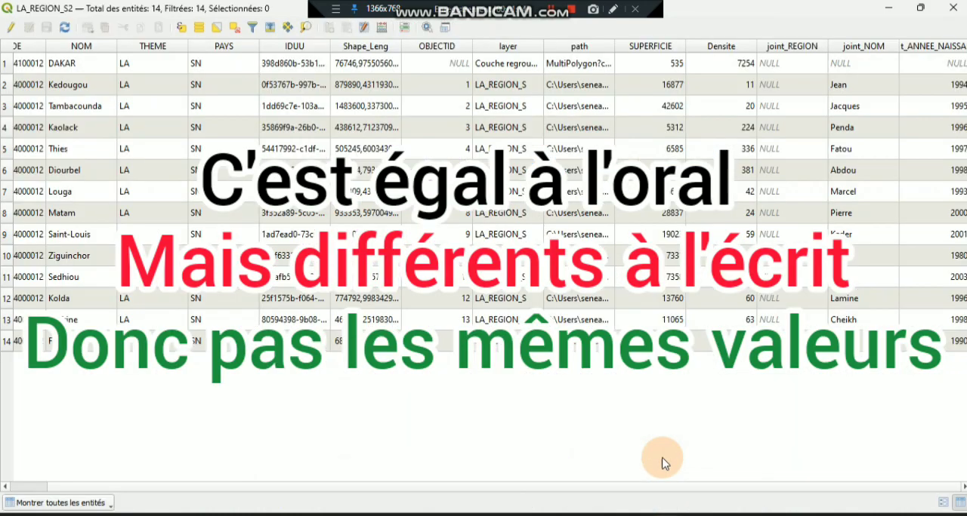
{"action": "left_click", "coordinate": [920, 9]}
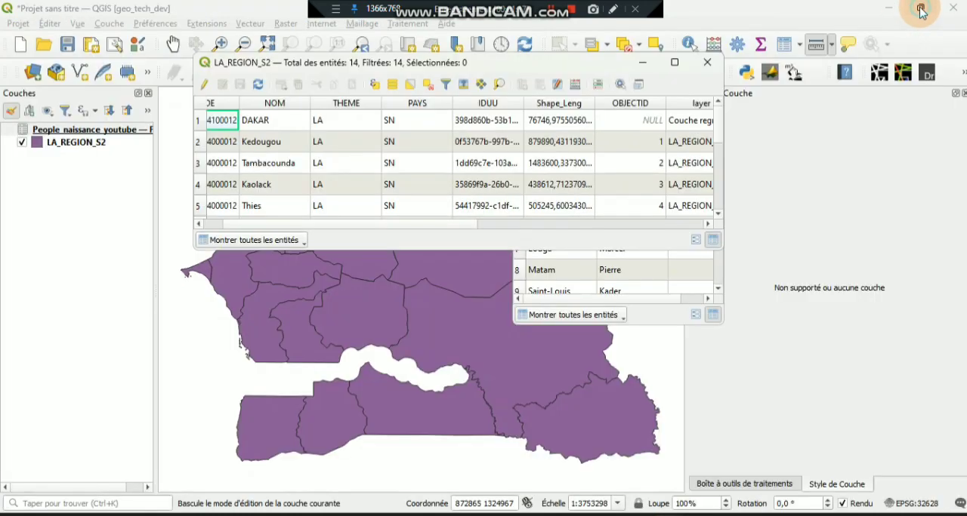
{"action": "left_click_drag", "start_coordinate": [365, 62], "coordinate": [184, 98]}
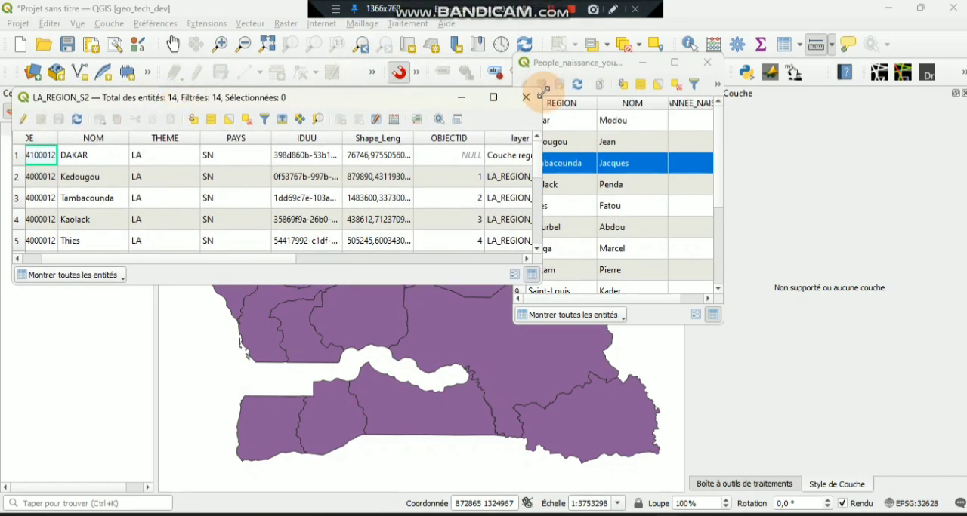
{"action": "left_click_drag", "start_coordinate": [586, 64], "coordinate": [619, 75]}
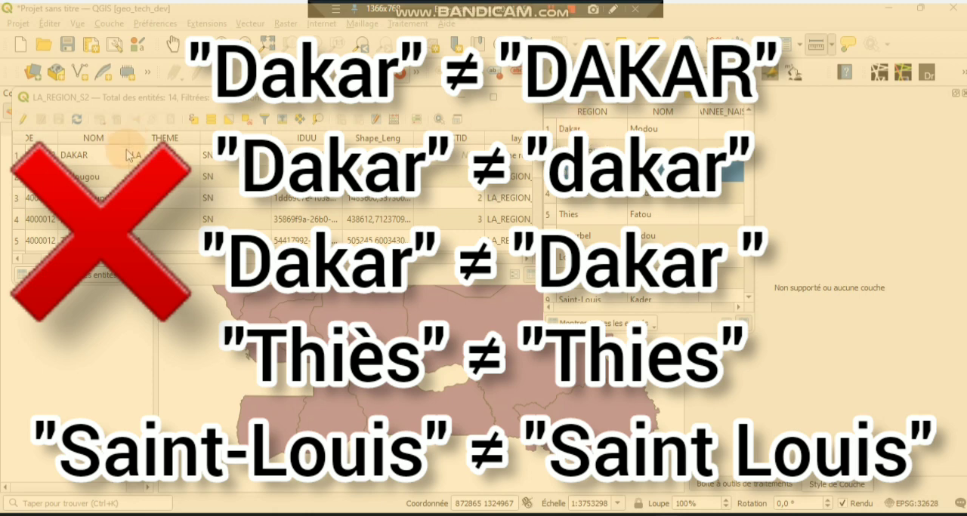
- Set the NOM value of the first LA_REGION_S2 row to Dakar and save the layer edits
{"action": "left_click", "coordinate": [25, 121]}
{"action": "double_click", "coordinate": [85, 175]}
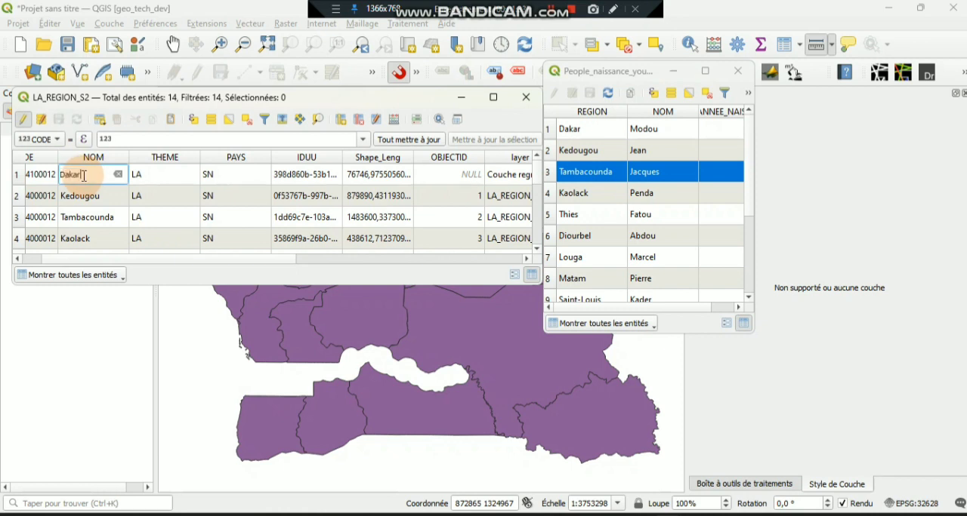
{"action": "type", "text": "Dakar"}
{"action": "left_click", "coordinate": [23, 119]}
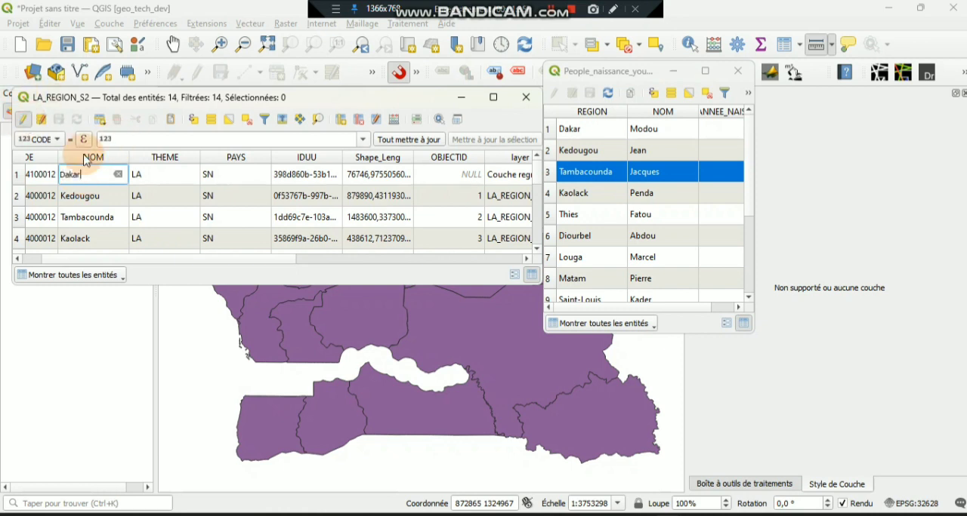
{"action": "left_click", "coordinate": [470, 271]}
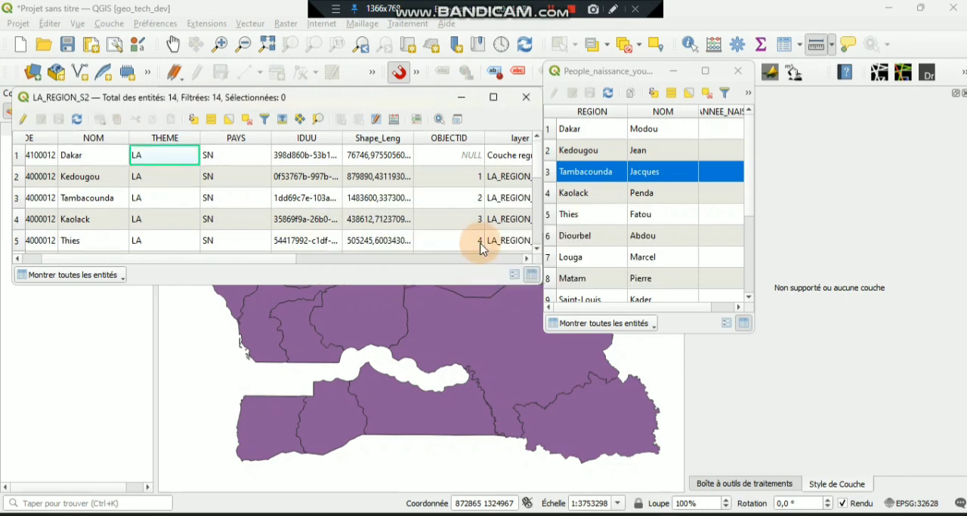
- Check the joined columns of the Dakar row in LA_REGION_S2, and close both attribute tables
{"action": "left_click", "coordinate": [435, 259]}
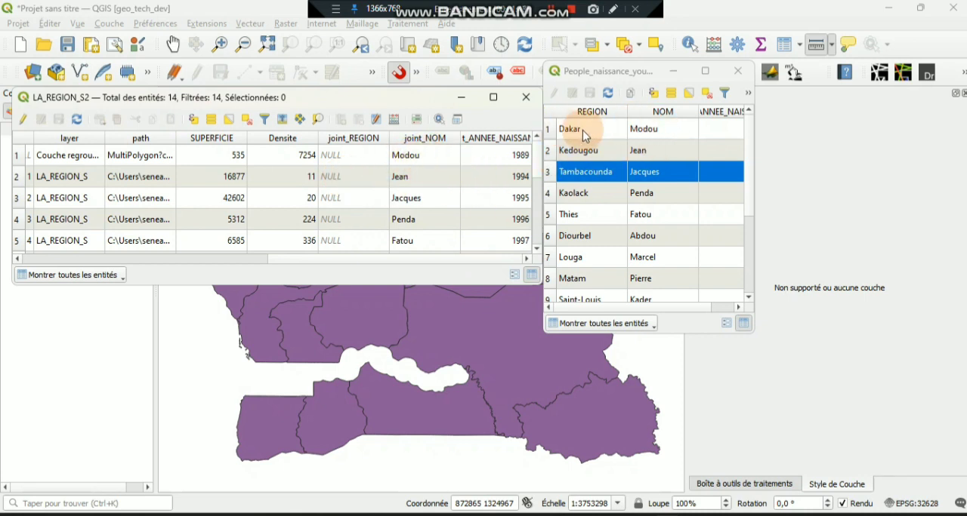
{"action": "left_click", "coordinate": [525, 98]}
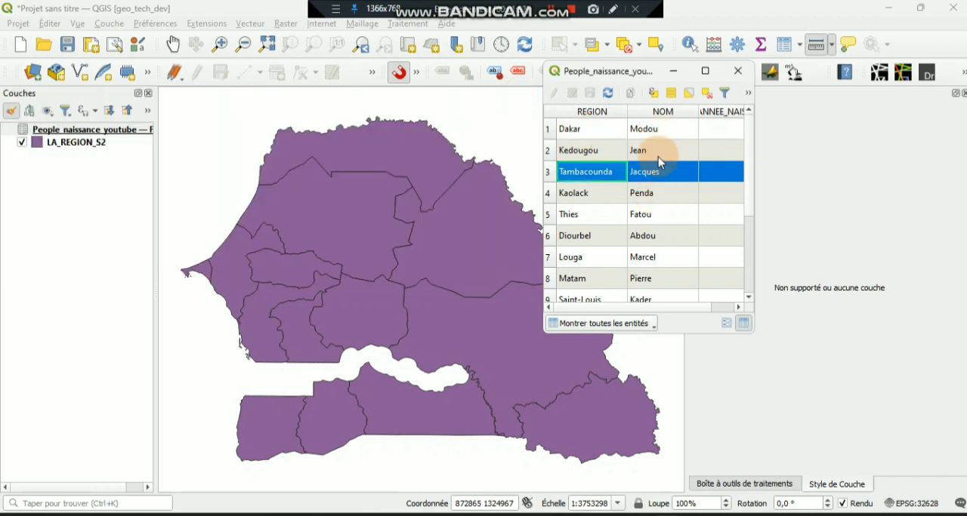
{"action": "left_click", "coordinate": [738, 70]}
- Turn on simple labels for the LA_REGION_S2 layer and use joint_NOM as the label value
{"action": "left_click", "coordinate": [102, 131]}
{"action": "left_click", "coordinate": [76, 142]}
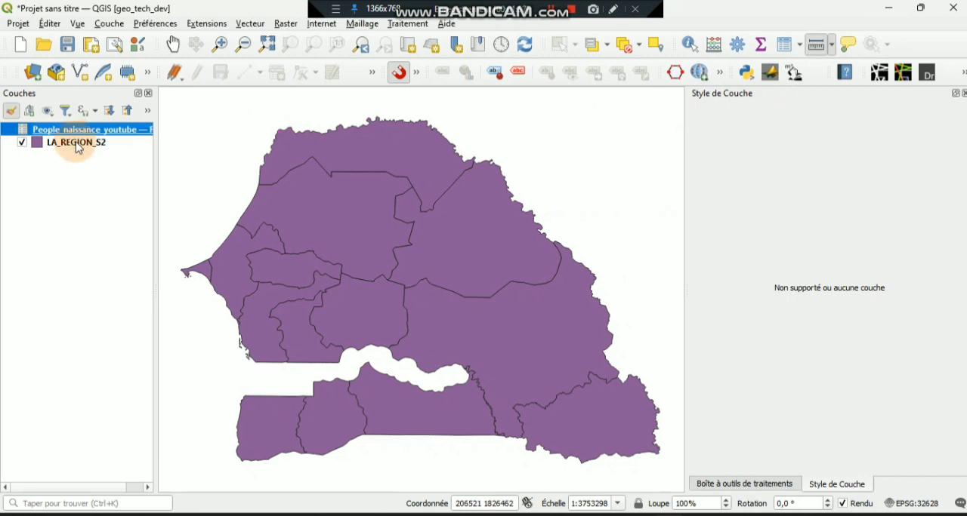
{"action": "left_click", "coordinate": [11, 110]}
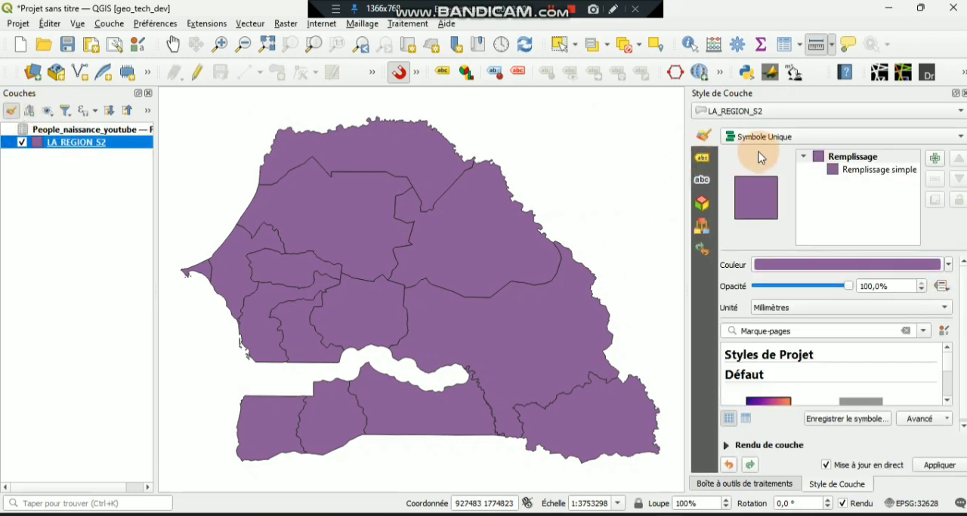
{"action": "left_click", "coordinate": [702, 158]}
{"action": "left_click", "coordinate": [787, 140]}
{"action": "left_click", "coordinate": [796, 151]}
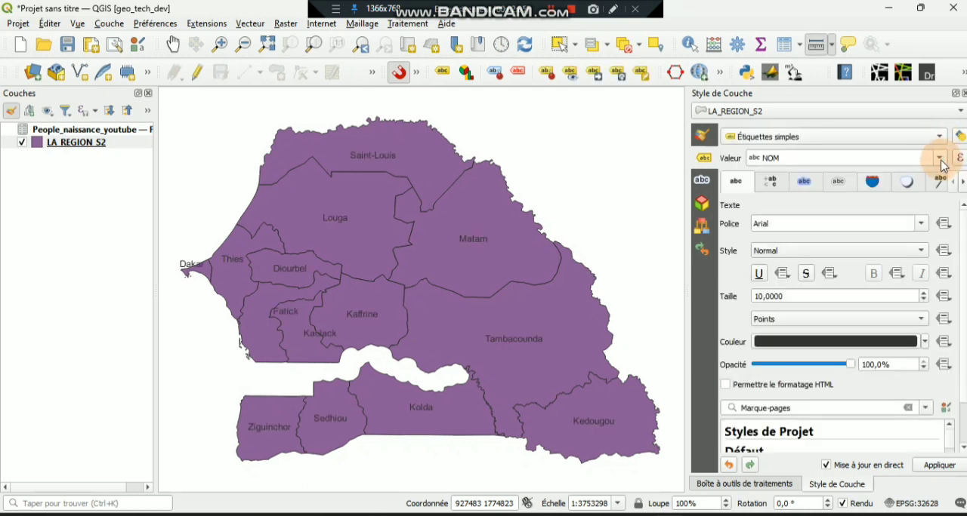
{"action": "left_click", "coordinate": [940, 160]}
{"action": "scroll", "coordinate": [889, 242], "scroll_direction": "down", "scroll_amount": 2}
{"action": "left_click", "coordinate": [805, 312]}
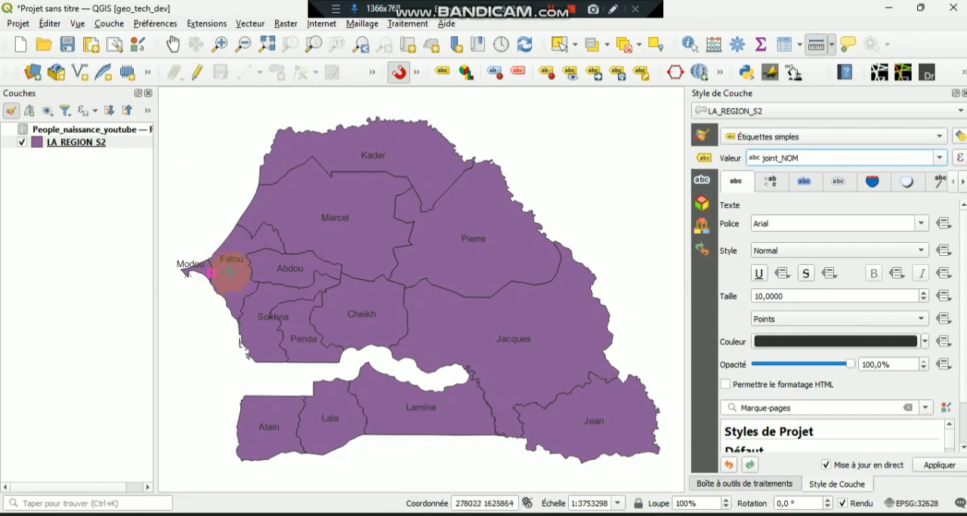
- Switch the LA_REGION_S2 symbology to graduated and choose joint_ANNEE_NAISSANCE as its value
{"action": "left_click", "coordinate": [707, 135]}
{"action": "left_click", "coordinate": [823, 137]}
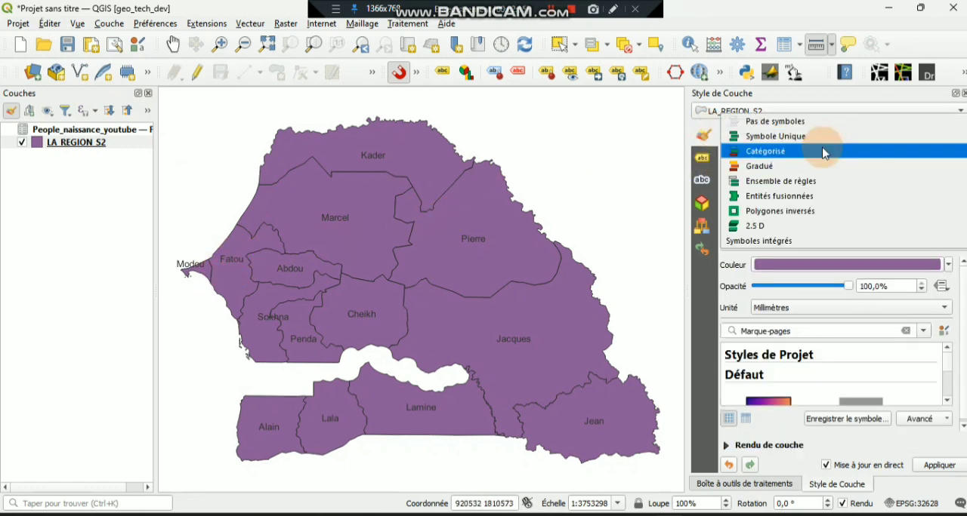
{"action": "left_click", "coordinate": [813, 167]}
{"action": "left_click", "coordinate": [931, 158]}
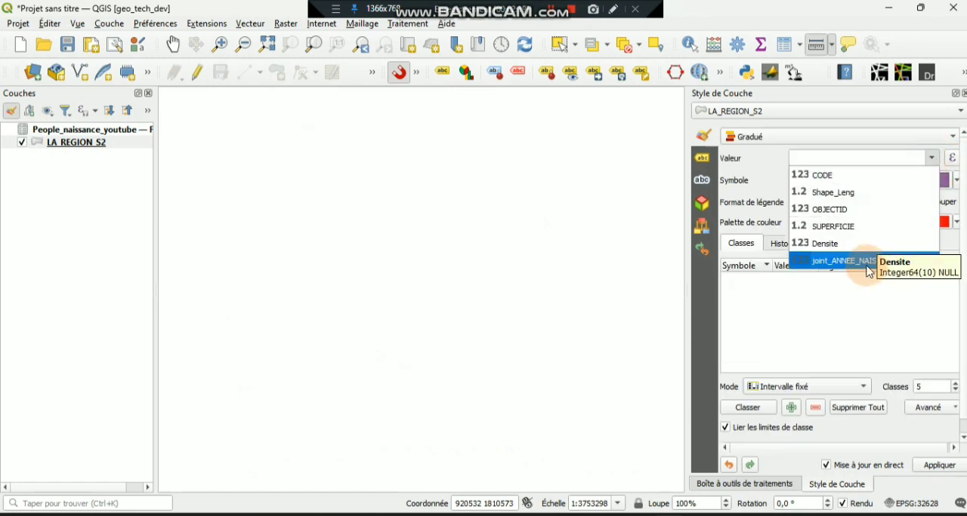
{"action": "left_click", "coordinate": [838, 260]}
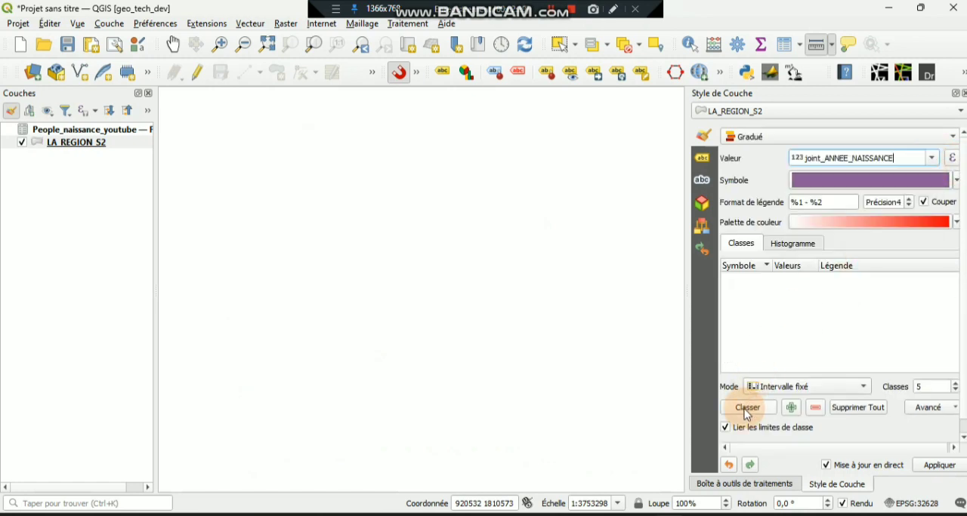
- Classify LA_REGION_S2 by joint_ANNEE_NAISSANCE using the natural breaks (Jenks) mode
{"action": "left_click", "coordinate": [805, 387]}
{"action": "left_click", "coordinate": [814, 445]}
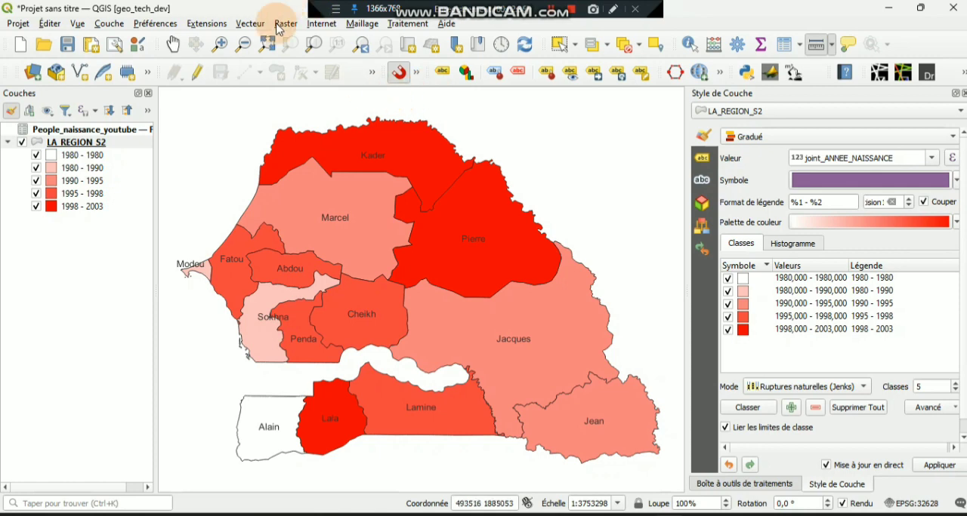
- Switch to the file explorer and open the UNHCR_Flow_Data workbook from the MIGRATION folder
{"action": "key", "text": "alt+Tab"}
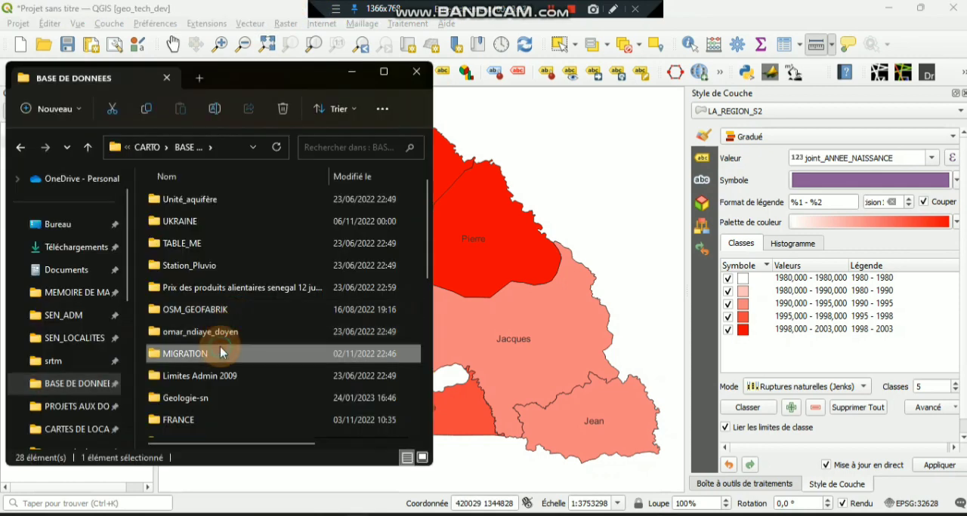
{"action": "double_click", "coordinate": [221, 353]}
{"action": "scroll", "coordinate": [242, 306], "scroll_direction": "down", "scroll_amount": 1}
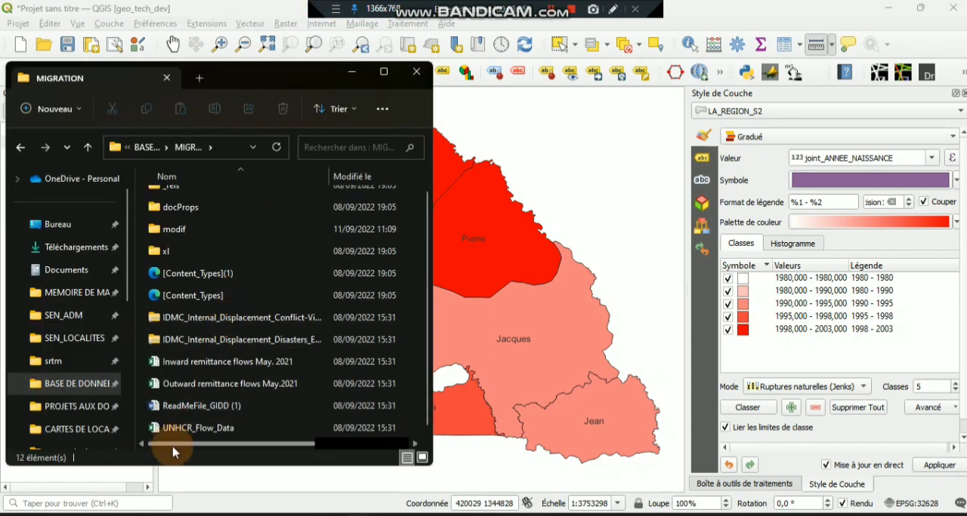
{"action": "left_click", "coordinate": [189, 435]}
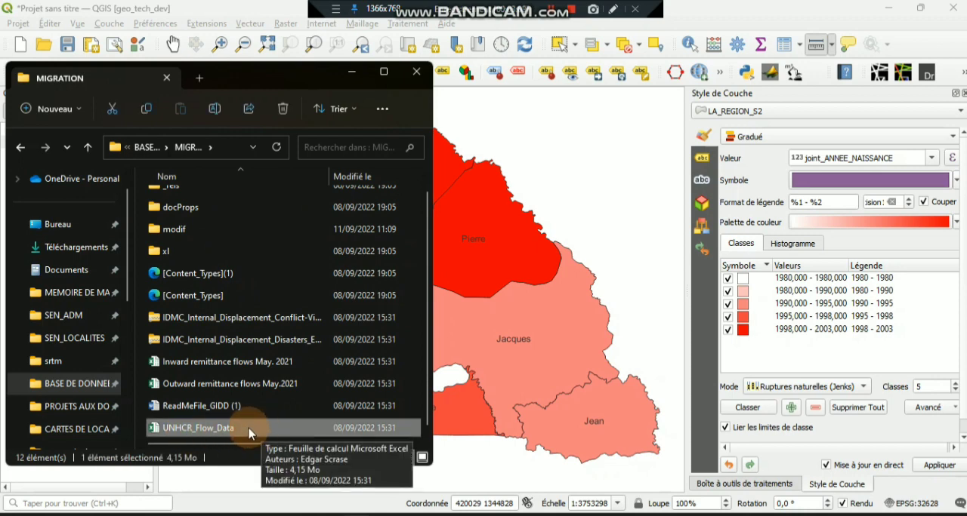
{"action": "double_click", "coordinate": [201, 435]}
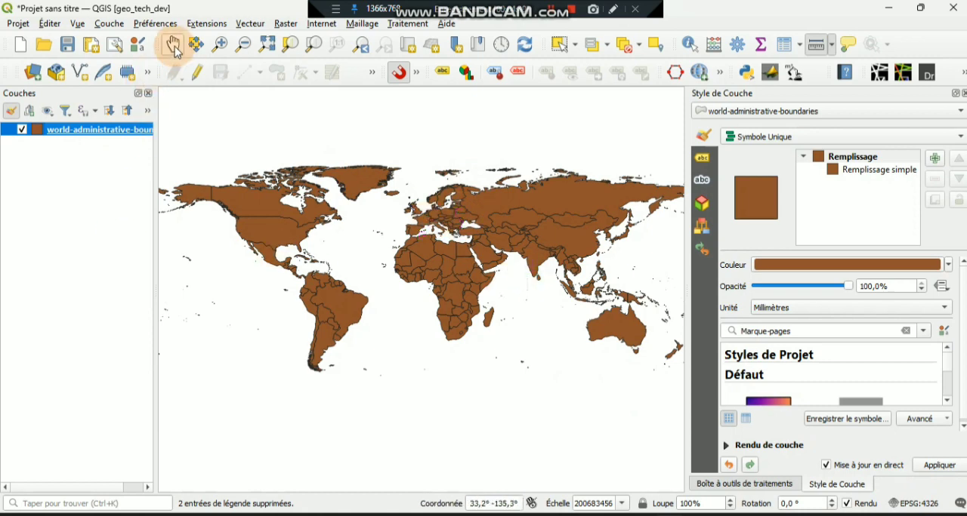
- Examine the country code, coordinate and area fields in the world-administrative-boundaries attribute table, and close the table
{"action": "left_click", "coordinate": [174, 47]}
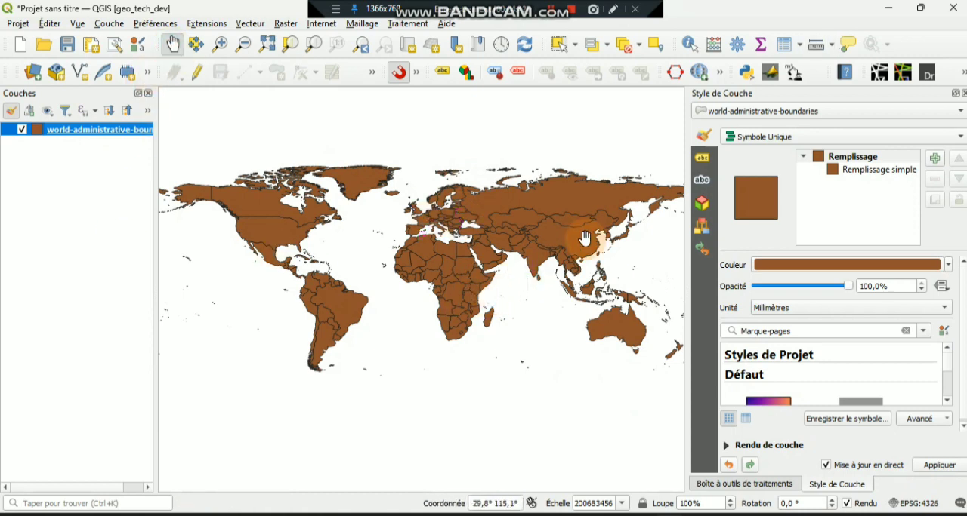
{"action": "left_click", "coordinate": [780, 46]}
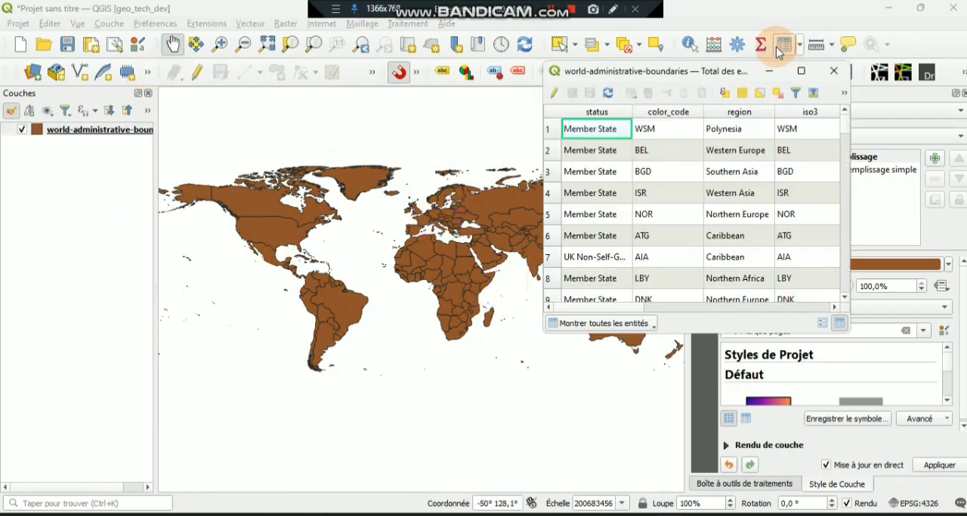
{"action": "left_click", "coordinate": [783, 310]}
{"action": "left_click", "coordinate": [783, 310]}
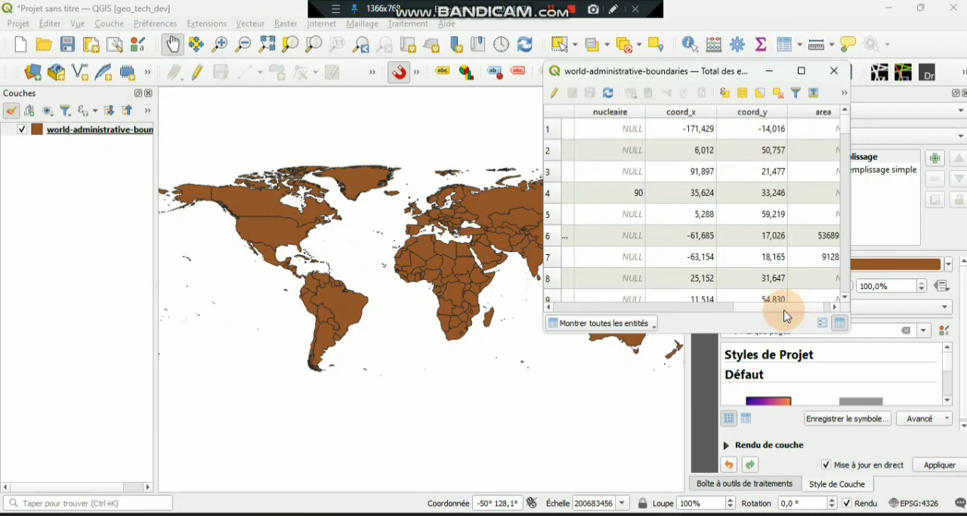
{"action": "left_click", "coordinate": [778, 309]}
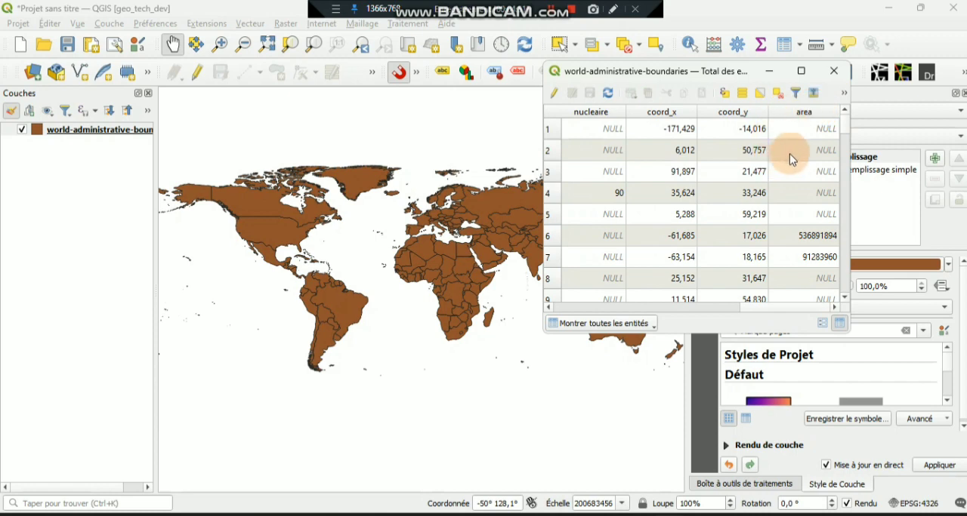
{"action": "scroll", "coordinate": [798, 154], "scroll_direction": "down", "scroll_amount": 6}
{"action": "left_click", "coordinate": [833, 71]}
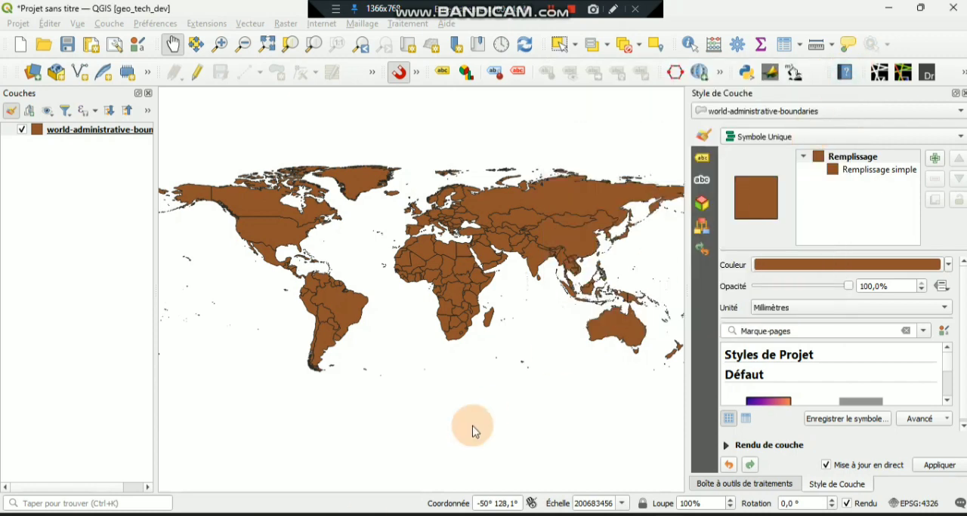
- Switch to the UNHCR_Flow_Data workbook in Excel and look through its Summary, DATA and T23 sheets
{"action": "mouse_move", "coordinate": [356, 513]}
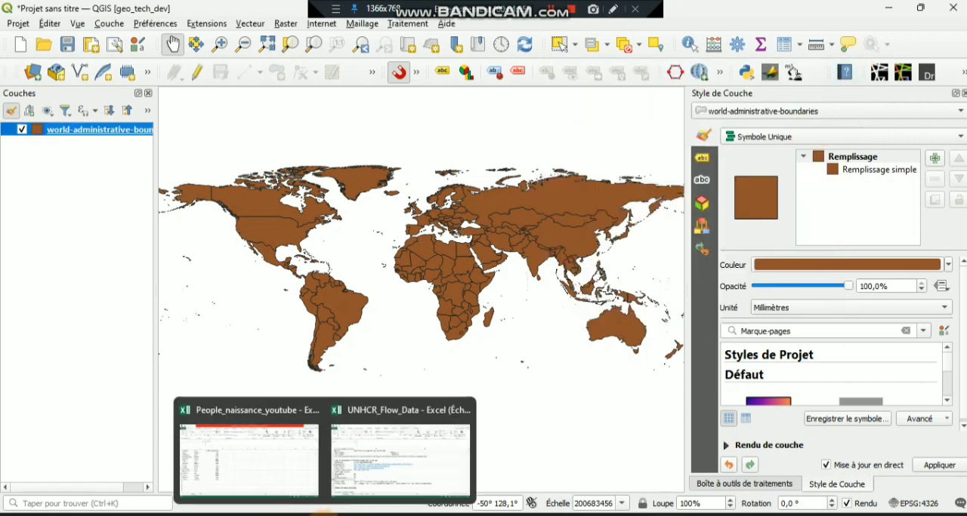
{"action": "left_click", "coordinate": [367, 462]}
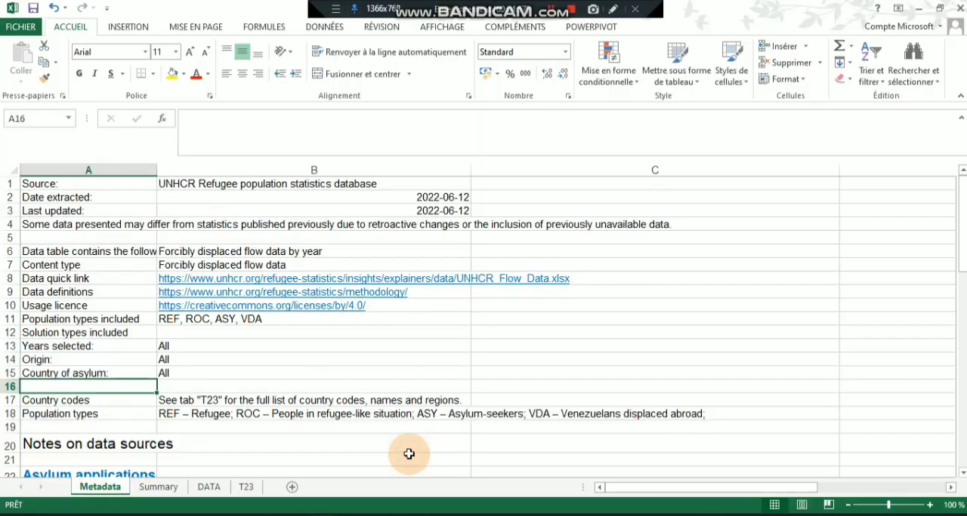
{"action": "left_click", "coordinate": [159, 487]}
{"action": "left_click", "coordinate": [208, 489]}
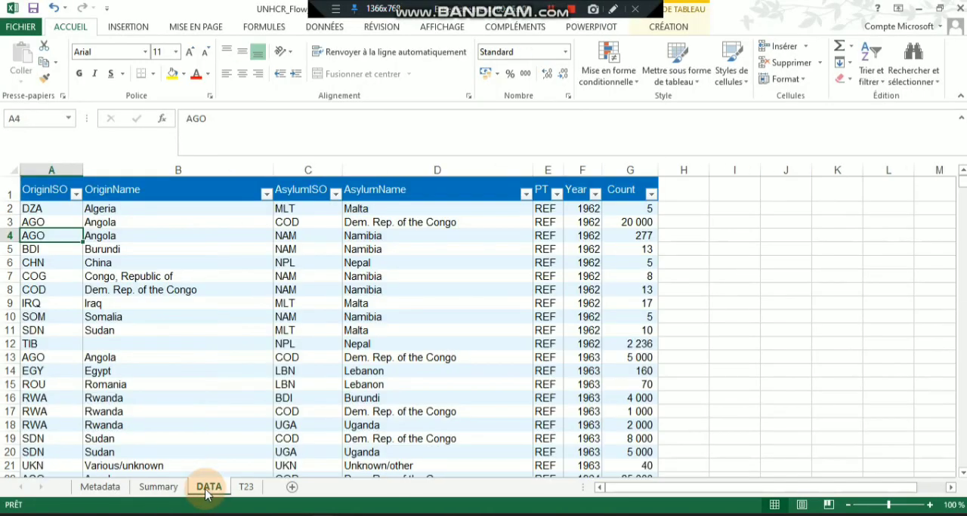
{"action": "left_click", "coordinate": [246, 488]}
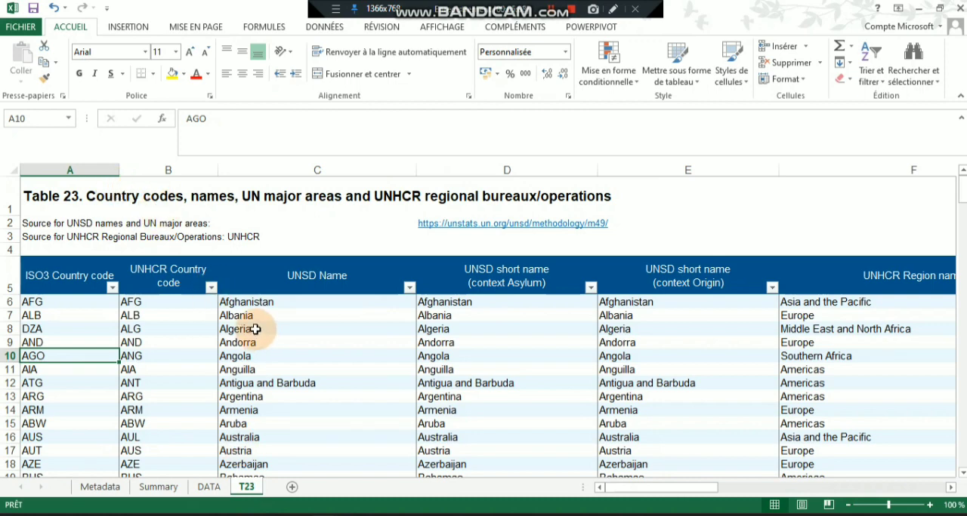
- Filter the Year column of the DATA sheet to show only 2021
{"action": "key", "text": "ctrl+Page_Up"}
{"action": "left_click", "coordinate": [595, 171]}
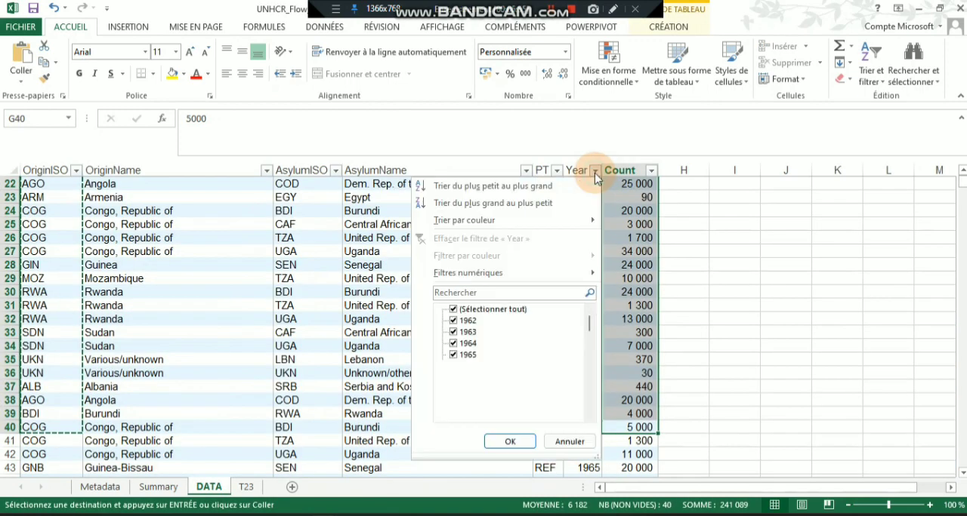
{"action": "left_click", "coordinate": [455, 312]}
{"action": "scroll", "coordinate": [490, 350], "scroll_direction": "down", "scroll_amount": 15}
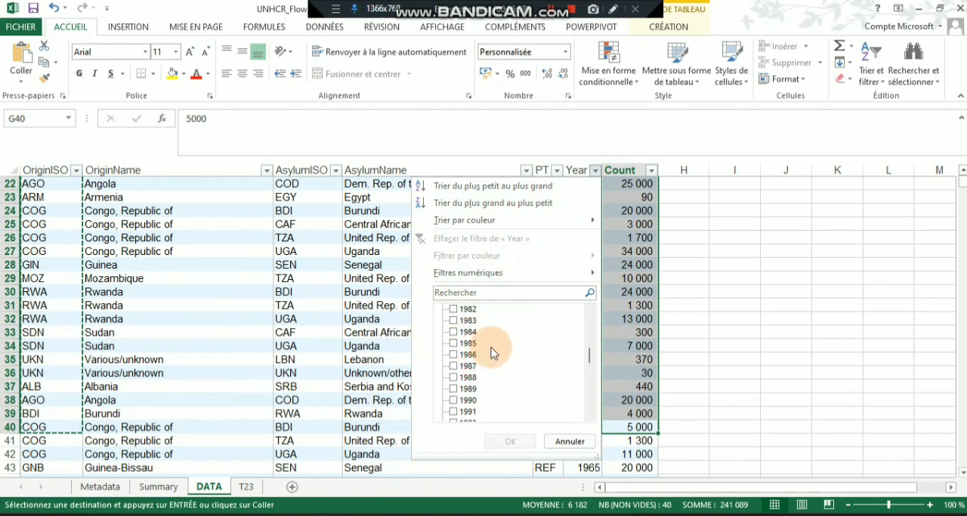
{"action": "left_click", "coordinate": [453, 412]}
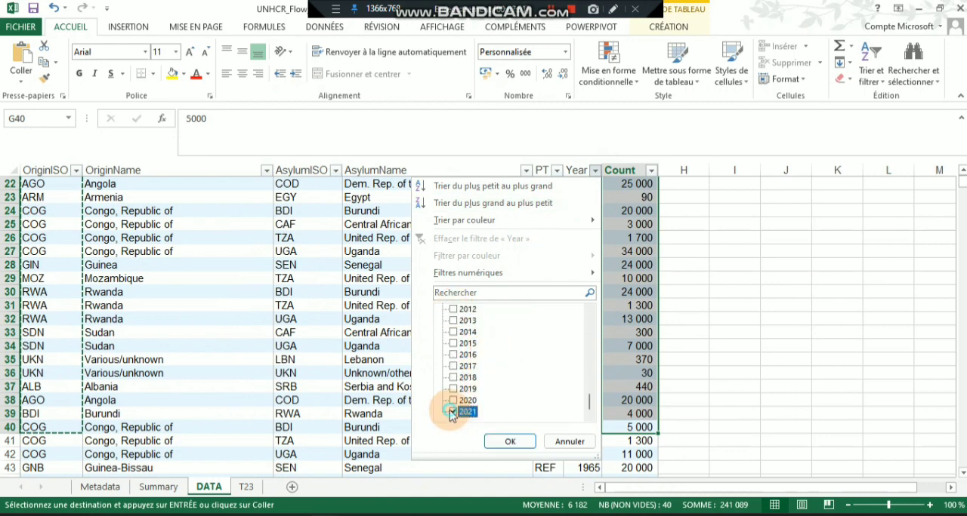
{"action": "left_click", "coordinate": [516, 442]}
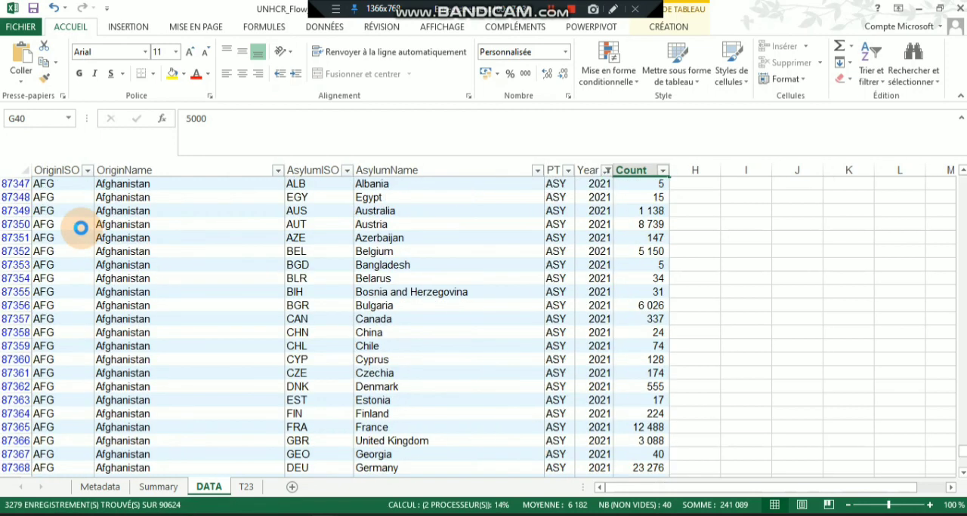
- Copy the AsylumISO codes from ALB to ITA for Afghanistan into column A of a blank workbook
{"action": "left_click", "coordinate": [68, 212]}
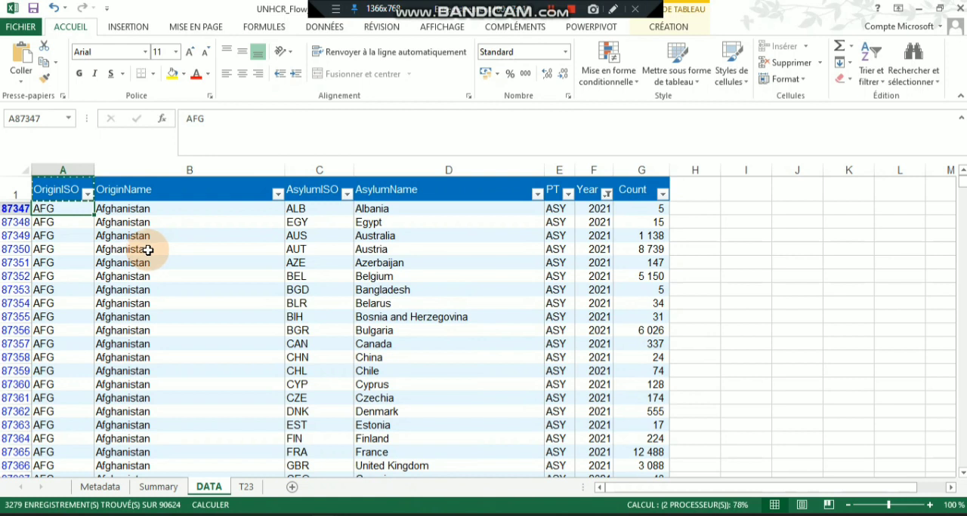
{"action": "left_click", "coordinate": [316, 217]}
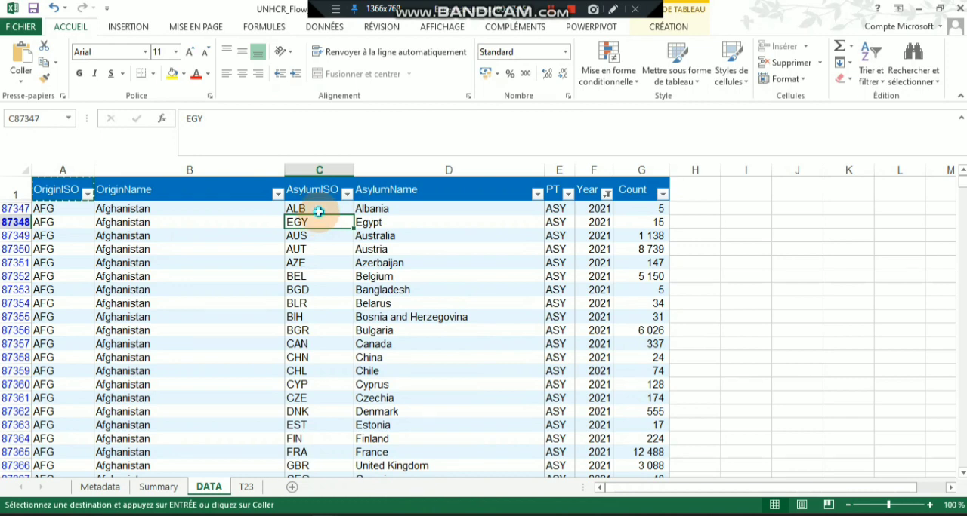
{"action": "left_click", "coordinate": [319, 212]}
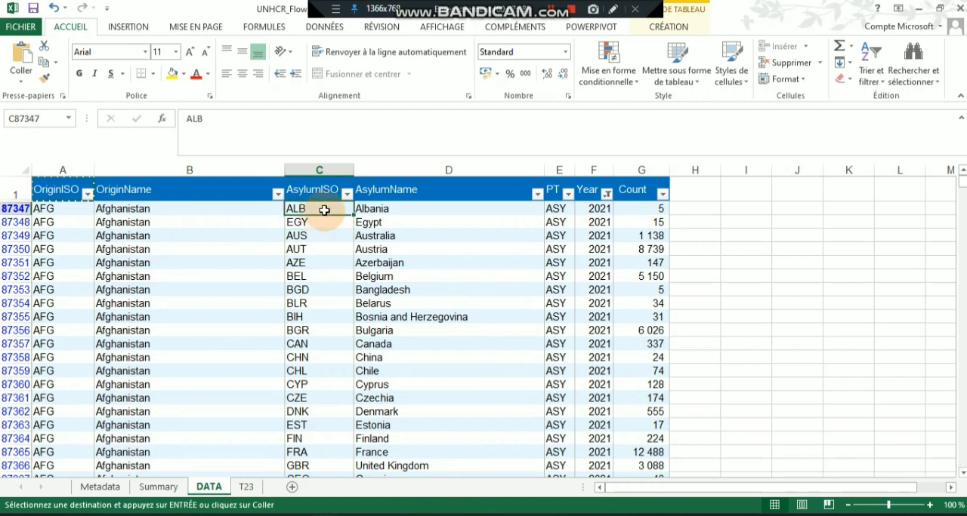
{"action": "scroll", "coordinate": [336, 292], "scroll_direction": "down", "scroll_amount": 3}
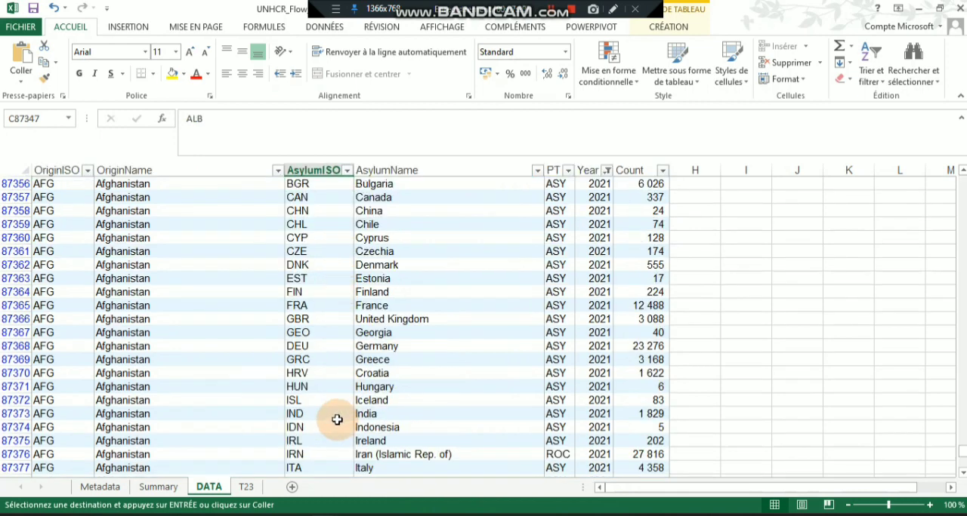
{"action": "left_click", "coordinate": [310, 469], "text": "shift"}
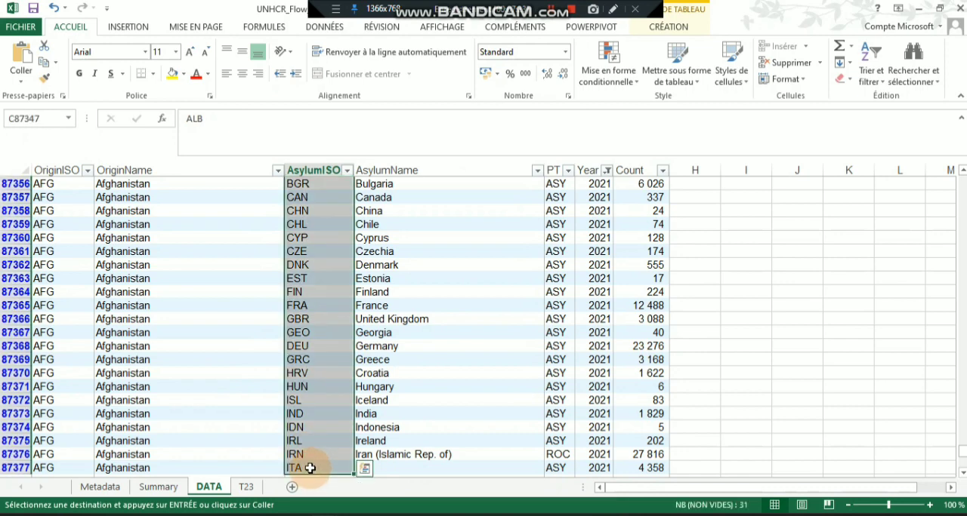
{"action": "mouse_move", "coordinate": [328, 512]}
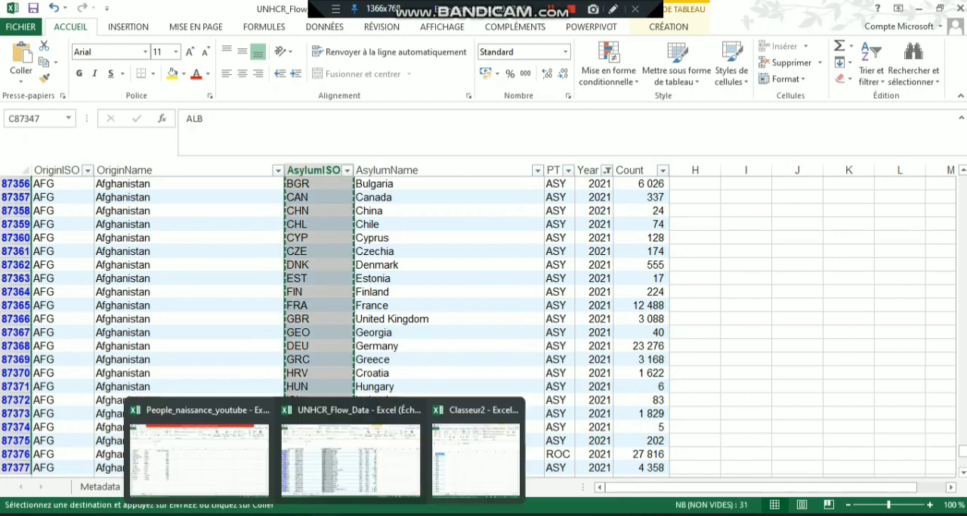
{"action": "left_click", "coordinate": [447, 484]}
{"action": "key", "text": "ctrl+v"}
- Copy the matching Count values from the DATA sheet into column B of the new workbook, starting at B1
{"action": "left_click", "coordinate": [194, 274]}
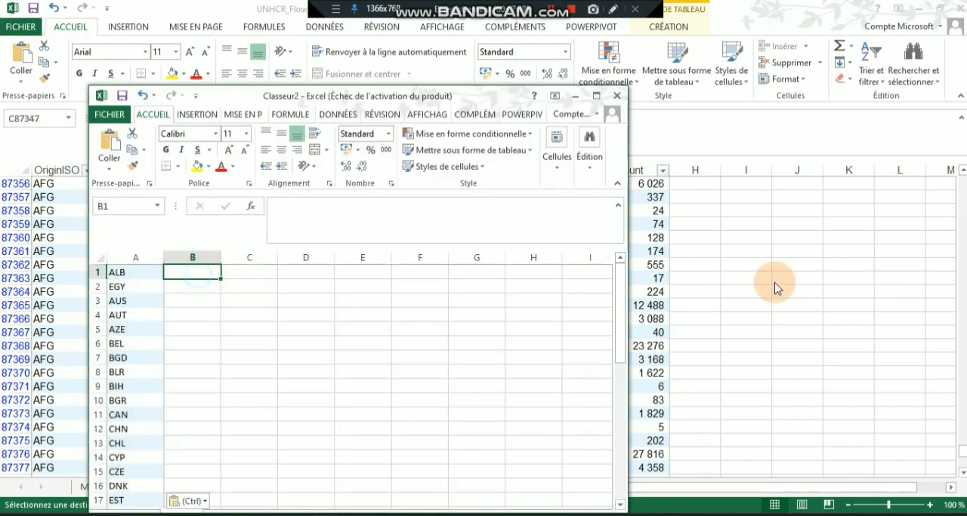
{"action": "key", "text": "alt+Tab"}
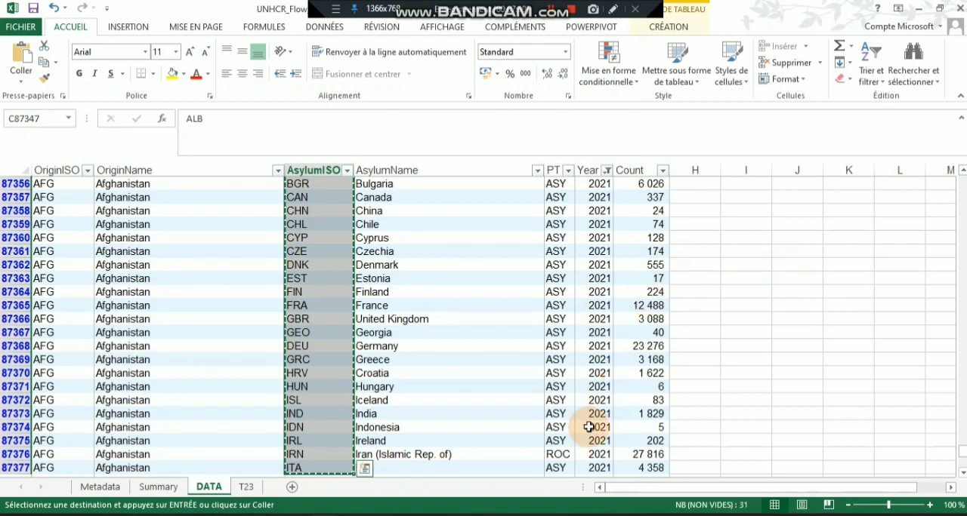
{"action": "left_click", "coordinate": [647, 469]}
{"action": "key", "text": "ctrl+shift+Up"}
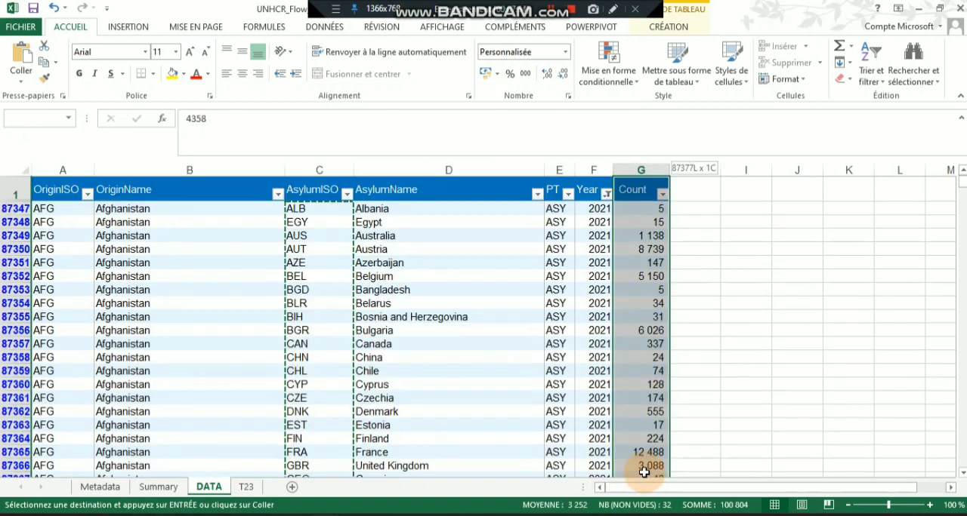
{"action": "key", "text": "ctrl+c"}
{"action": "key", "text": "alt+Tab"}
{"action": "key", "text": "ctrl+v"}
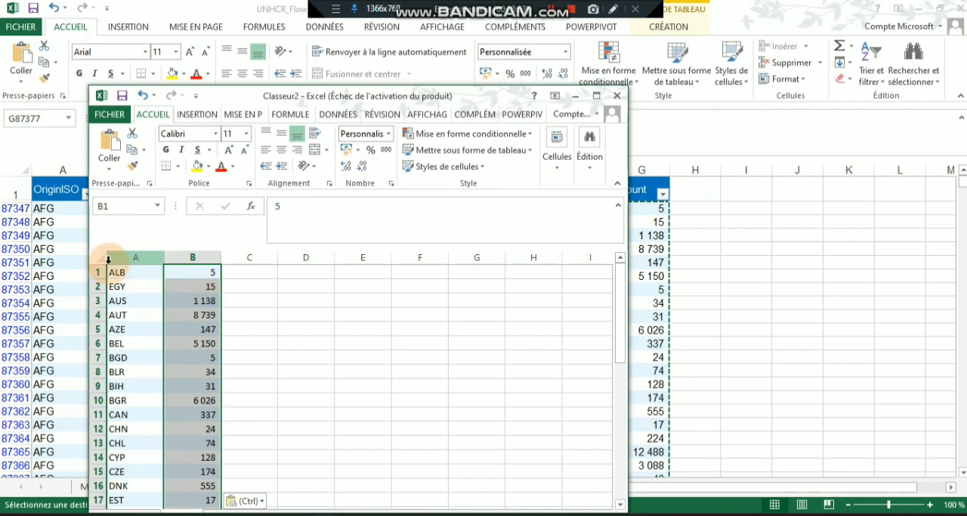
- Insert an empty row above the first data row of the new workbook
{"action": "left_click", "coordinate": [97, 271]}
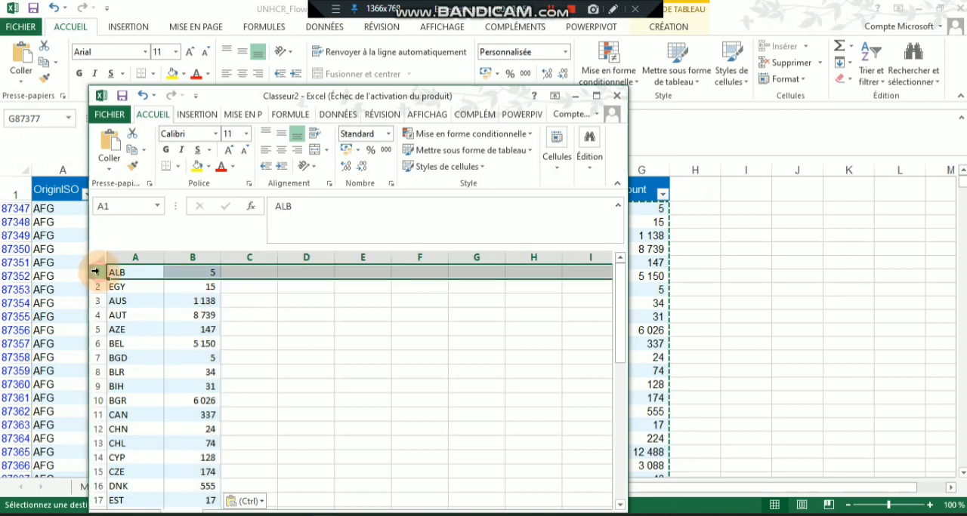
{"action": "right_click", "coordinate": [96, 272]}
{"action": "left_click", "coordinate": [160, 371]}
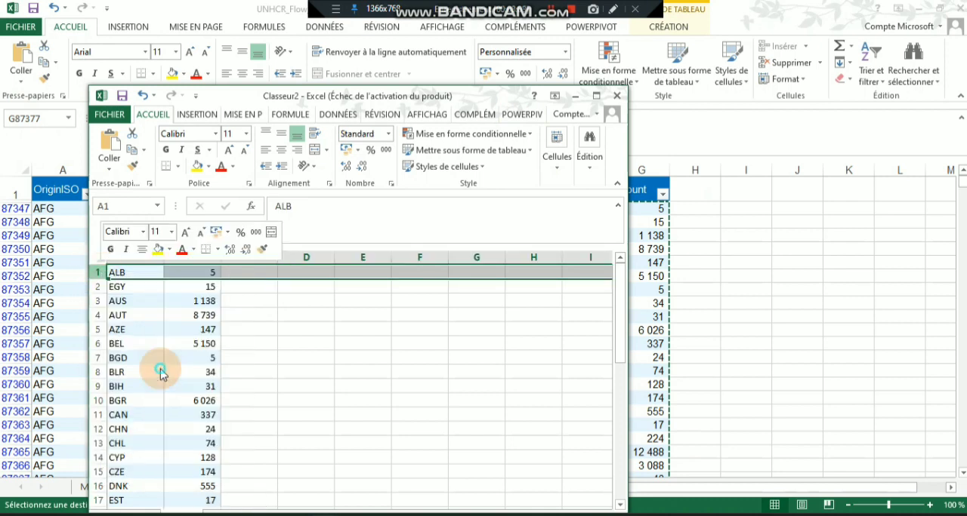
- Enter the headers ISO_CODE in A1 and NBRE_REF in B1 of the new workbook
{"action": "left_click", "coordinate": [147, 273]}
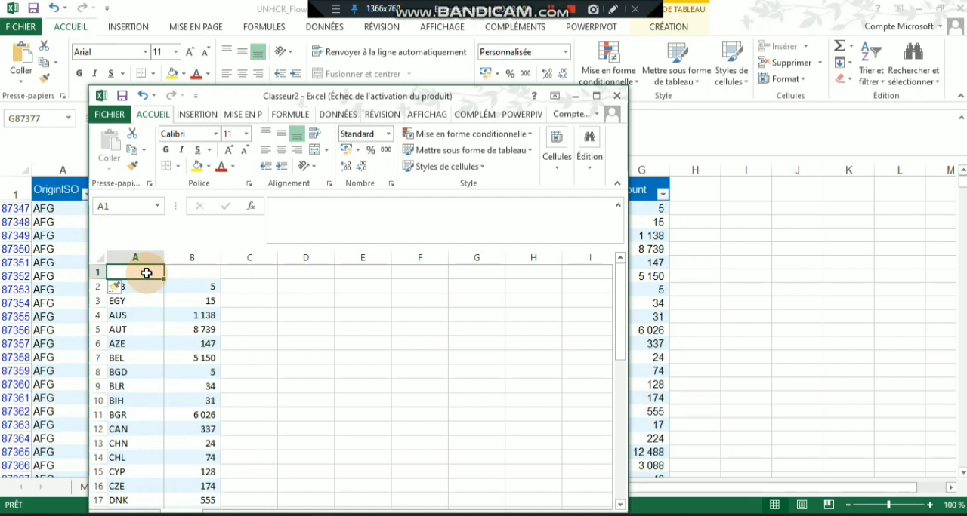
{"action": "type", "text": "ISO_C"}
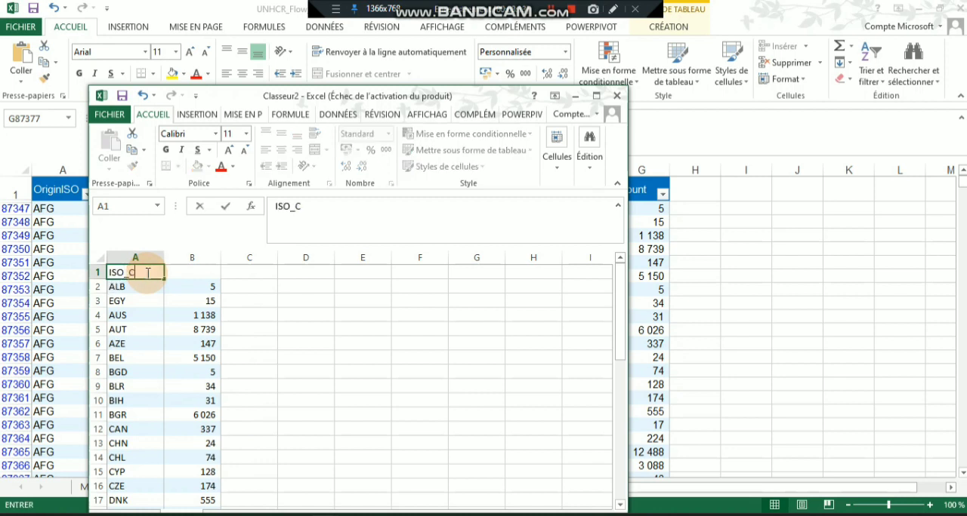
{"action": "type", "text": "ODE"}
{"action": "left_click", "coordinate": [211, 273]}
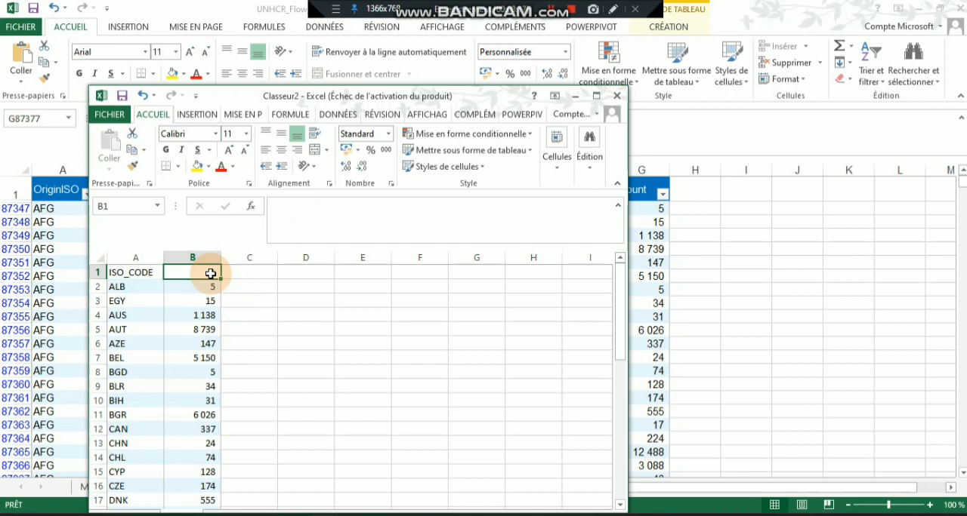
{"action": "type", "text": "NBRE_REFUGI"}
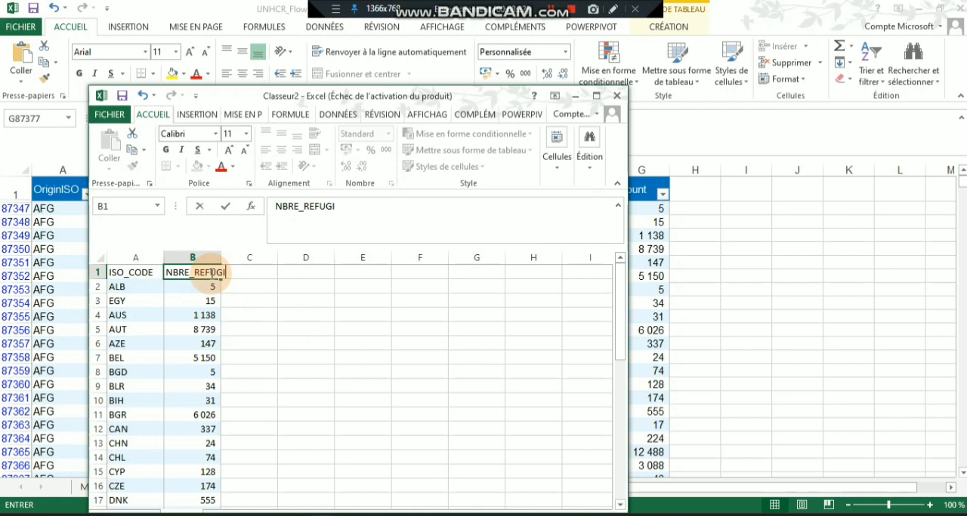
- Save the new workbook to the desktop (Bureau) as Migration_for_yooutube
{"action": "key", "text": "ctrl+s"}
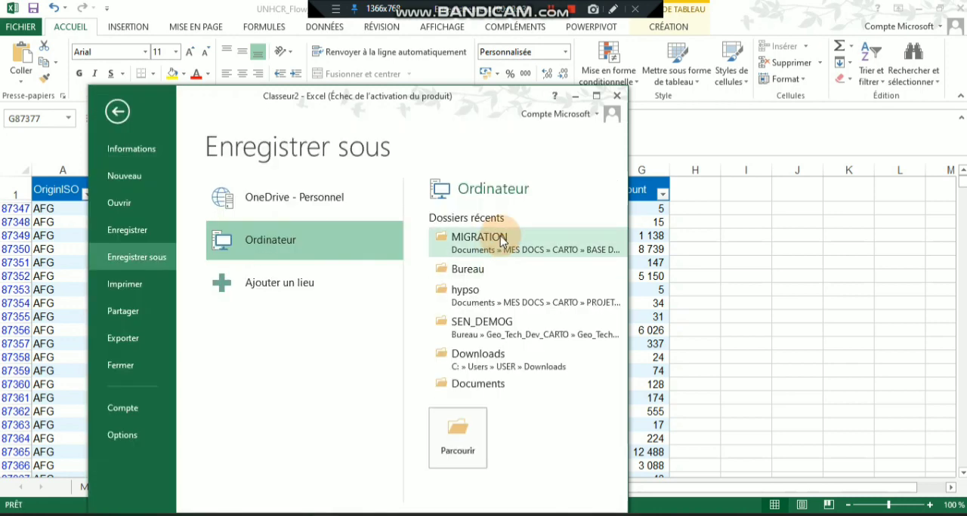
{"action": "left_click", "coordinate": [472, 266]}
{"action": "type", "text": "Migration_for_yo"}
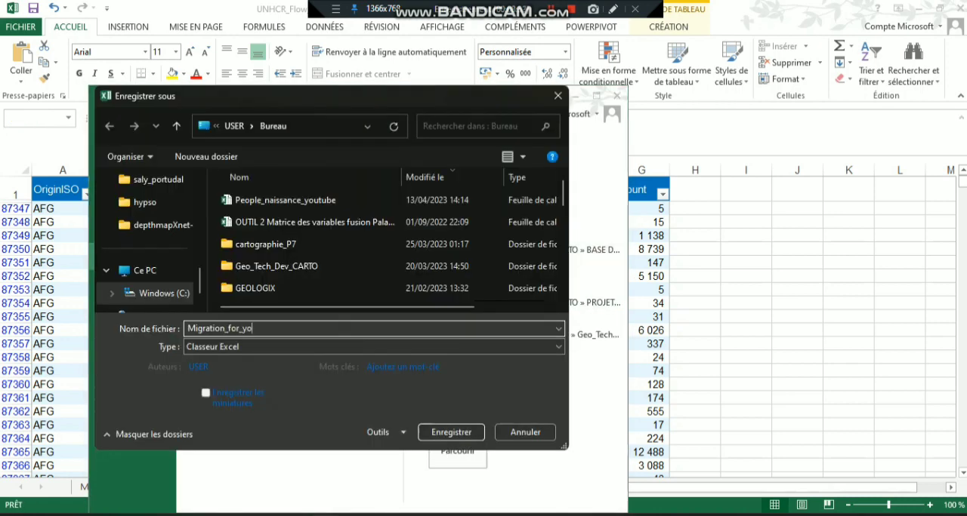
{"action": "type", "text": "outube"}
{"action": "key", "text": "Return"}
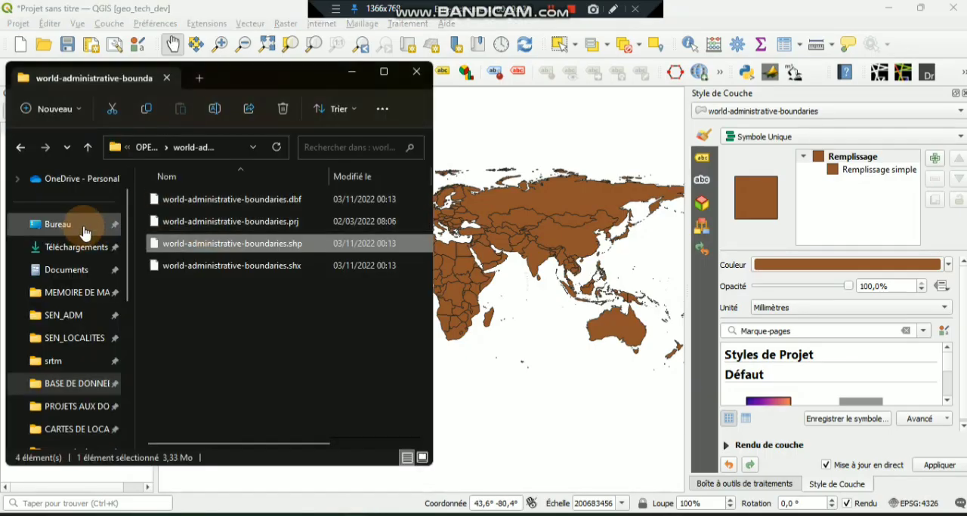
- Switch to QGIS and load the Migration_for_yooutube workbook from the desktop folder into the project
{"action": "left_click", "coordinate": [66, 224]}
{"action": "left_click", "coordinate": [195, 200]}
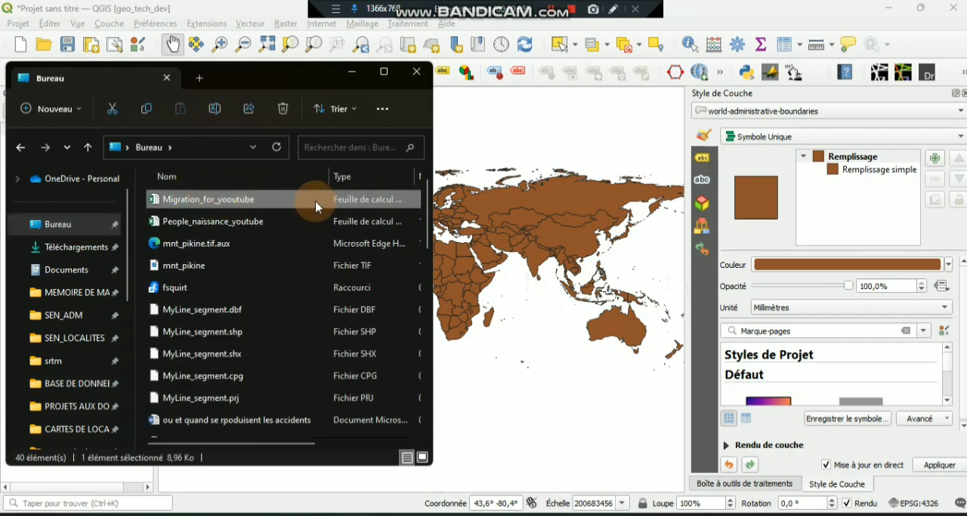
{"action": "left_click_drag", "start_coordinate": [190, 196], "coordinate": [555, 228]}
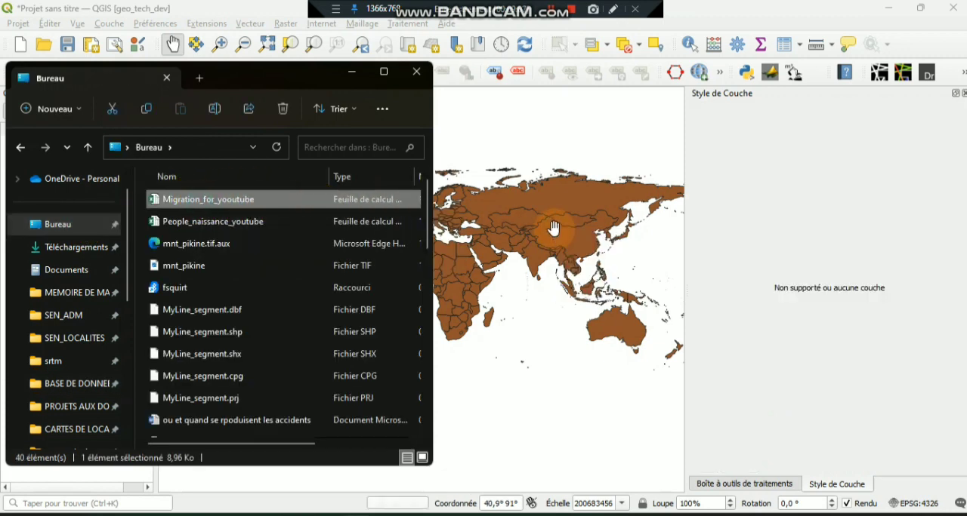
{"action": "left_click", "coordinate": [759, 46]}
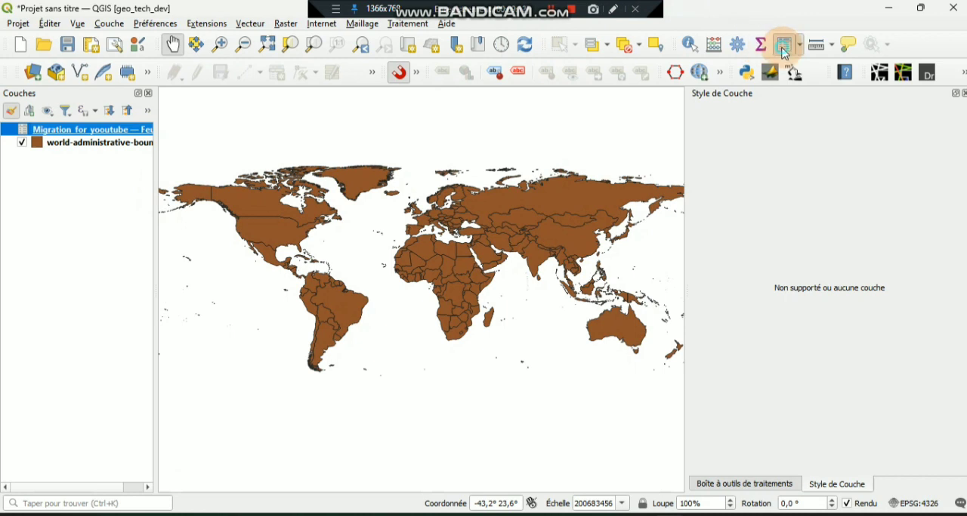
{"action": "left_click", "coordinate": [4, 170]}
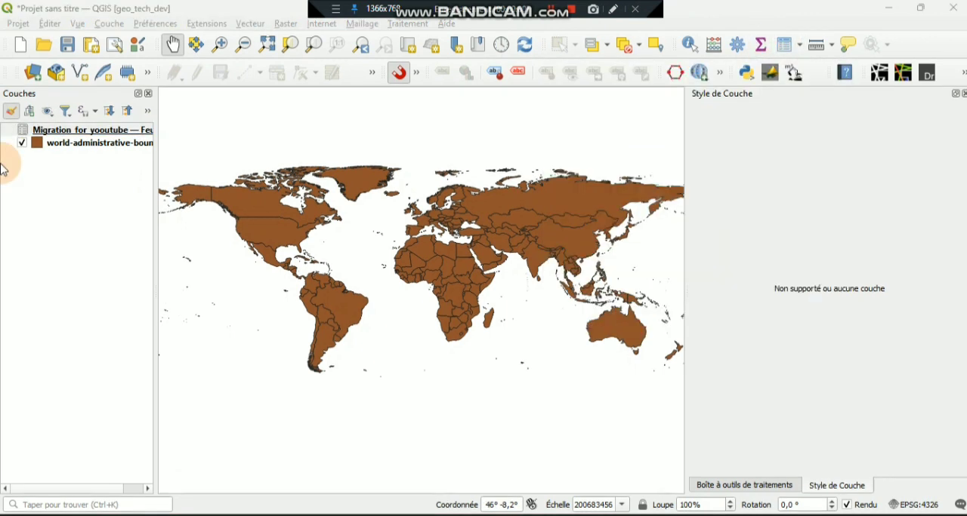
- Check the attribute table of the world-administrative-boundaries layer for a country code field matching ISO_CODE, then close it
{"action": "left_click", "coordinate": [145, 146]}
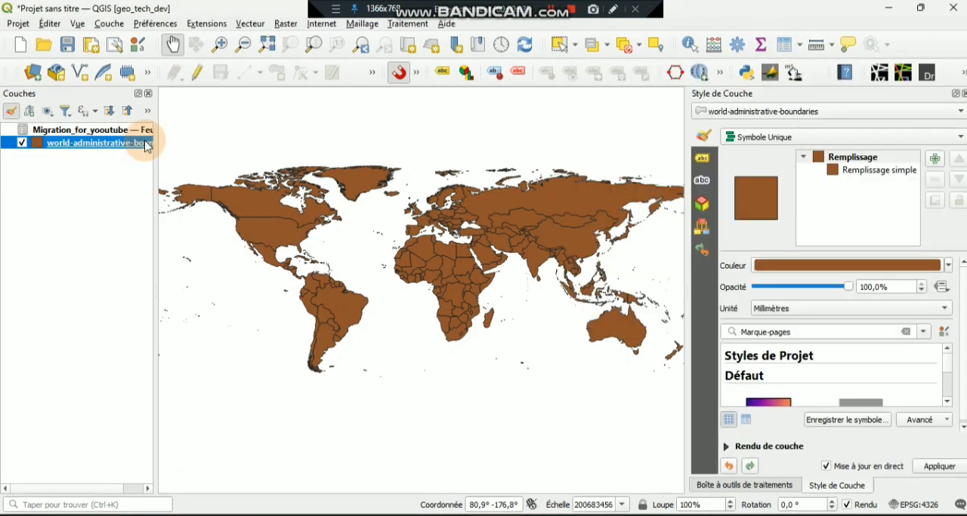
{"action": "right_click", "coordinate": [75, 150]}
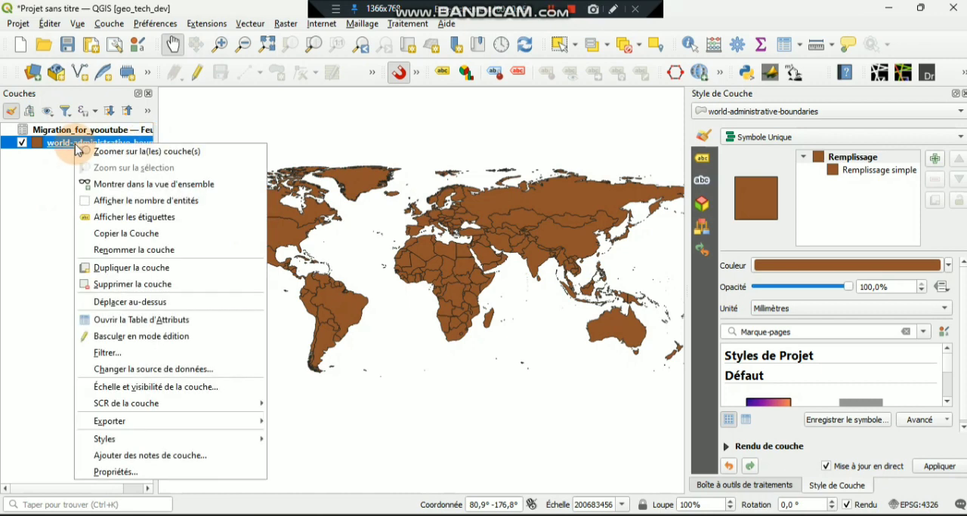
{"action": "left_click", "coordinate": [161, 321]}
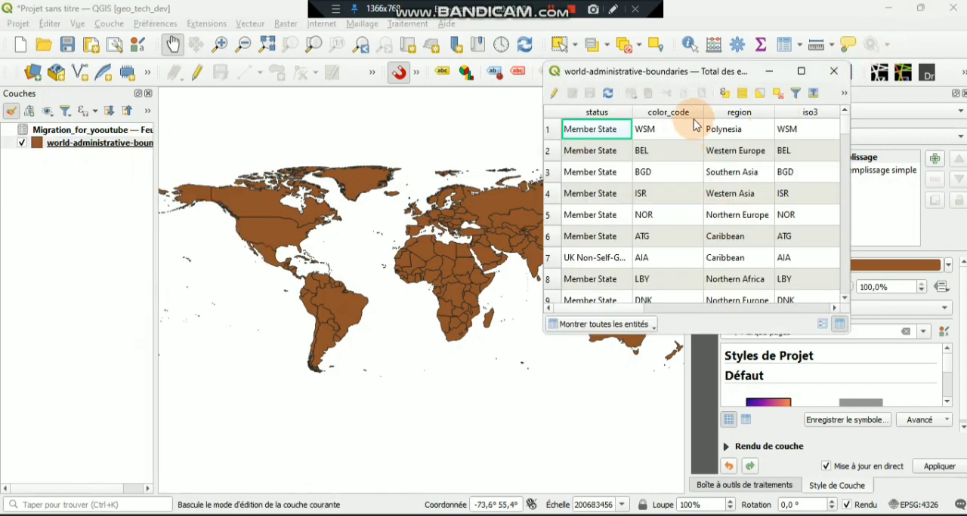
{"action": "left_click", "coordinate": [833, 69]}
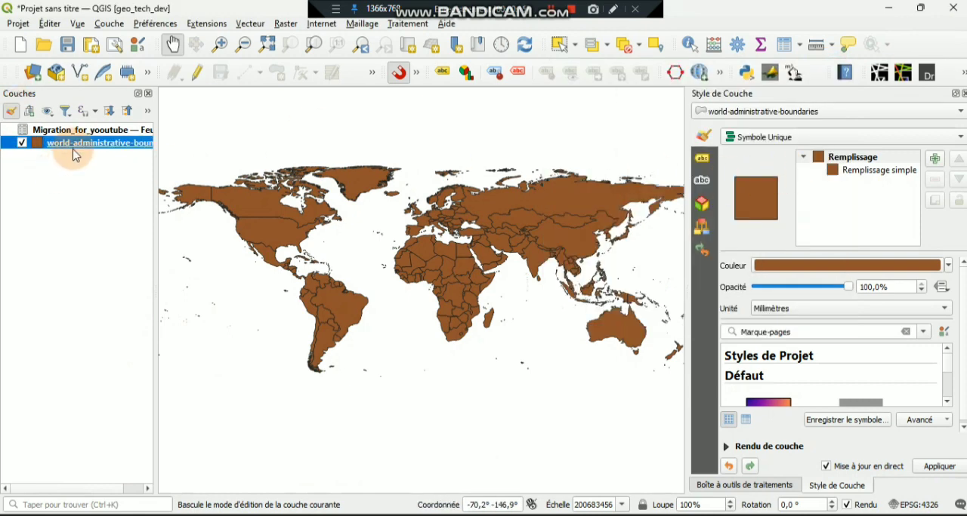
- Start a join on world-administrative-boundaries with Migration_for_yooutube — Feuil1, using join field ISO_CODE and target field iso3
{"action": "right_click", "coordinate": [74, 152]}
{"action": "left_click", "coordinate": [129, 477]}
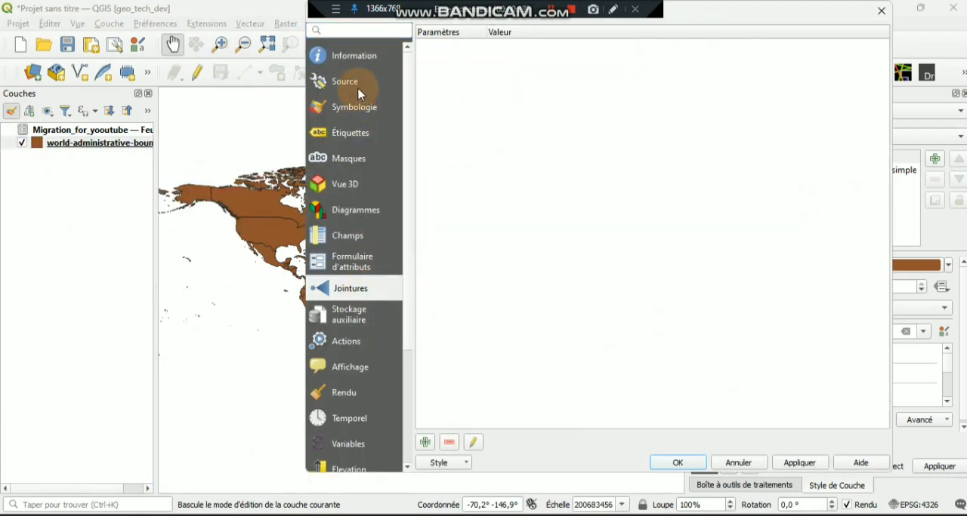
{"action": "left_click", "coordinate": [425, 443]}
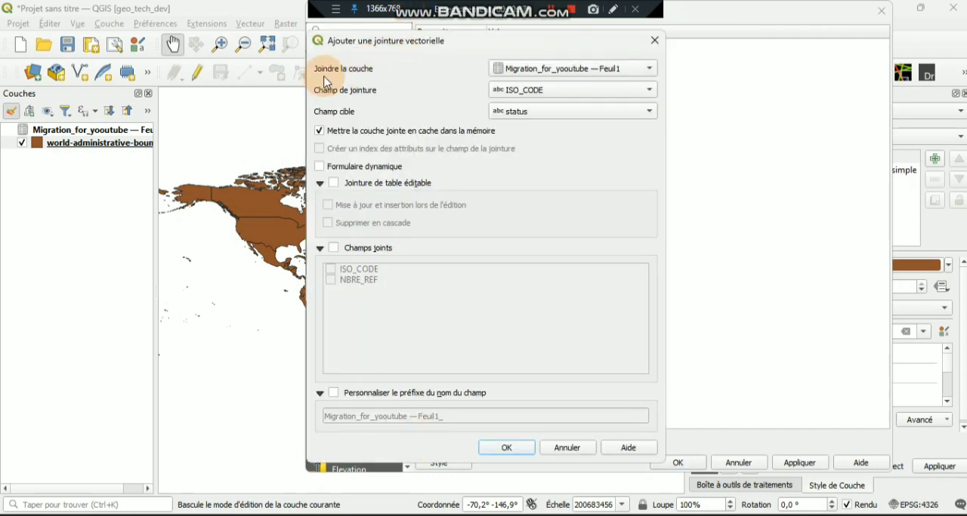
{"action": "left_click", "coordinate": [581, 74]}
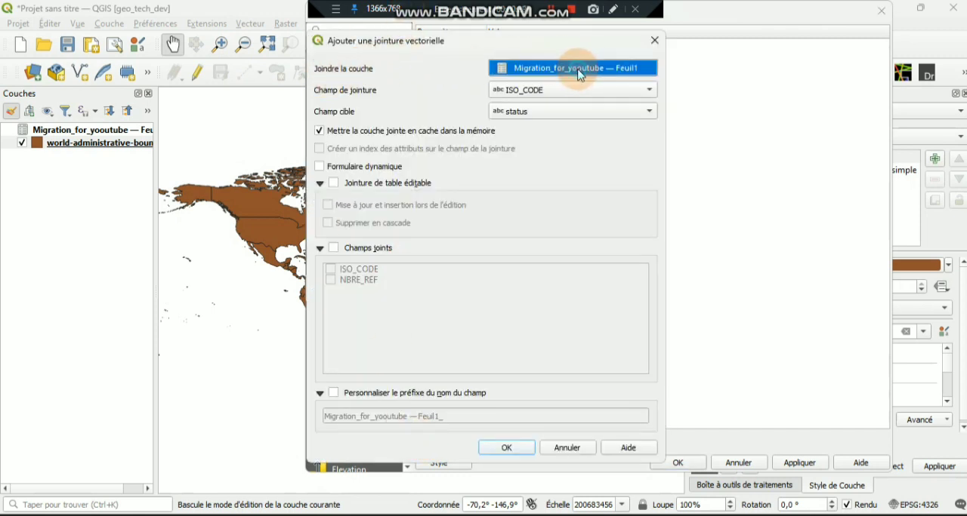
{"action": "left_click", "coordinate": [423, 92]}
{"action": "left_click", "coordinate": [516, 93]}
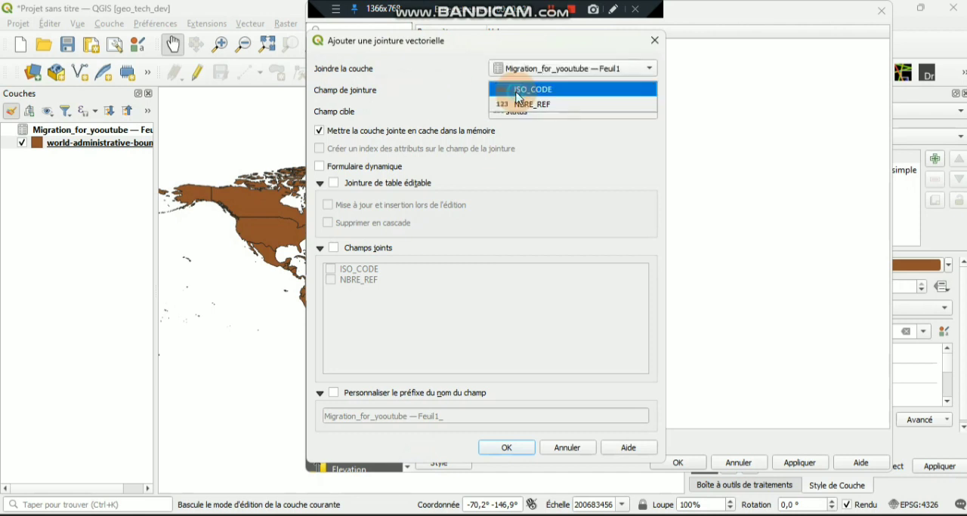
{"action": "left_click", "coordinate": [569, 92]}
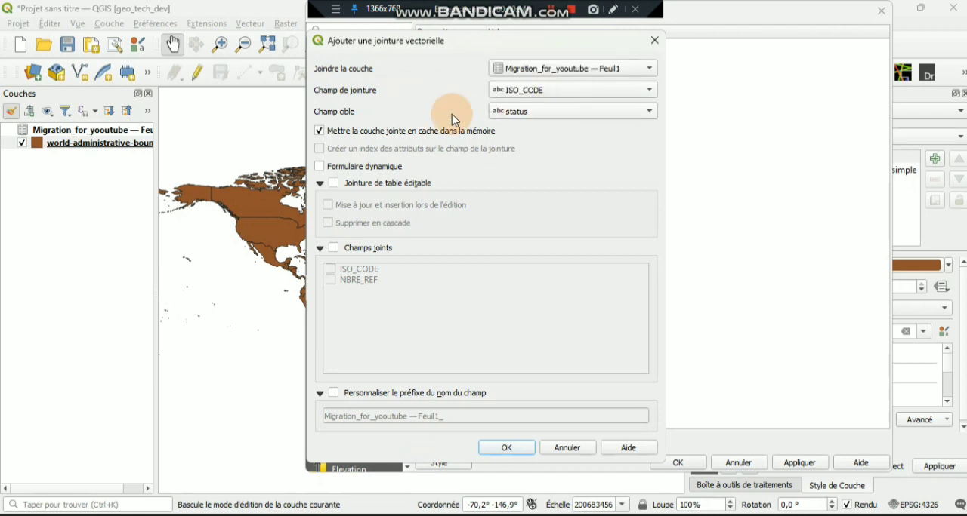
{"action": "left_click", "coordinate": [525, 113]}
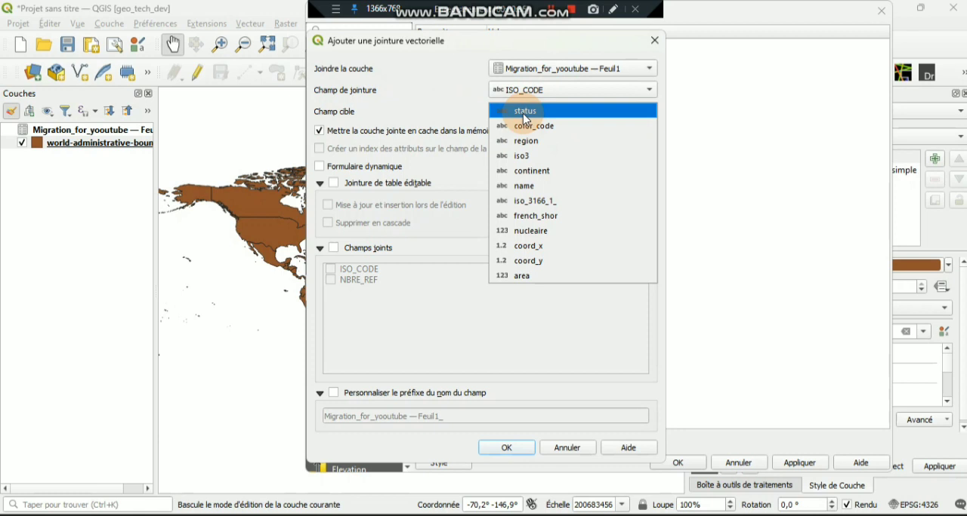
{"action": "left_click", "coordinate": [520, 157]}
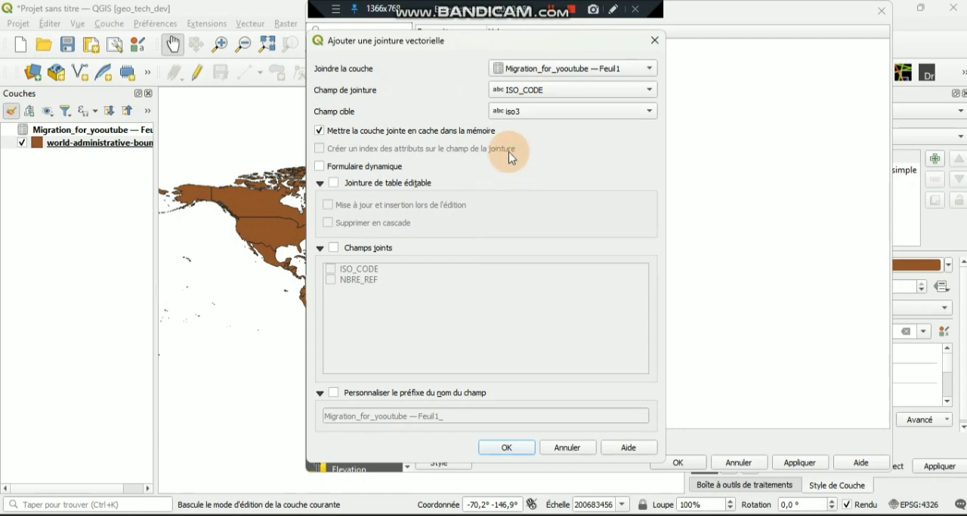
- Make the join dynamic and editable with upsert on edit and cascade delete, and restrict the joined fields to NBRE_REF
{"action": "left_click", "coordinate": [333, 183]}
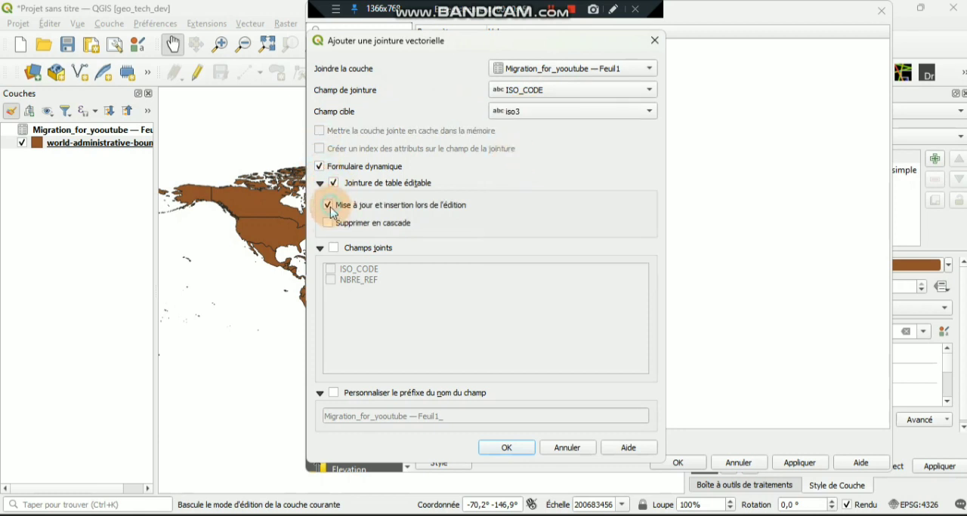
{"action": "left_click", "coordinate": [328, 223]}
{"action": "left_click", "coordinate": [333, 249]}
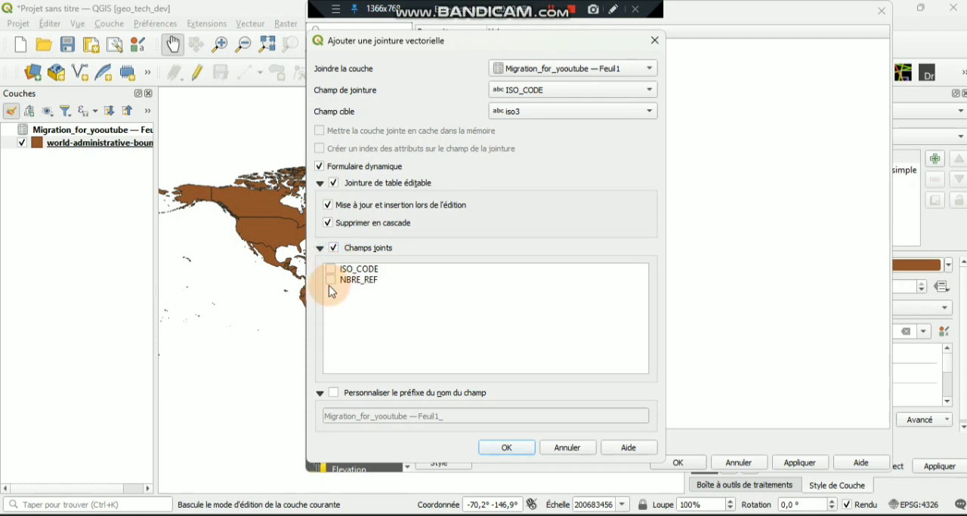
- Set the custom field name prefix to UNHCR_ and apply the join to the layer
{"action": "left_click", "coordinate": [333, 392]}
{"action": "left_click", "coordinate": [454, 421]}
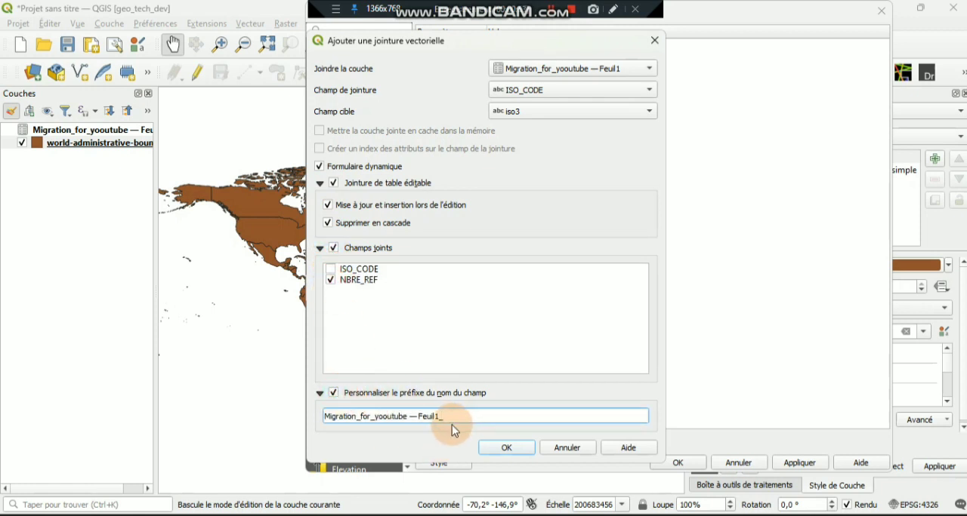
{"action": "key", "text": "ctrl+a"}
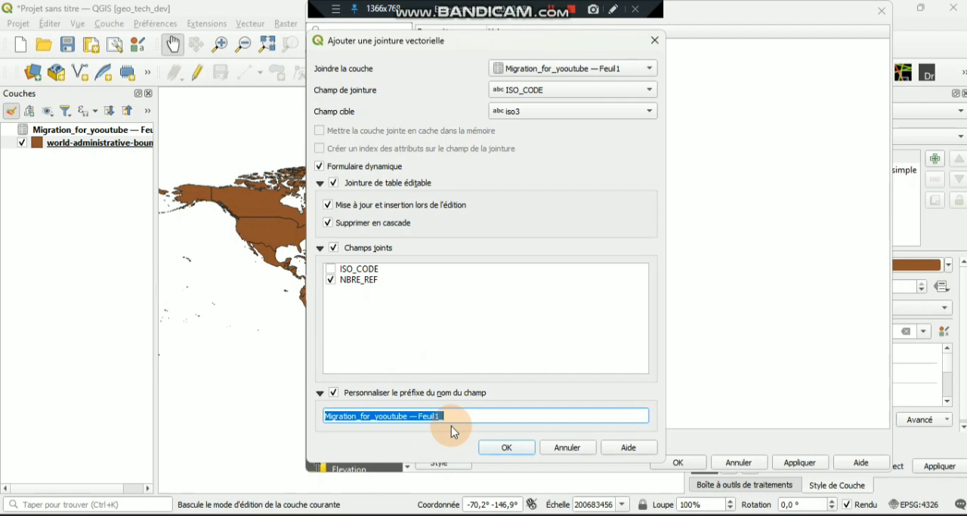
{"action": "key", "text": "BackSpace"}
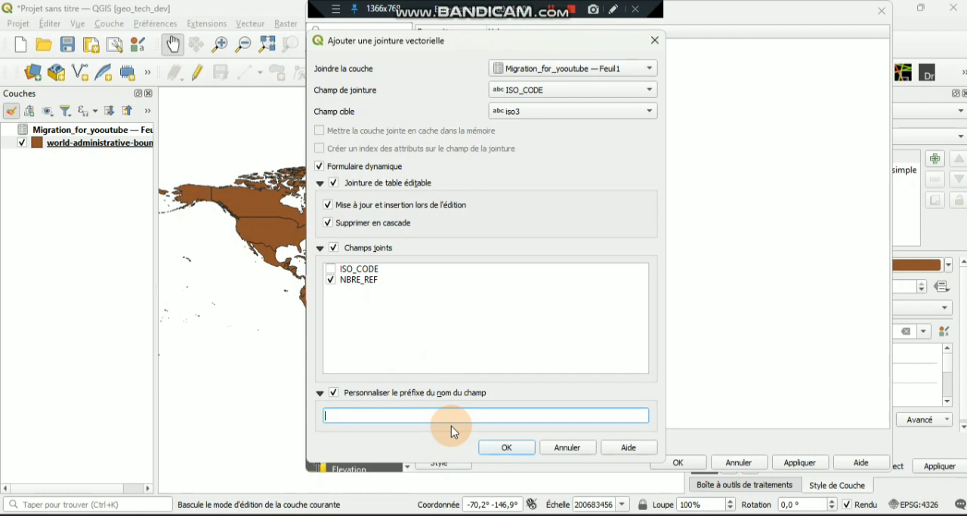
{"action": "type", "text": "UNHCR_"}
{"action": "left_click", "coordinate": [507, 447]}
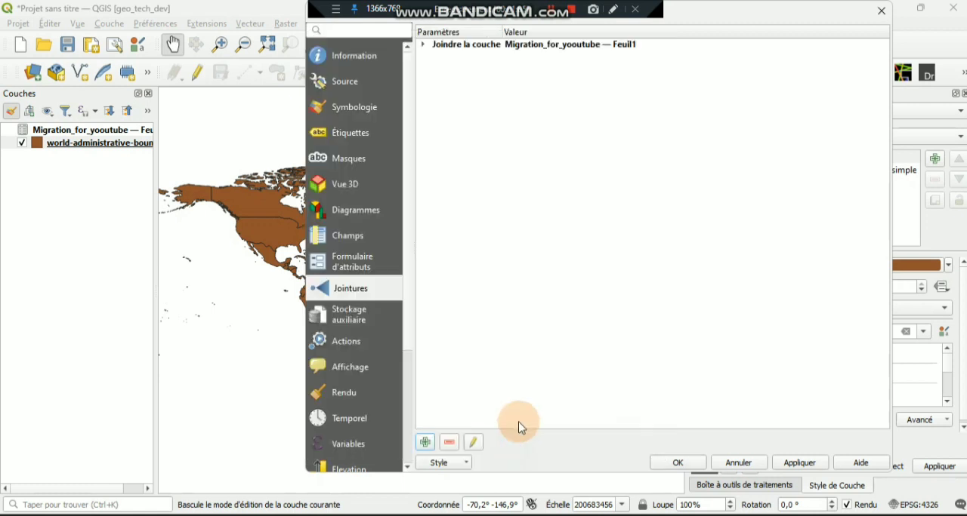
{"action": "left_click", "coordinate": [687, 466]}
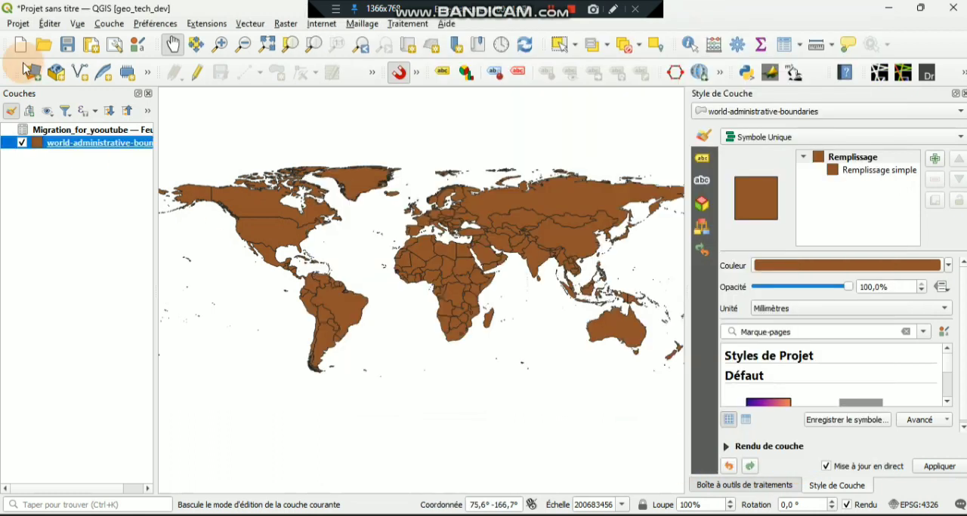
- Open the world-administrative-boundaries attribute table full size, sort it by UNHCR_NBRE_REF in descending order and examine the joined values
{"action": "left_click", "coordinate": [82, 145]}
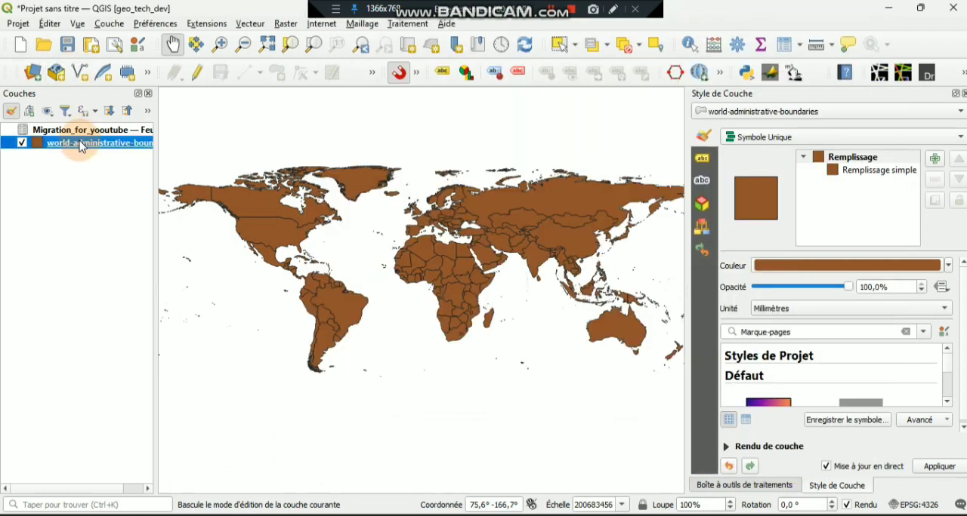
{"action": "right_click", "coordinate": [68, 145]}
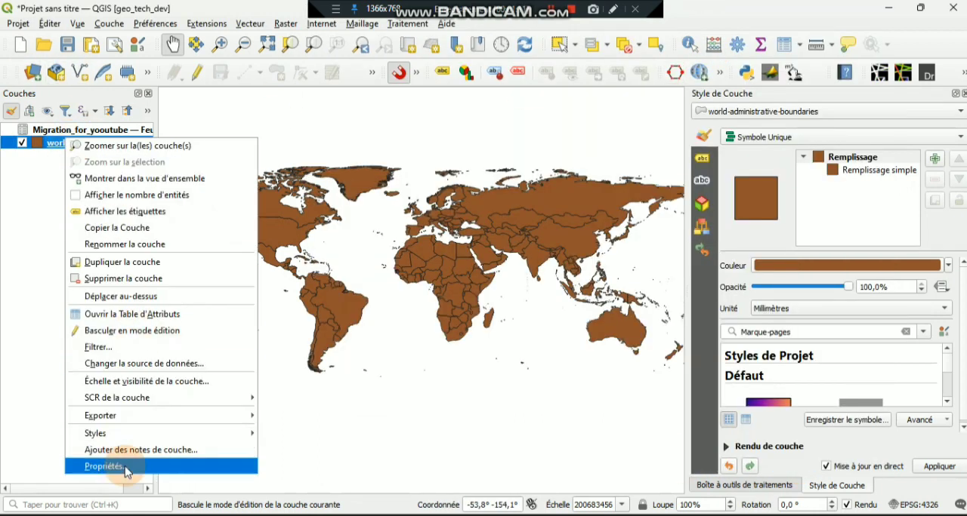
{"action": "left_click", "coordinate": [140, 308]}
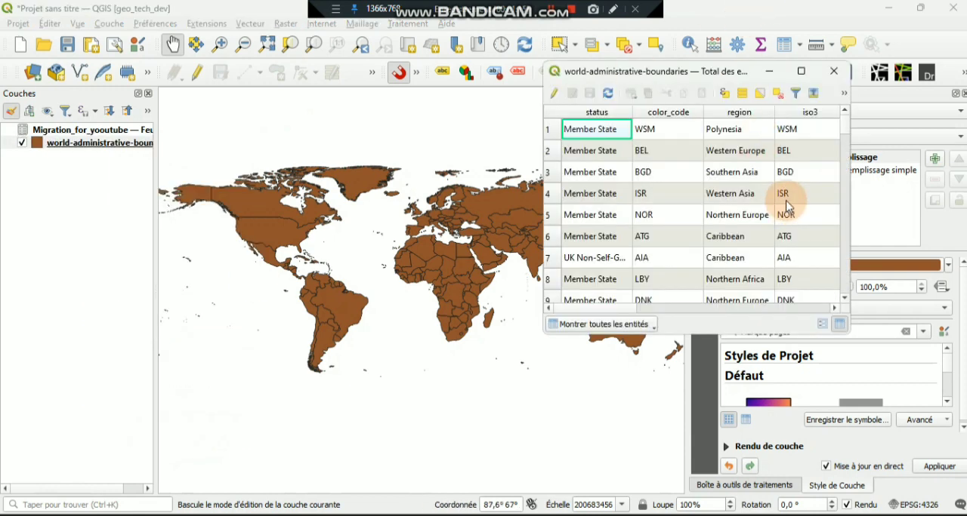
{"action": "left_click", "coordinate": [801, 71]}
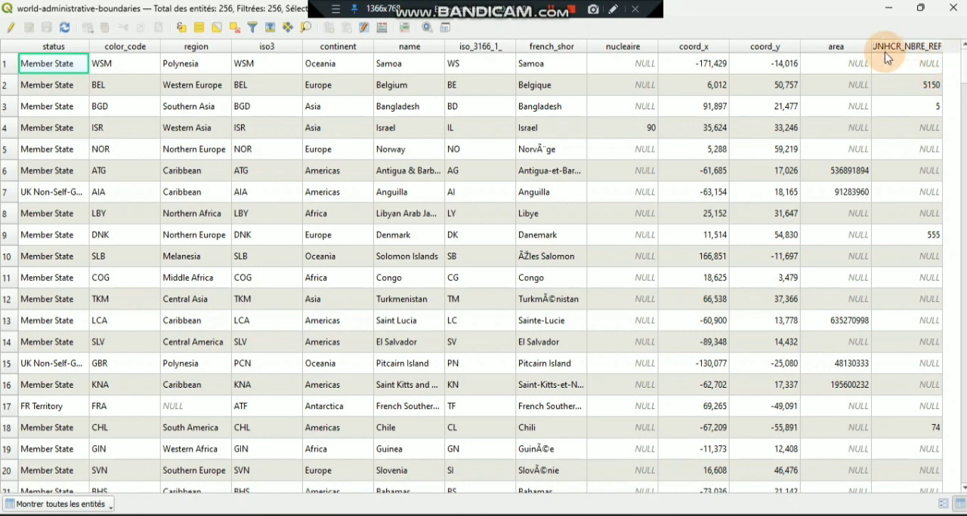
{"action": "double_click", "coordinate": [942, 46]}
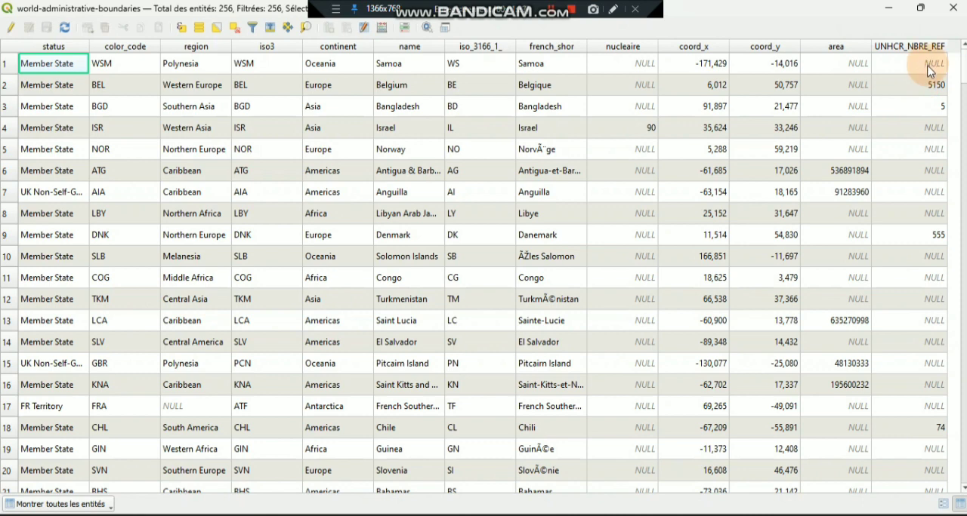
{"action": "left_click", "coordinate": [923, 48]}
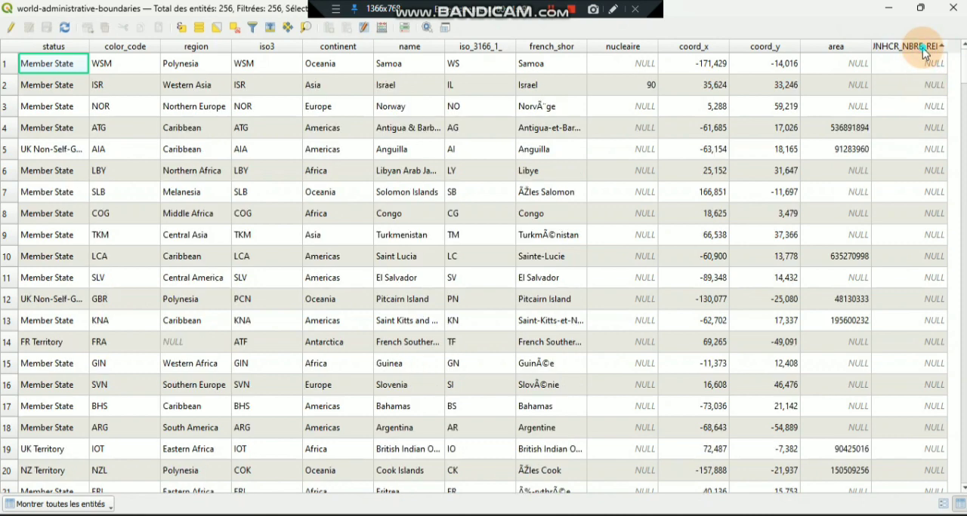
{"action": "left_click", "coordinate": [923, 48]}
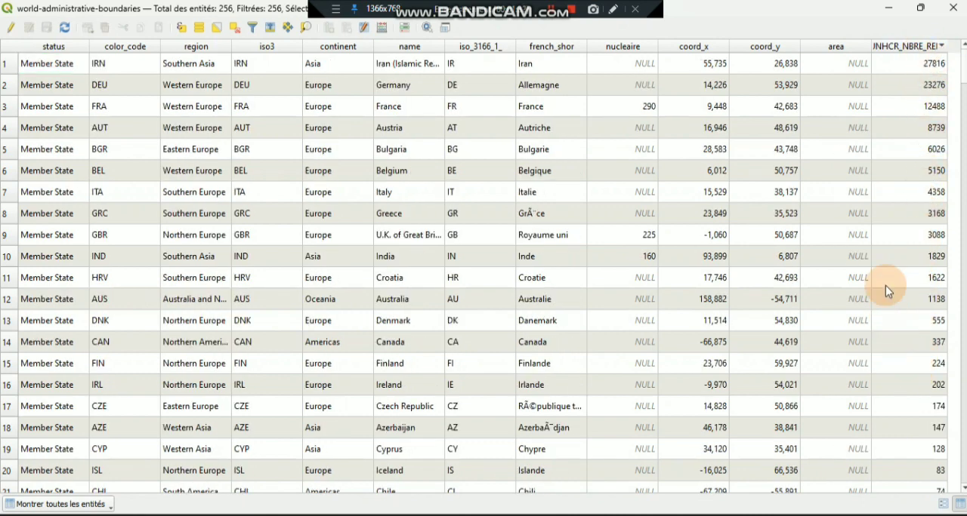
{"action": "scroll", "coordinate": [887, 261], "scroll_direction": "down", "scroll_amount": 3}
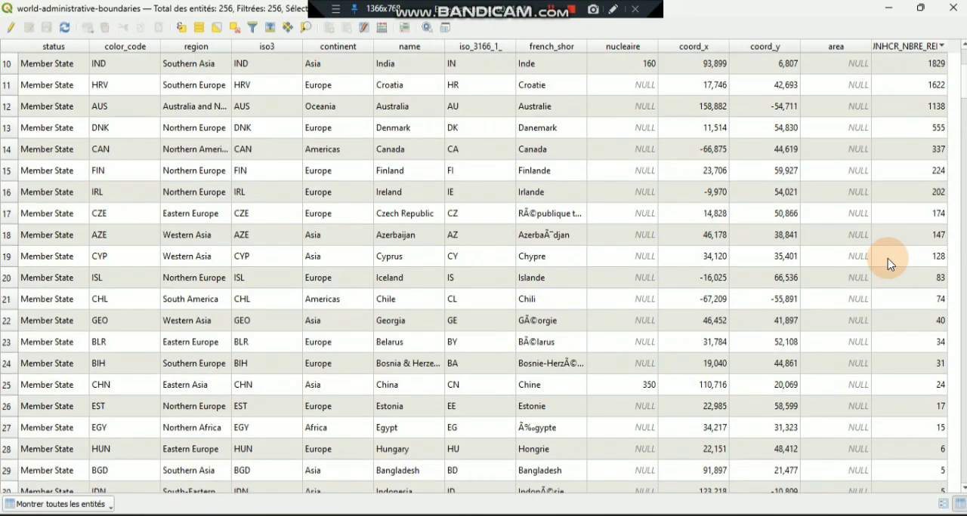